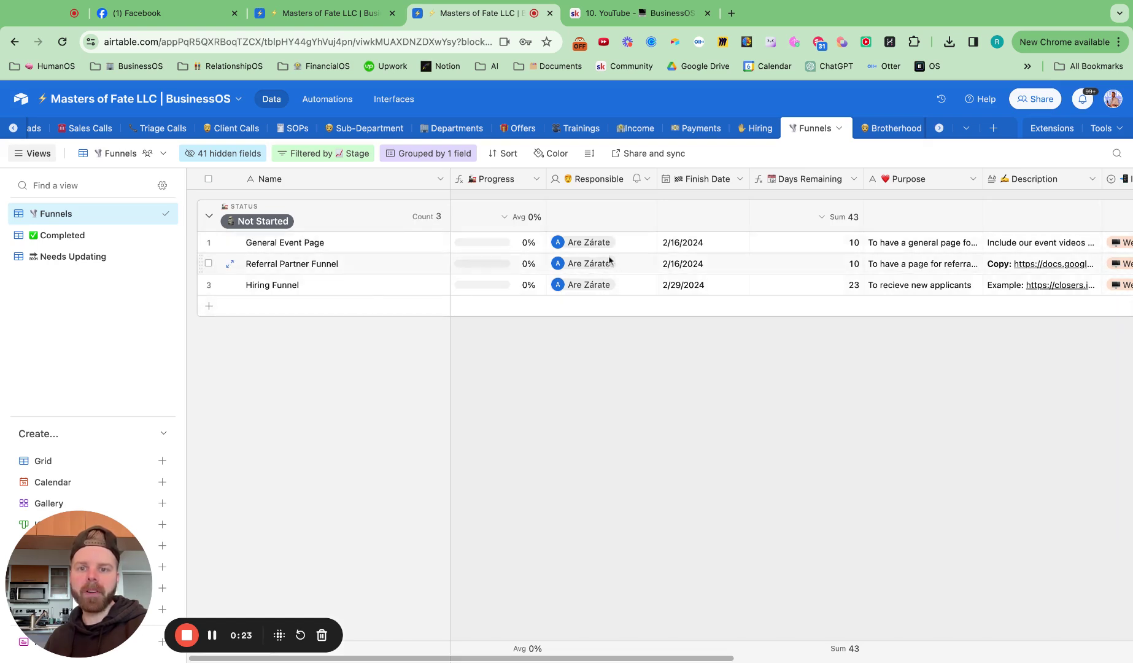
Inspect General Event Page's Intention options and the Intention field settings, leaving both unchanged.
{"action": "scroll", "coordinate": [615, 302], "scroll_direction": "right", "scroll_amount": 1}
{"action": "scroll", "coordinate": [615, 301], "scroll_direction": "right", "scroll_amount": 5}
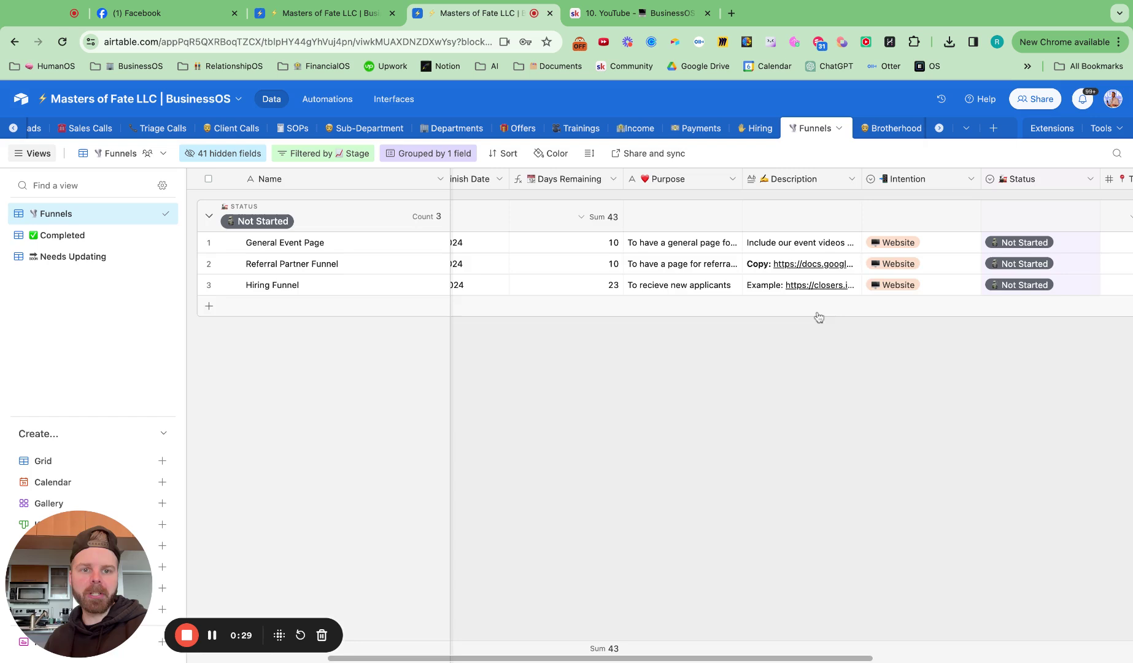
{"action": "scroll", "coordinate": [795, 306], "scroll_direction": "right", "scroll_amount": 5}
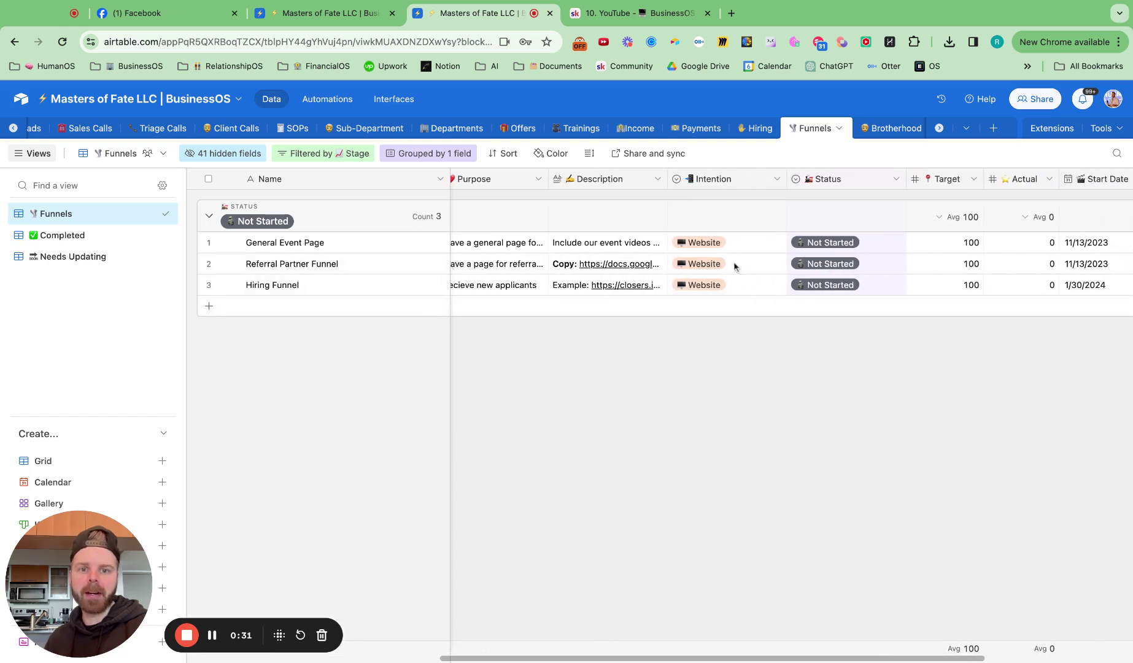
{"action": "left_click", "coordinate": [728, 246]}
{"action": "left_click", "coordinate": [729, 251]}
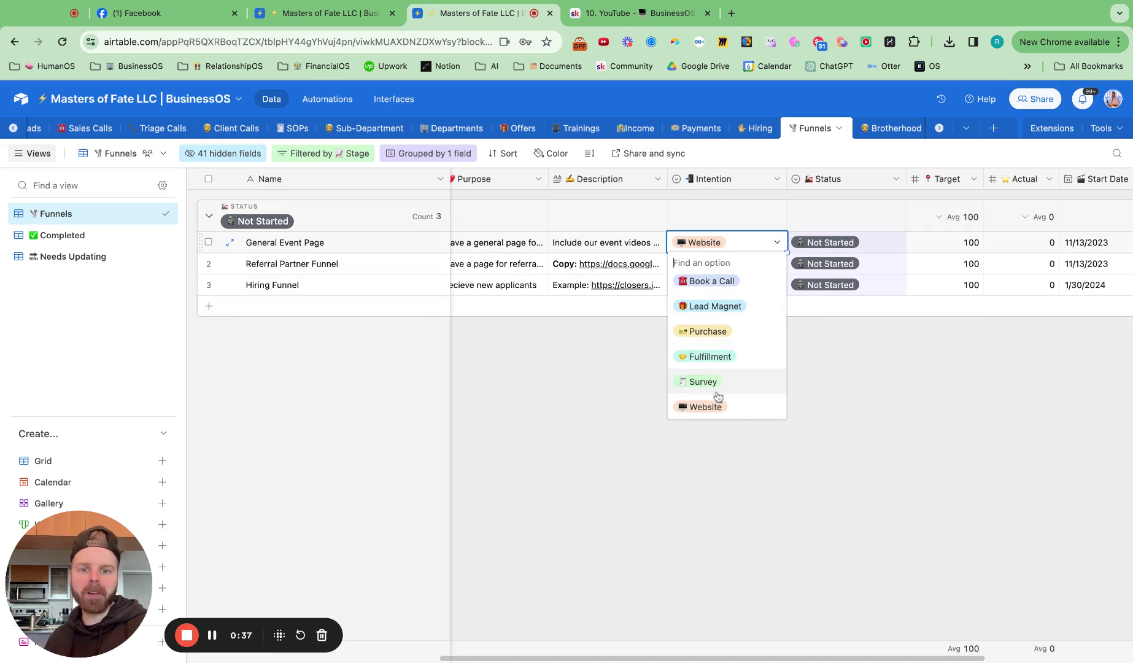
{"action": "left_click", "coordinate": [855, 410]}
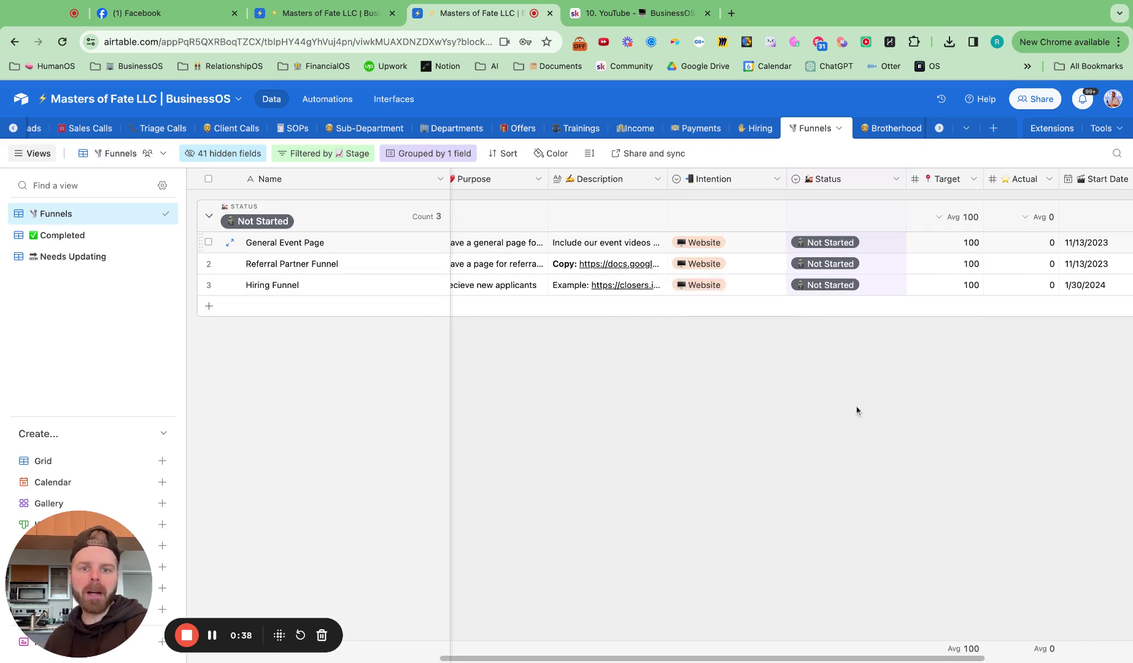
{"action": "left_click", "coordinate": [774, 178]}
{"action": "left_click", "coordinate": [749, 216]}
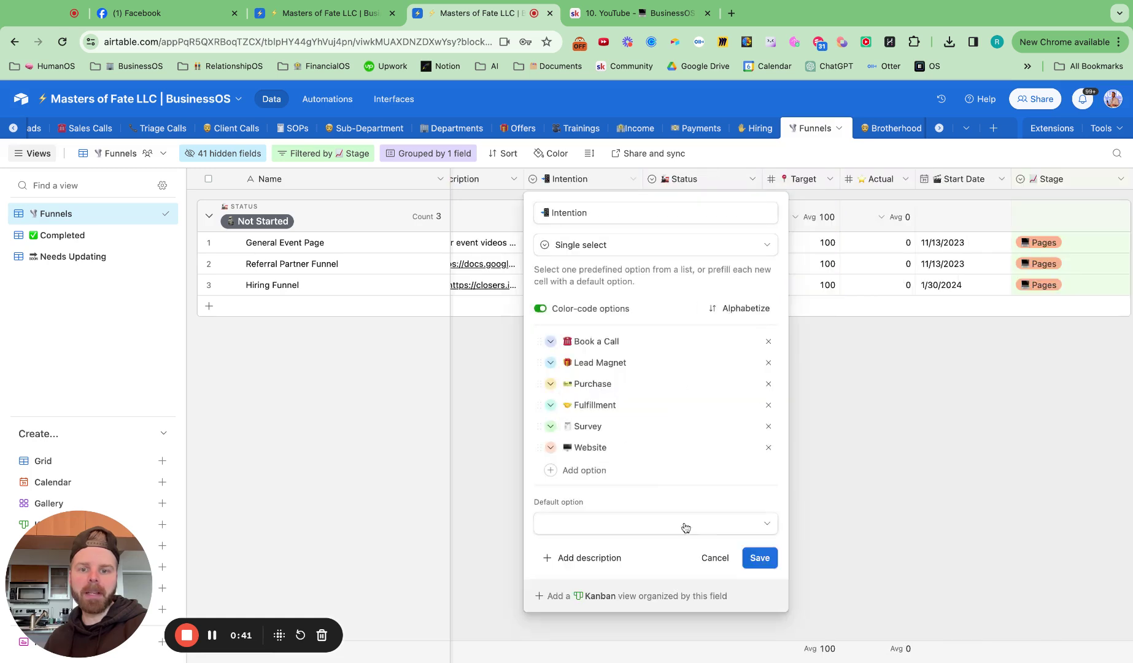
{"action": "left_click", "coordinate": [758, 557]}
{"action": "scroll", "coordinate": [812, 273], "scroll_direction": "right", "scroll_amount": 3}
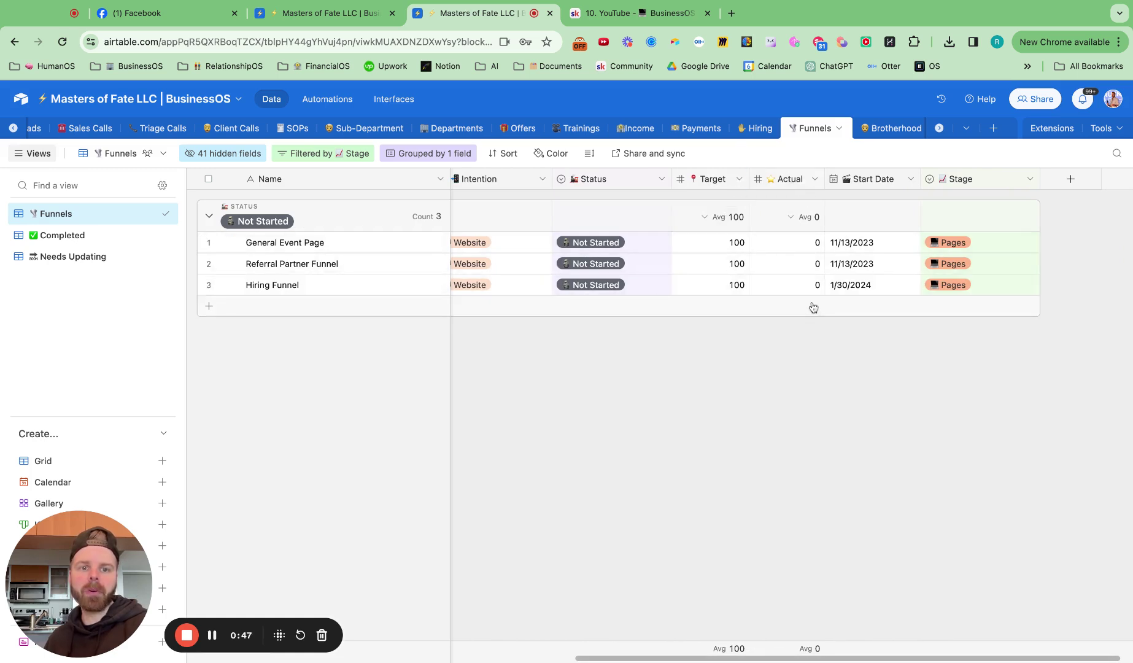
Enter 20 in General Event Page's Actual cell, check Progress, then reset Actual to 0.
{"action": "left_click", "coordinate": [807, 245]}
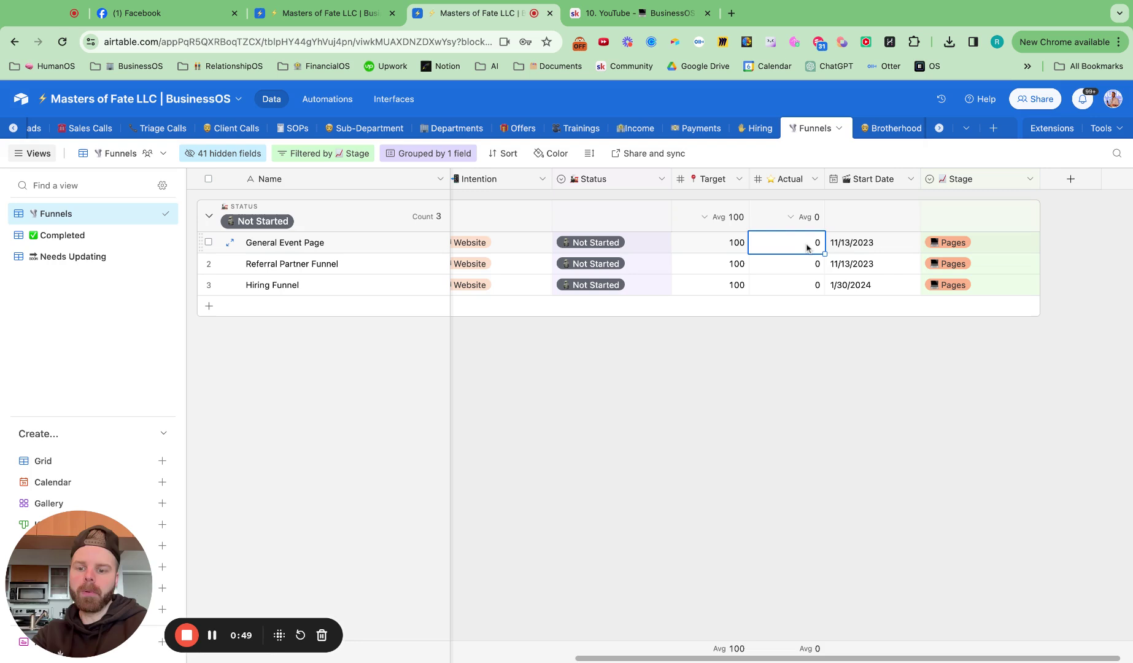
{"action": "type", "text": "20"}
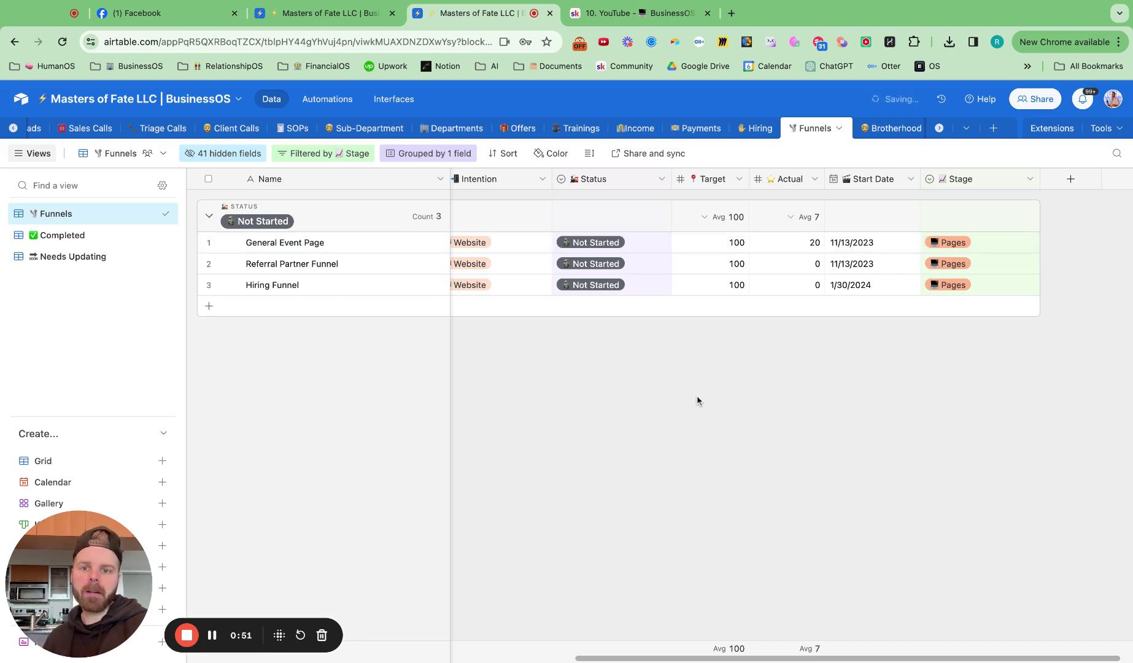
{"action": "scroll", "coordinate": [697, 400], "scroll_direction": "right", "scroll_amount": 10}
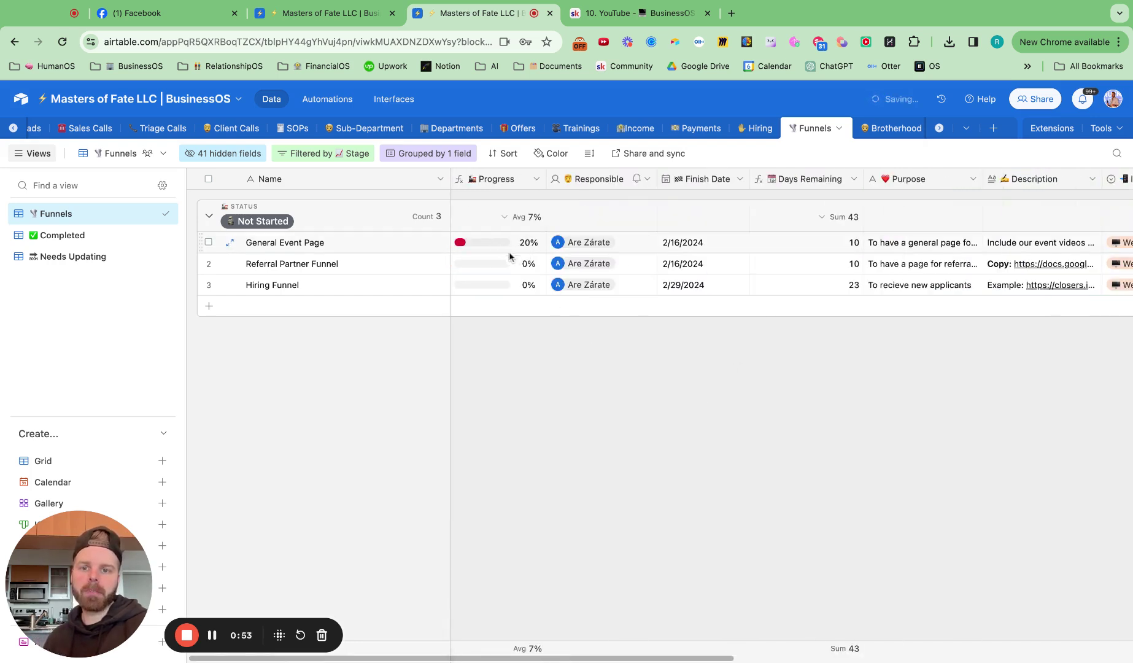
{"action": "scroll", "coordinate": [594, 285], "scroll_direction": "right", "scroll_amount": 6}
{"action": "scroll", "coordinate": [746, 245], "scroll_direction": "right", "scroll_amount": 5}
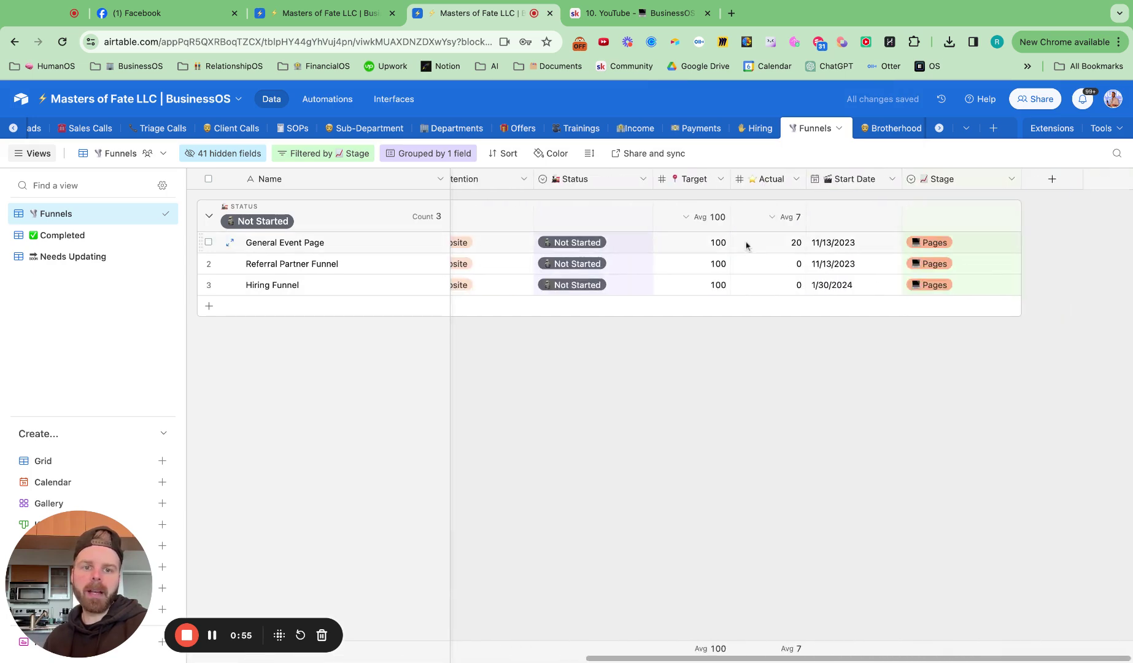
{"action": "left_click", "coordinate": [785, 244]}
{"action": "type", "text": "0"}
{"action": "key", "text": "Return"}
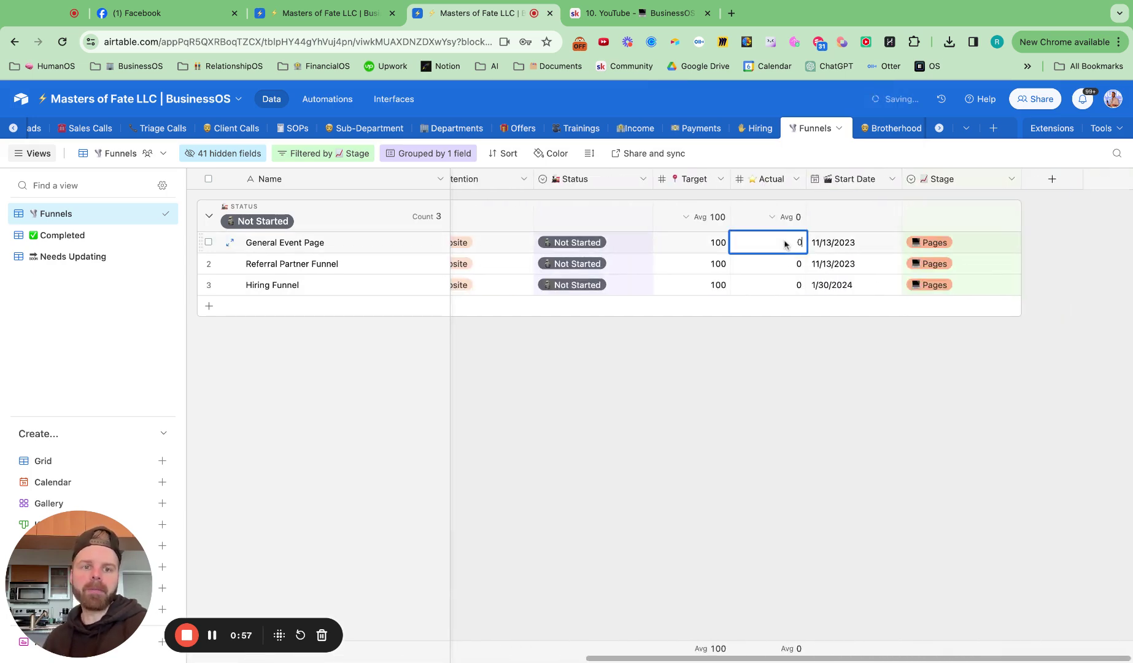
Browse General Event Page's Stage options, keep Pages, and switch to the Completed view.
{"action": "left_click", "coordinate": [965, 244]}
{"action": "left_click", "coordinate": [965, 245]}
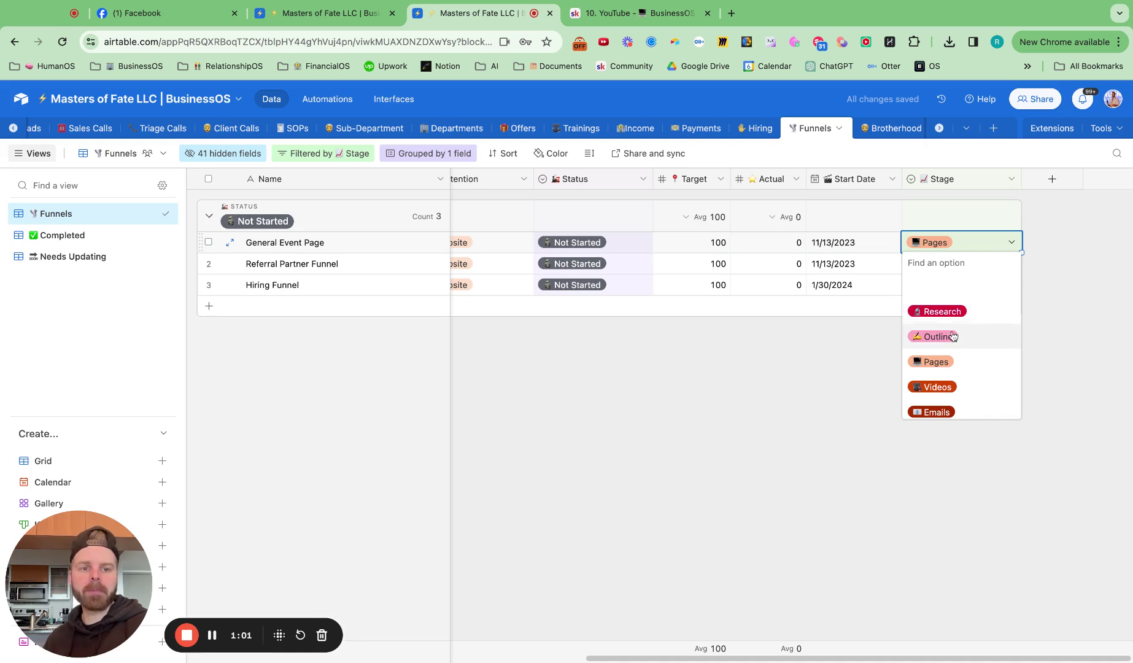
{"action": "scroll", "coordinate": [951, 336], "scroll_direction": "down", "scroll_amount": 1}
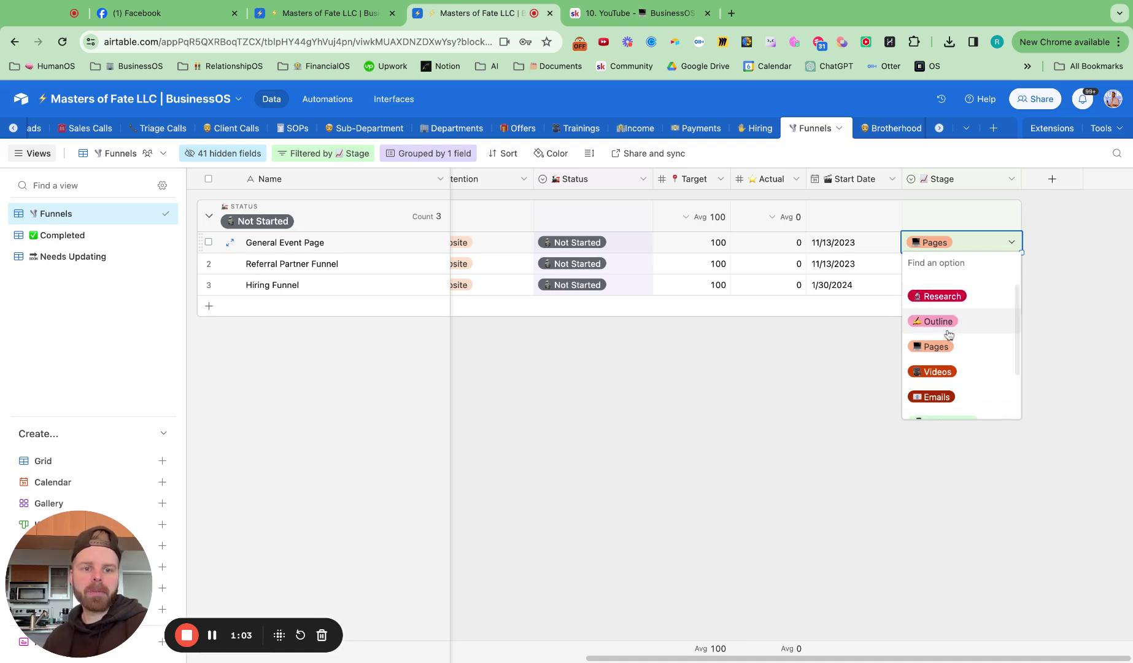
{"action": "scroll", "coordinate": [948, 336], "scroll_direction": "down", "scroll_amount": 2}
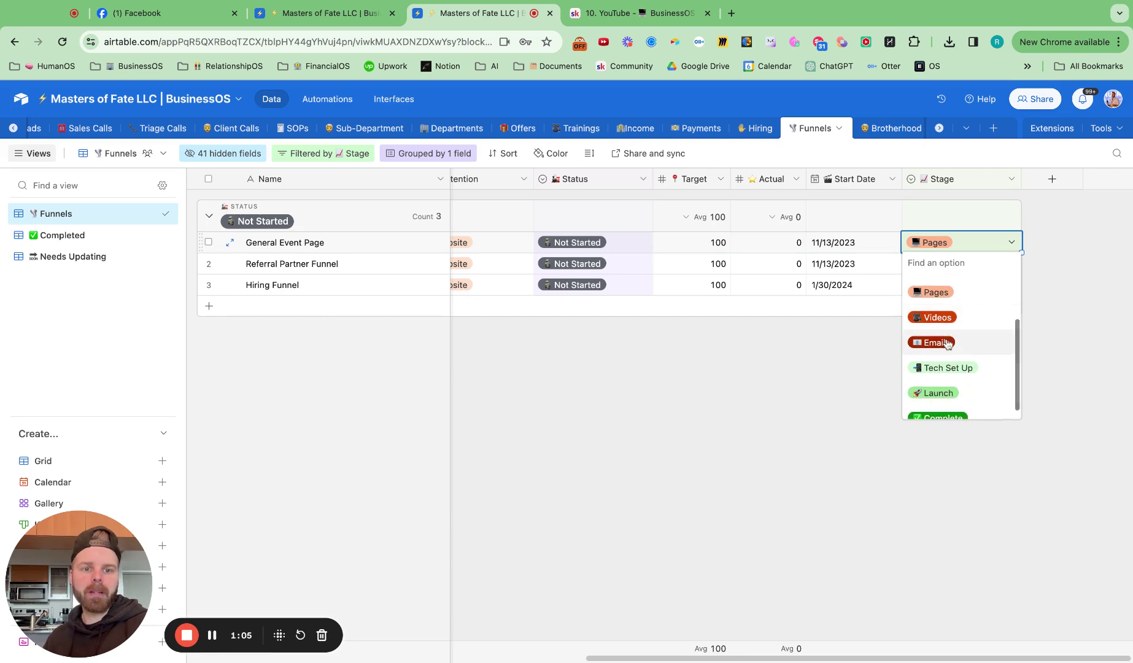
{"action": "scroll", "coordinate": [945, 341], "scroll_direction": "down", "scroll_amount": 1}
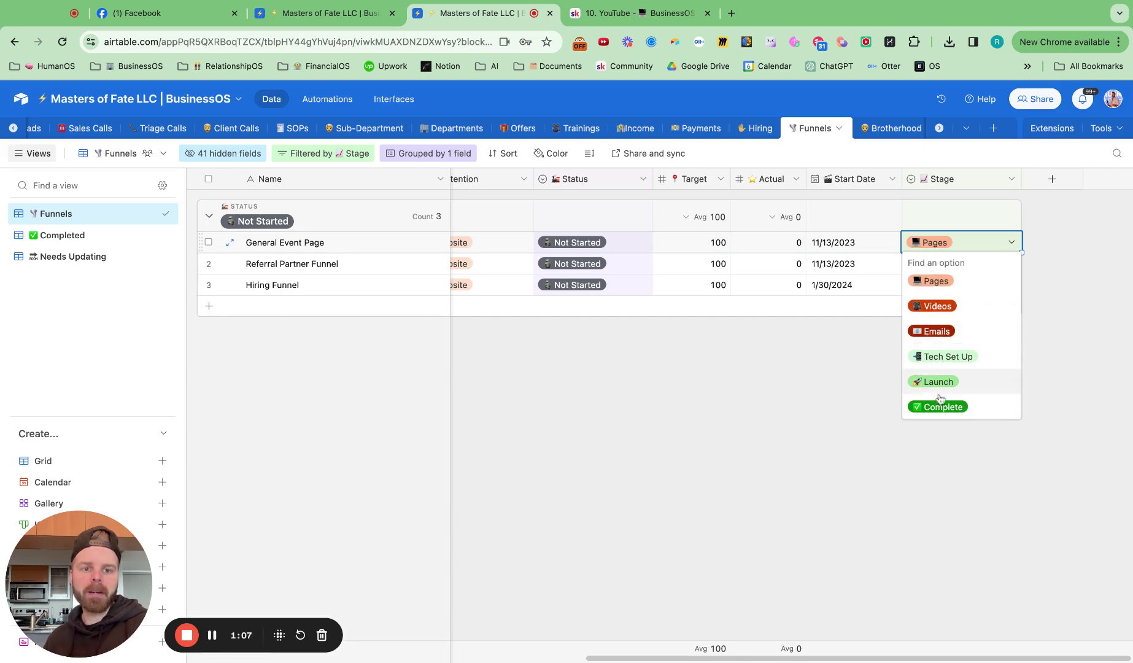
{"action": "left_click", "coordinate": [748, 404]}
{"action": "scroll", "coordinate": [748, 403], "scroll_direction": "left", "scroll_amount": 10}
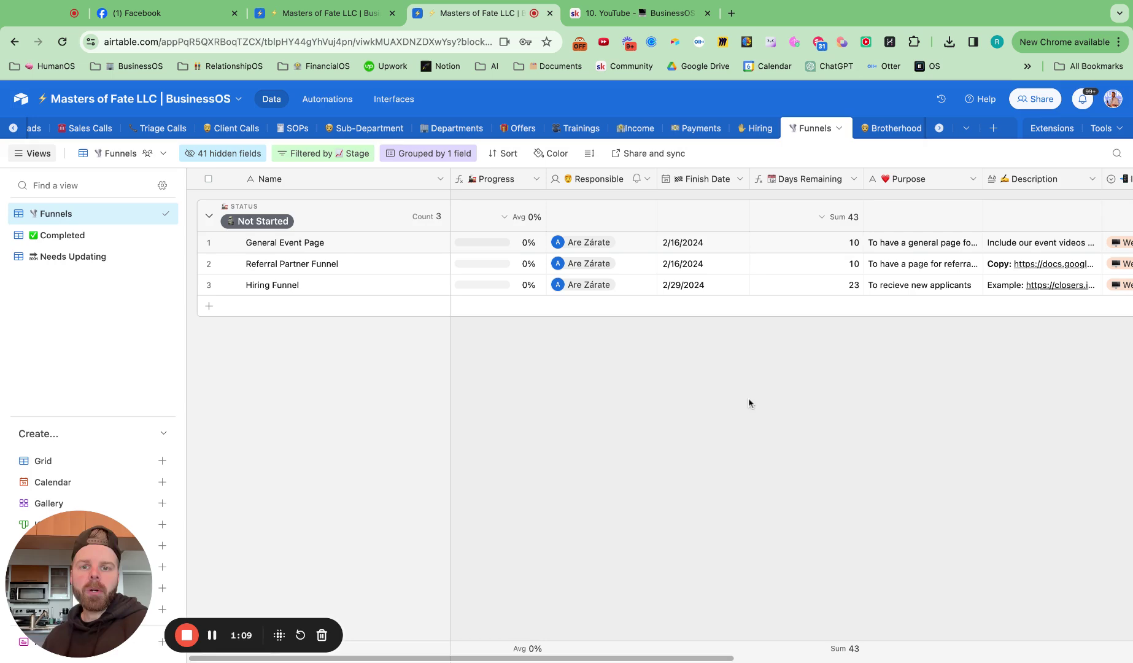
{"action": "left_click", "coordinate": [95, 237]}
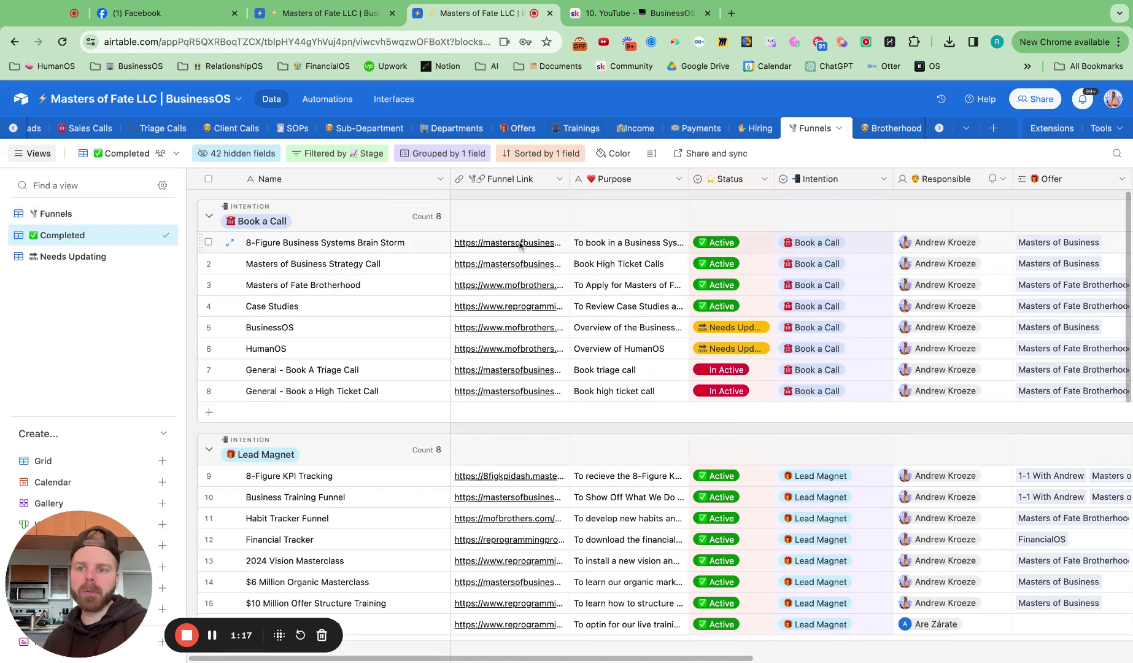
Review the Completed view's Book a Call and Lead Magnet groups, then open the Needs Updating view.
{"action": "scroll", "coordinate": [521, 364], "scroll_direction": "down", "scroll_amount": 5}
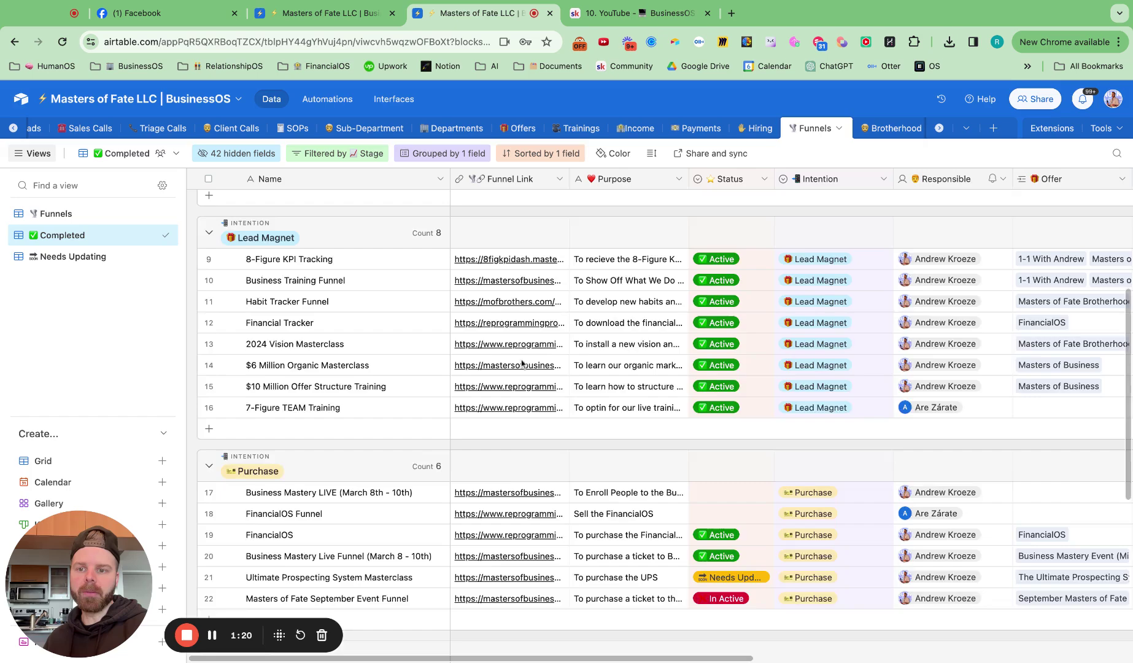
{"action": "scroll", "coordinate": [522, 364], "scroll_direction": "up", "scroll_amount": 5}
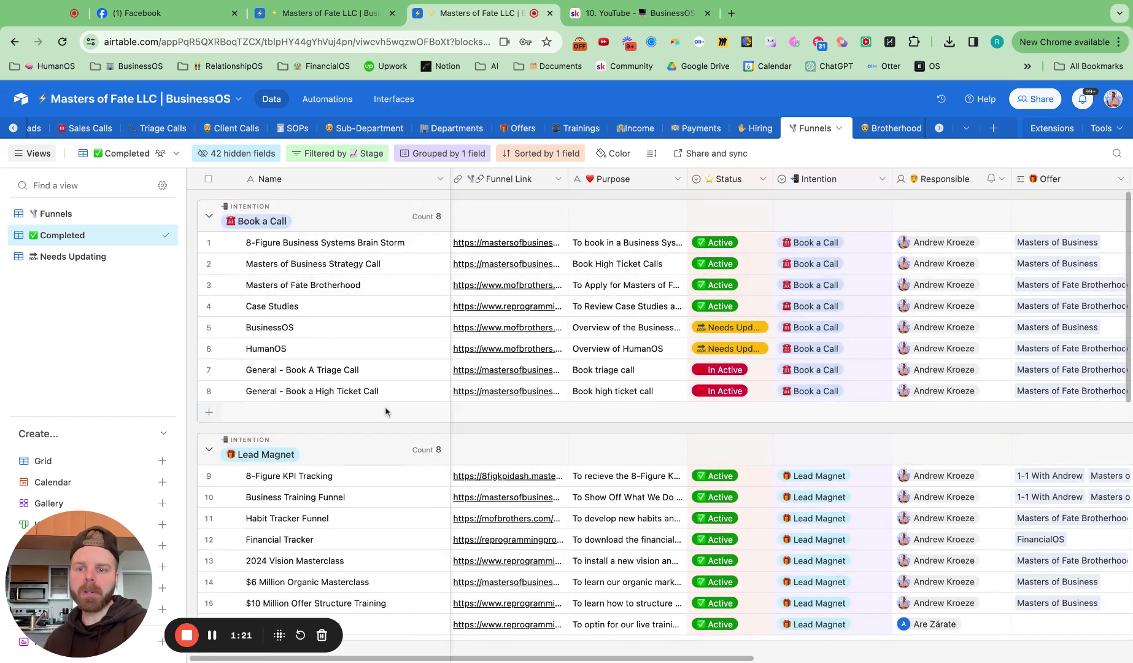
{"action": "scroll", "coordinate": [390, 380], "scroll_direction": "down", "scroll_amount": 3}
{"action": "scroll", "coordinate": [463, 376], "scroll_direction": "down", "scroll_amount": 5}
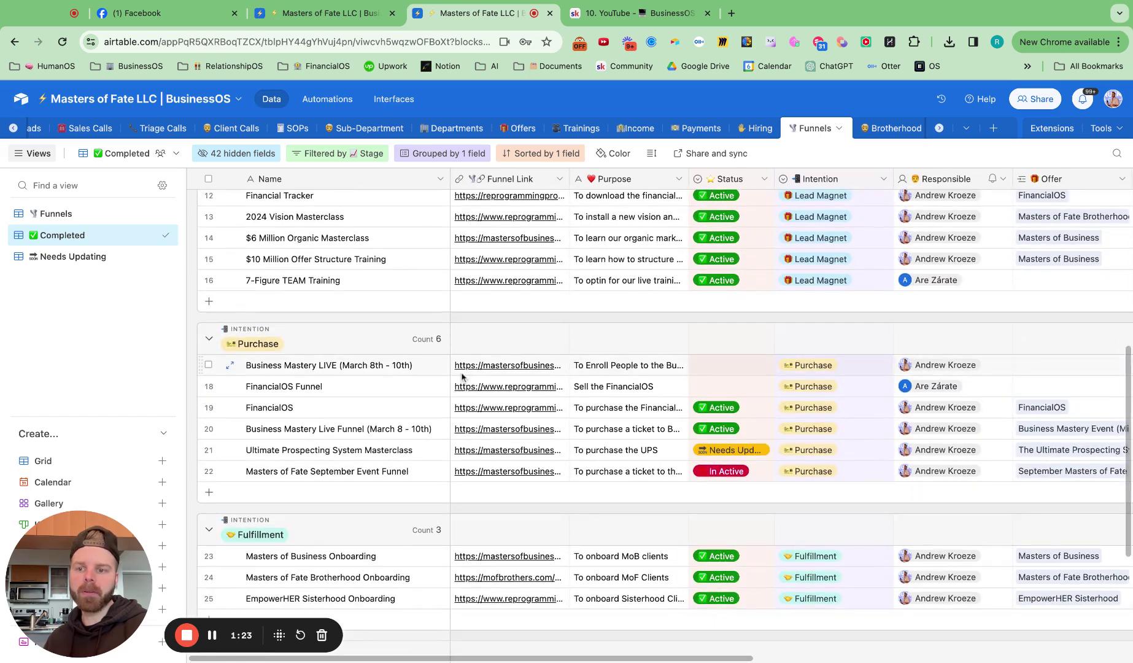
{"action": "scroll", "coordinate": [463, 377], "scroll_direction": "down", "scroll_amount": 4}
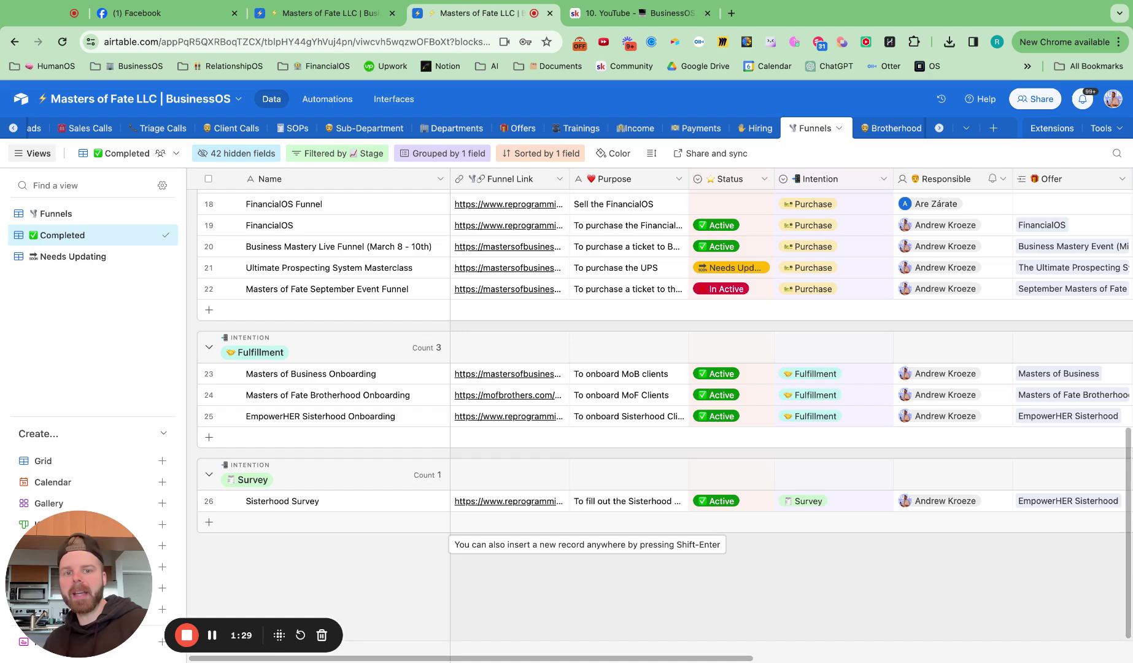
{"action": "scroll", "coordinate": [617, 391], "scroll_direction": "up", "scroll_amount": 8}
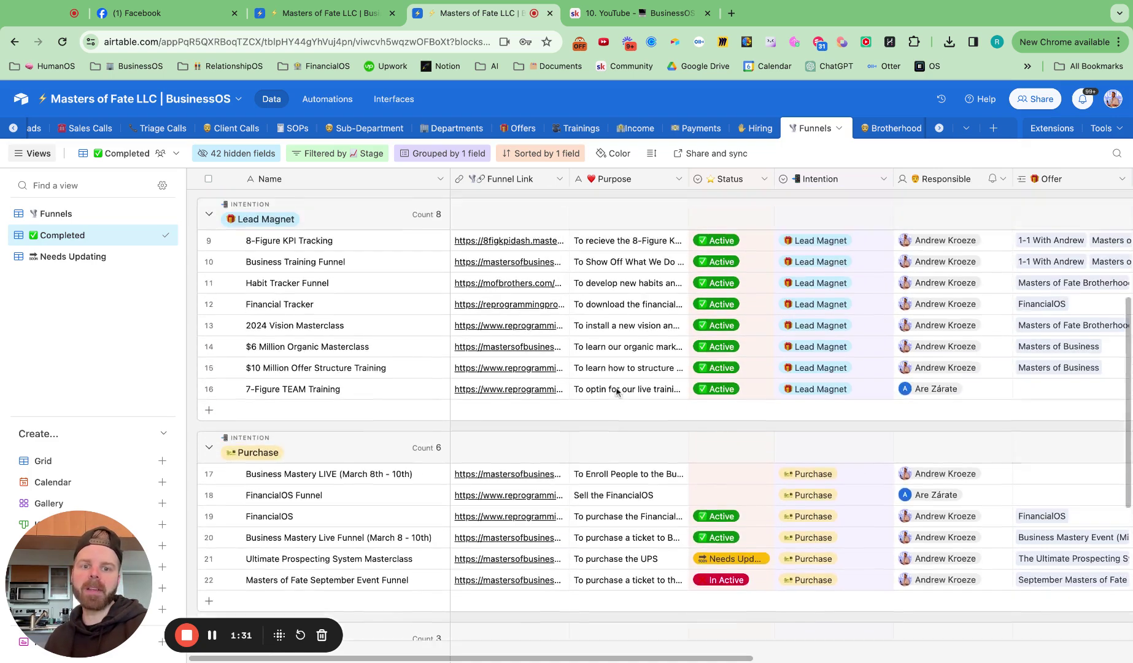
{"action": "scroll", "coordinate": [616, 391], "scroll_direction": "up", "scroll_amount": 2}
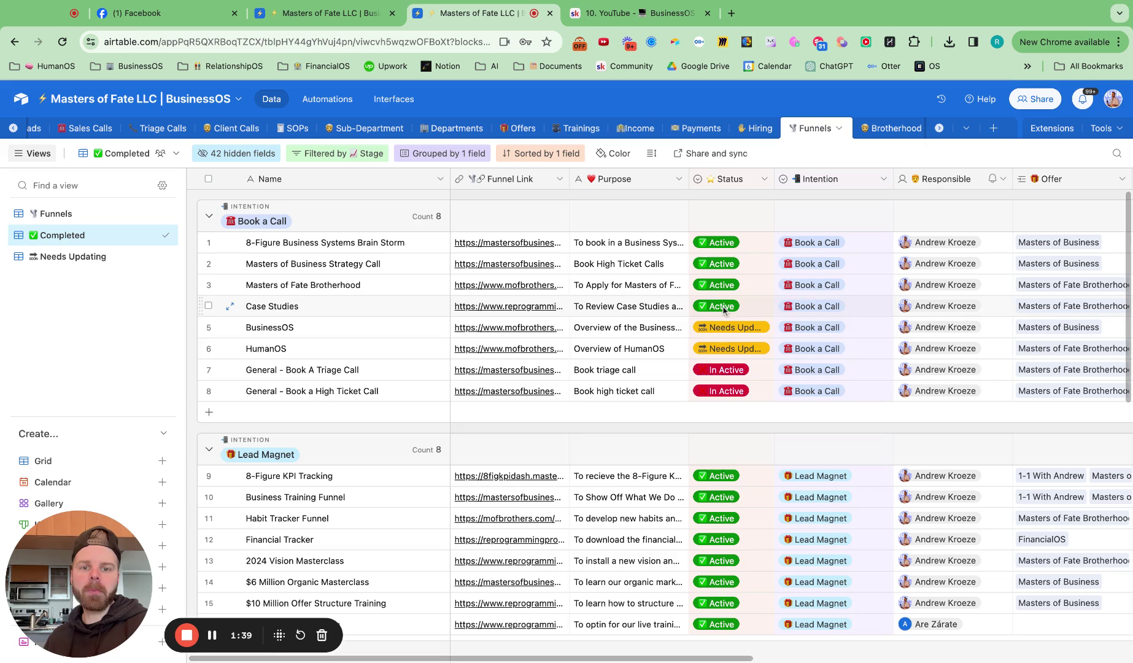
{"action": "left_click", "coordinate": [132, 257]}
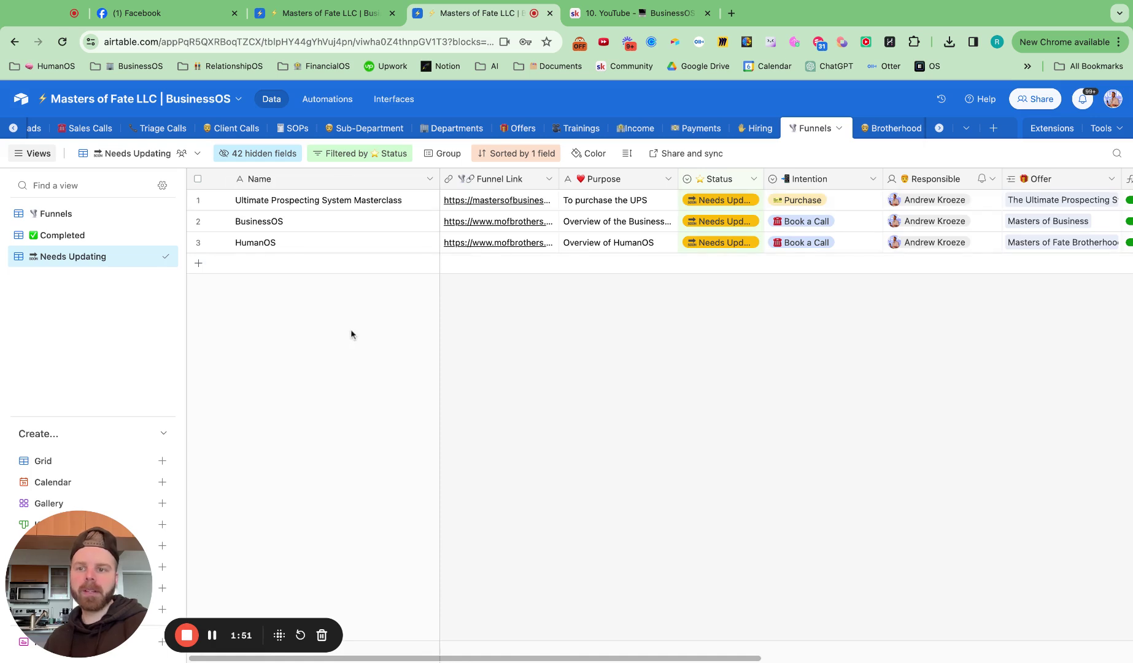
Back in the Funnels view, unhide the Tasks field by searching 'tas' in Hidden fields.
{"action": "left_click", "coordinate": [86, 217]}
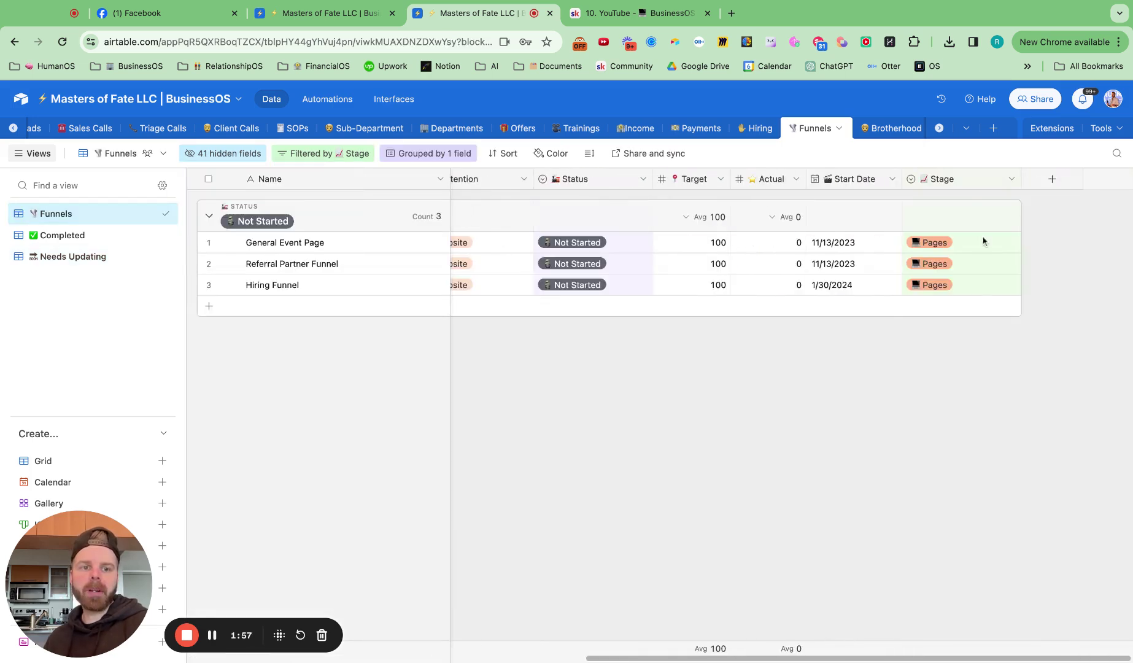
{"action": "left_click", "coordinate": [1052, 178]}
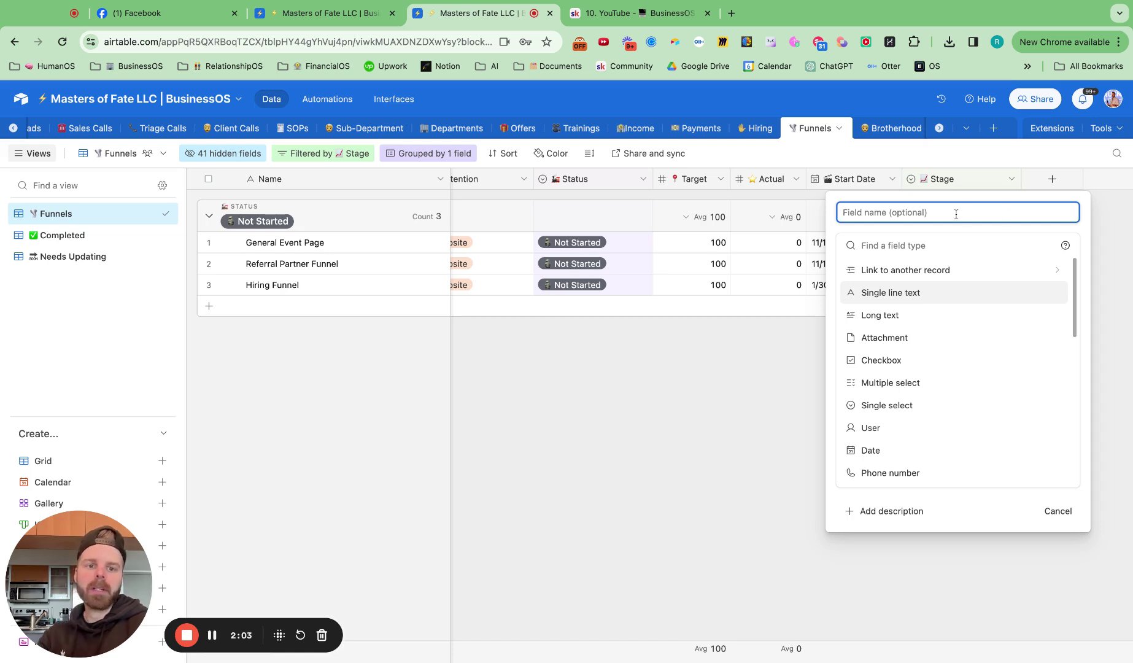
{"action": "left_click", "coordinate": [226, 154]}
{"action": "type", "text": "task"}
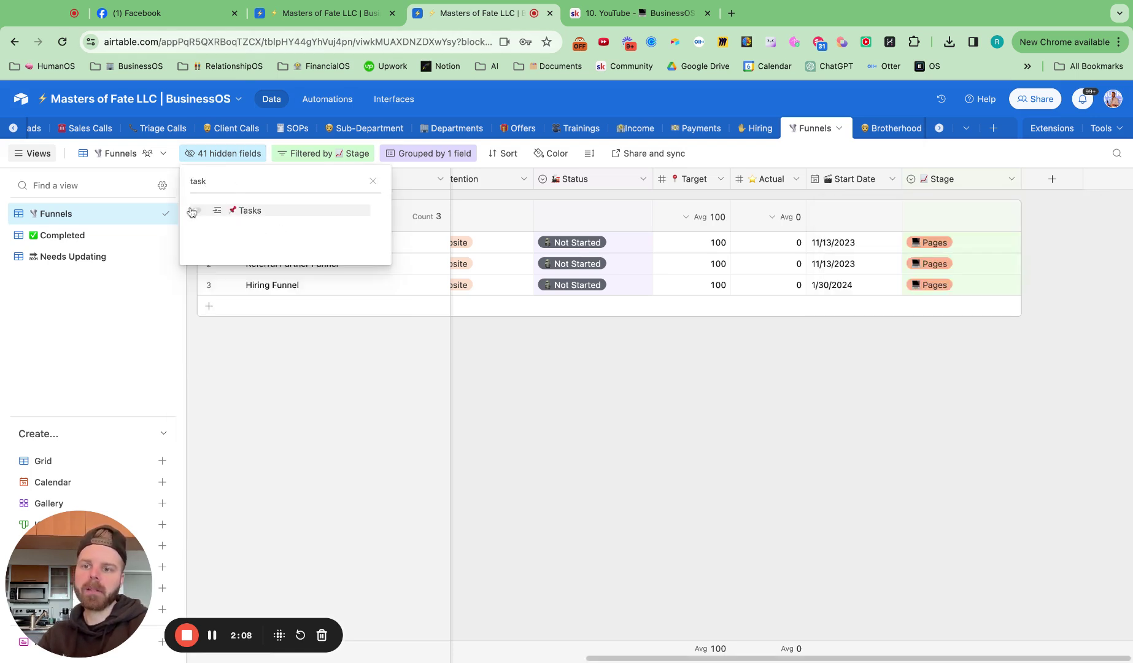
{"action": "left_click", "coordinate": [197, 210]}
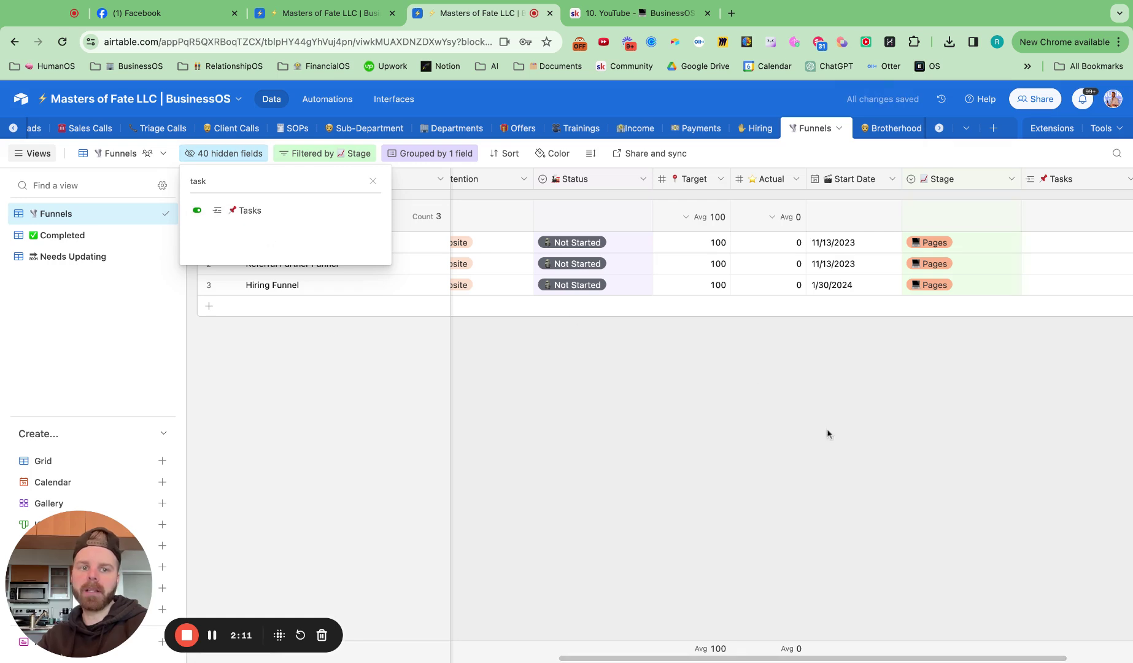
{"action": "left_click", "coordinate": [1006, 435]}
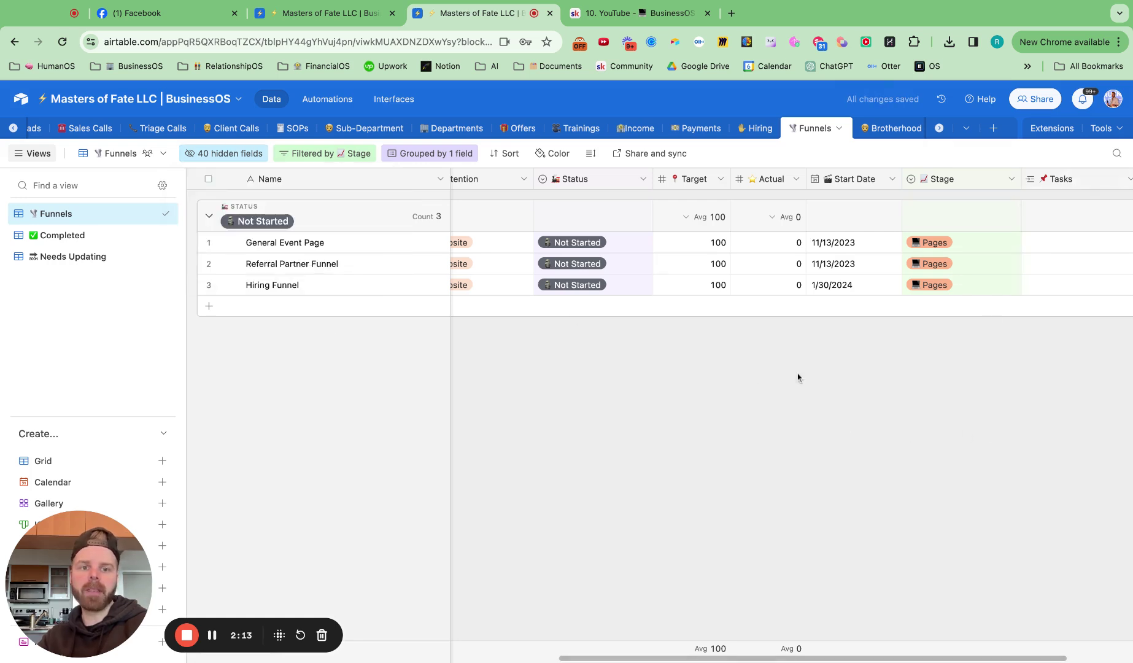
{"action": "scroll", "coordinate": [799, 377], "scroll_direction": "left", "scroll_amount": 10}
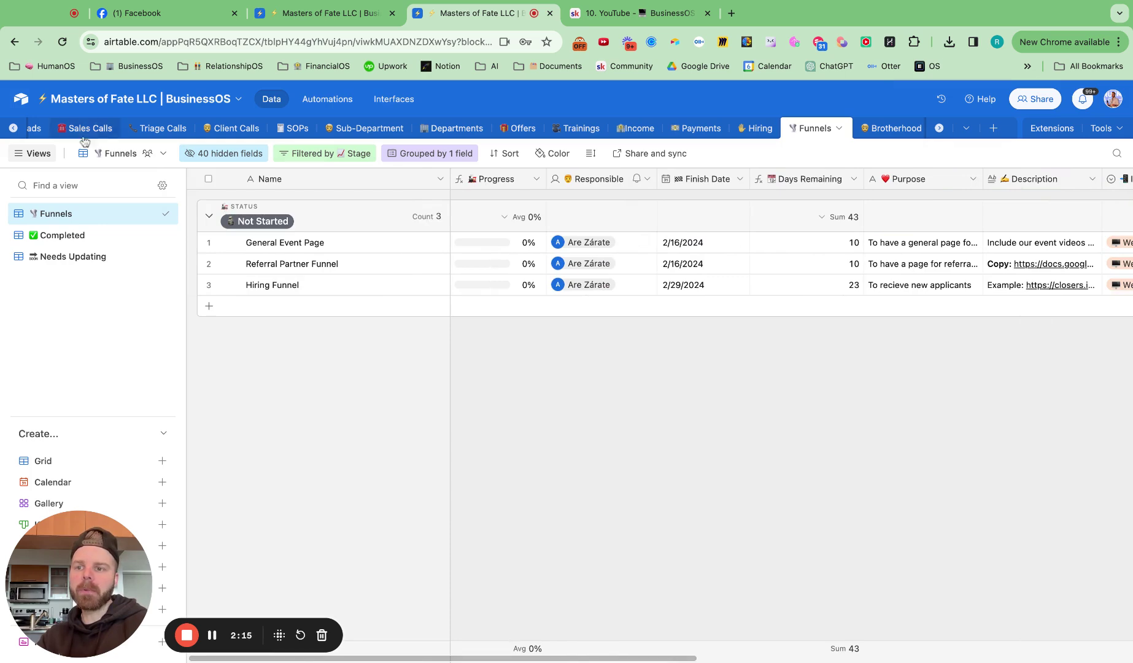
In the Tasks table, duplicate the Projects view and name the copy Funnels.
{"action": "left_click", "coordinate": [13, 128]}
{"action": "left_click", "coordinate": [37, 128]}
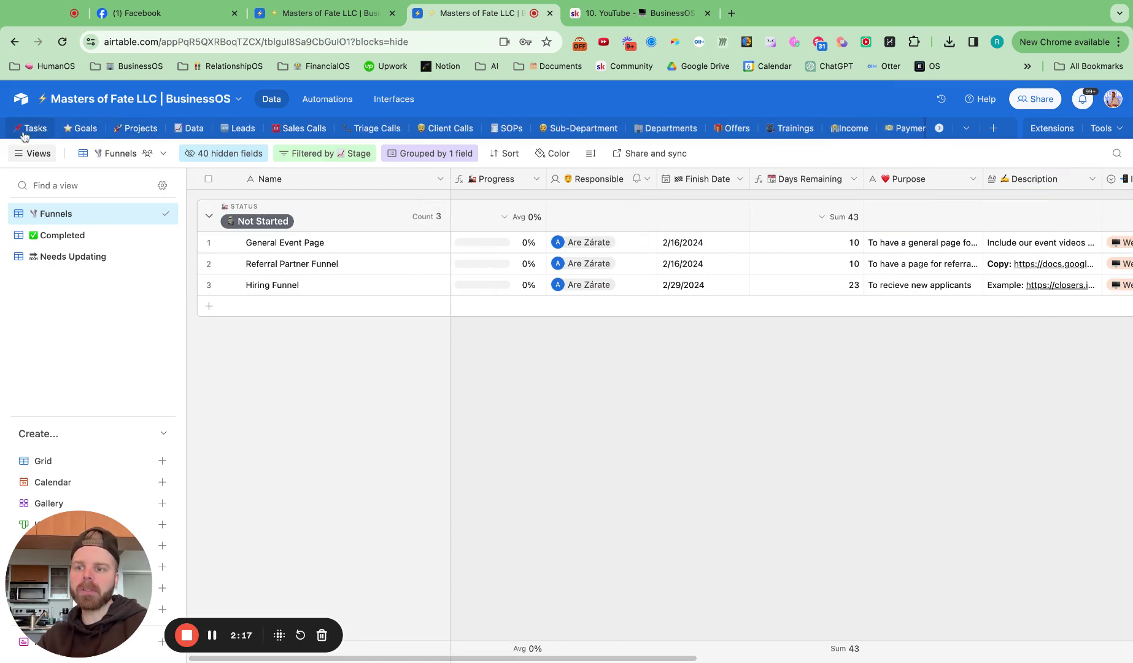
{"action": "scroll", "coordinate": [122, 393], "scroll_direction": "down", "scroll_amount": 3}
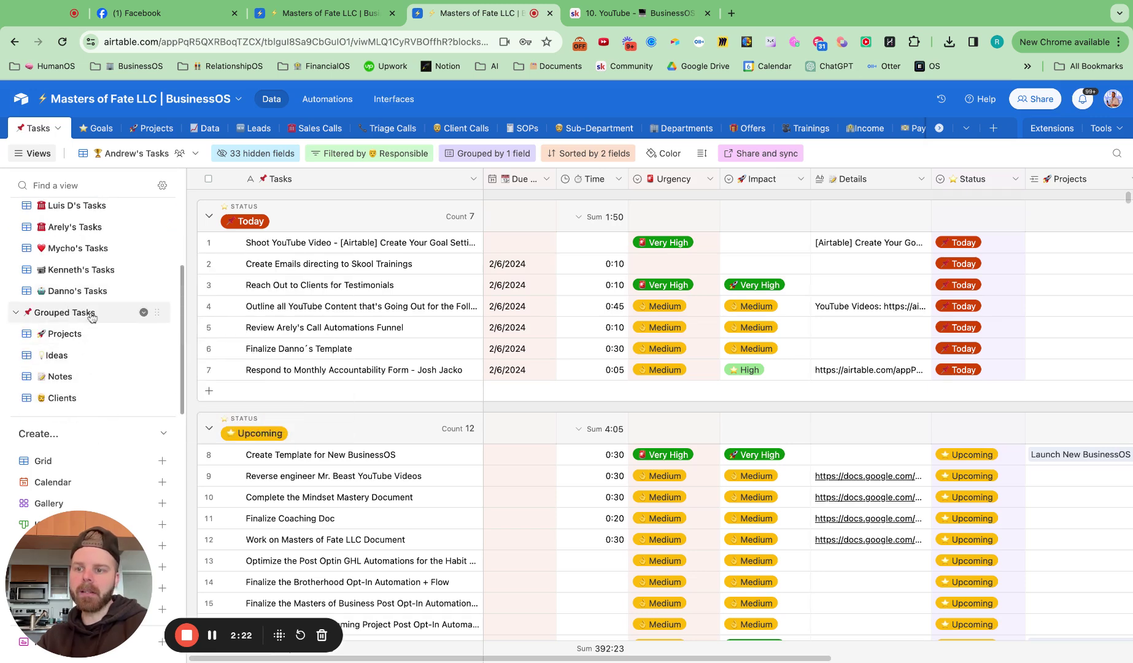
{"action": "left_click", "coordinate": [92, 336]}
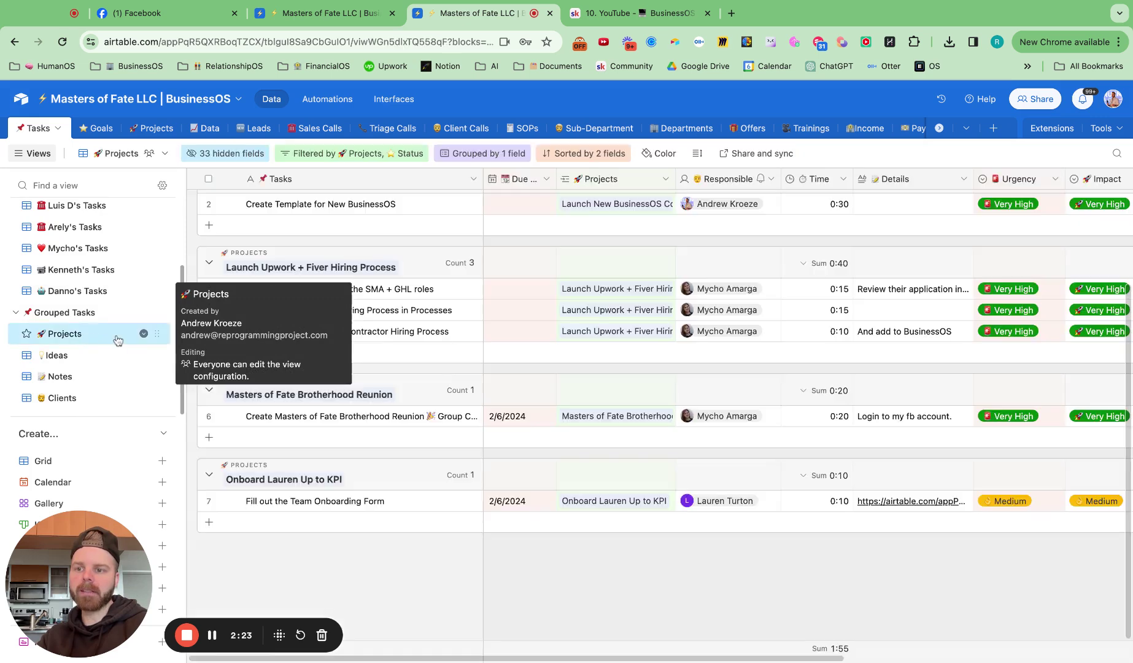
{"action": "left_click", "coordinate": [144, 336]}
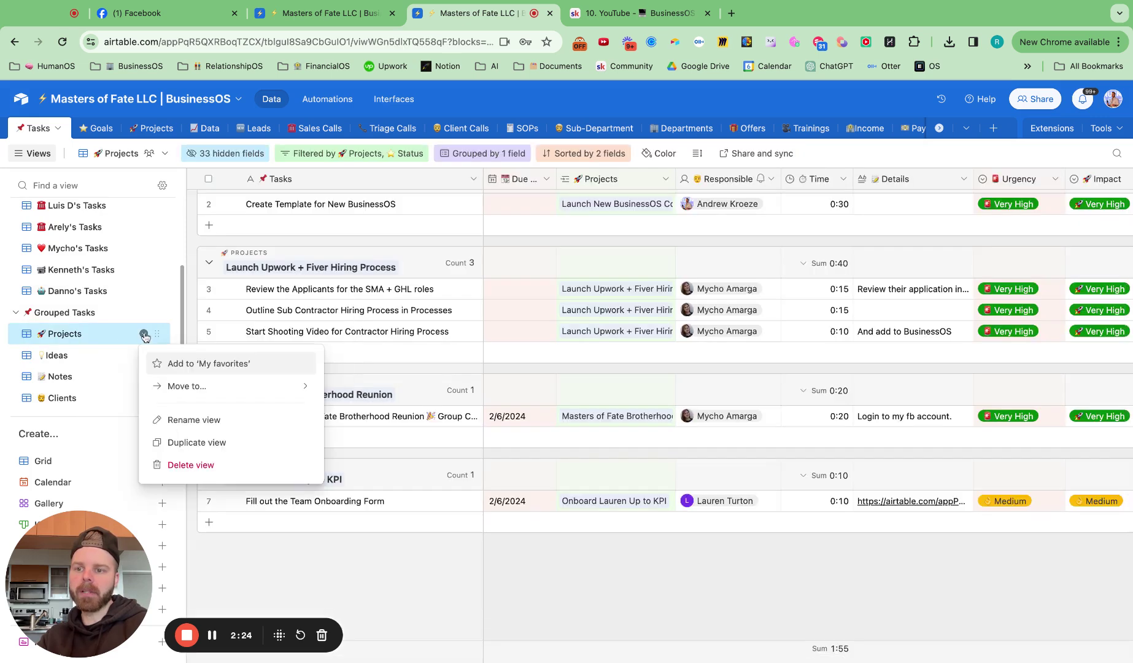
{"action": "left_click", "coordinate": [201, 443]}
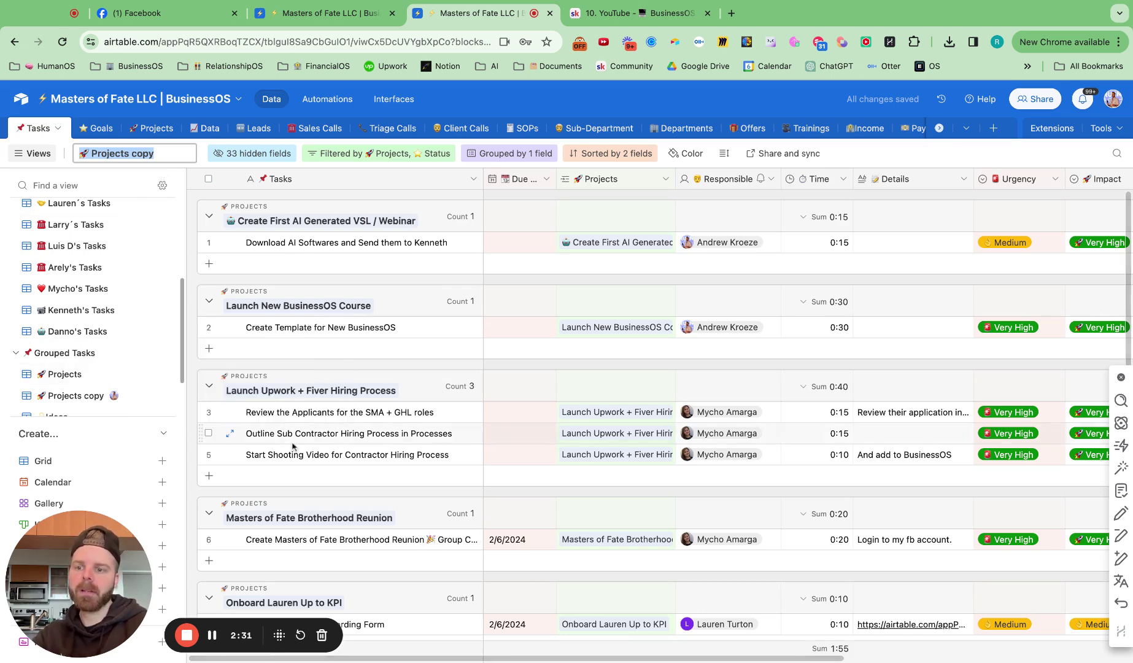
{"action": "key", "text": "BackSpace"}
{"action": "type", "text": "Funnel"}
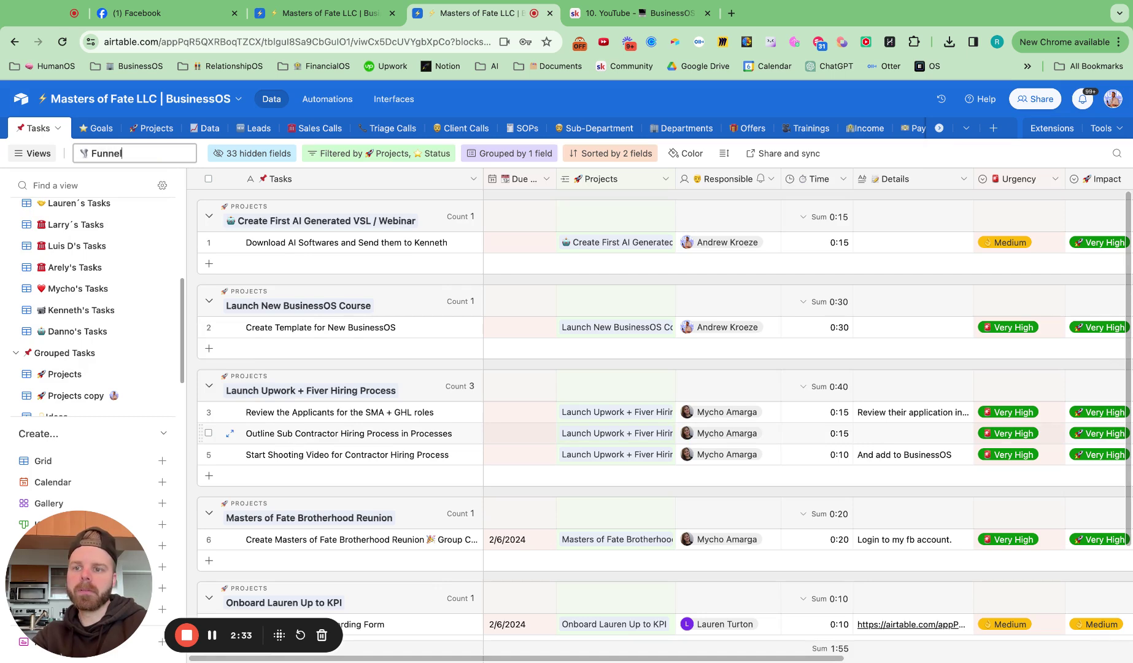
{"action": "type", "text": "s"}
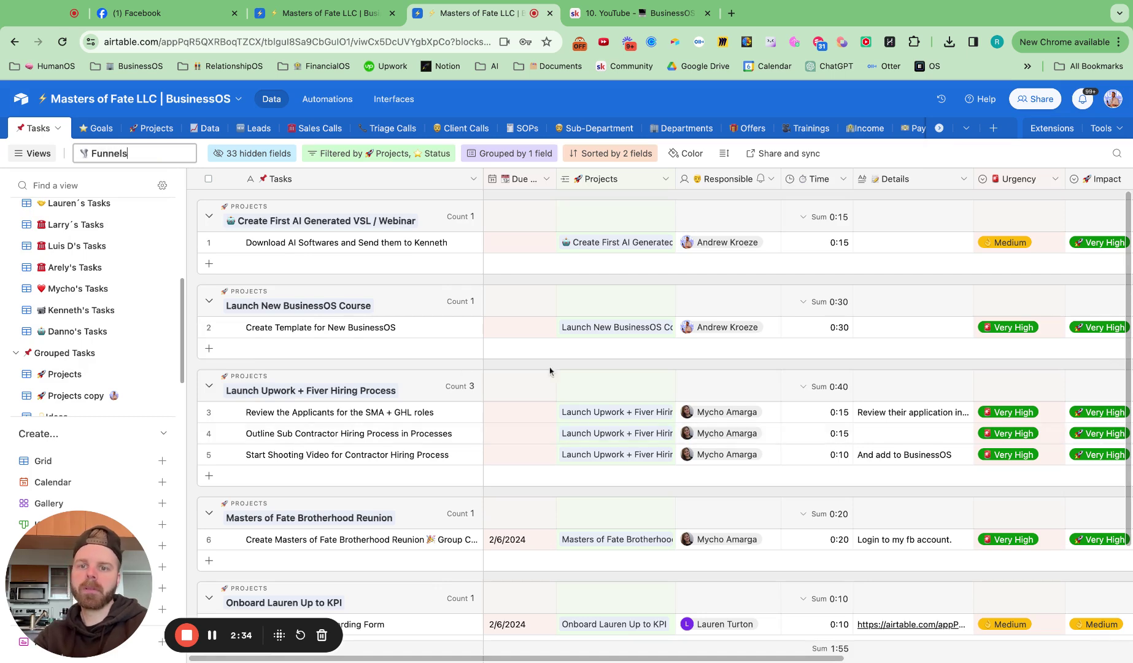
{"action": "left_click", "coordinate": [395, 157]}
Switch the view's filter field and its Group by field from Projects to Funnels.
{"action": "left_click", "coordinate": [380, 206]}
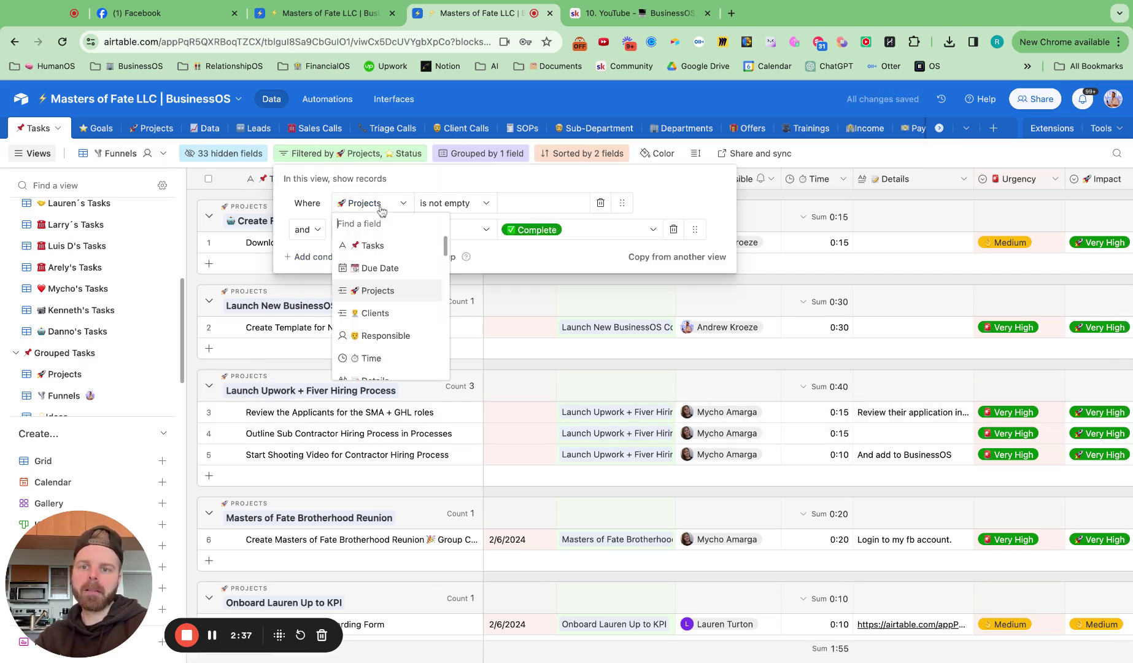
{"action": "type", "text": "funn"}
{"action": "left_click", "coordinate": [379, 247]}
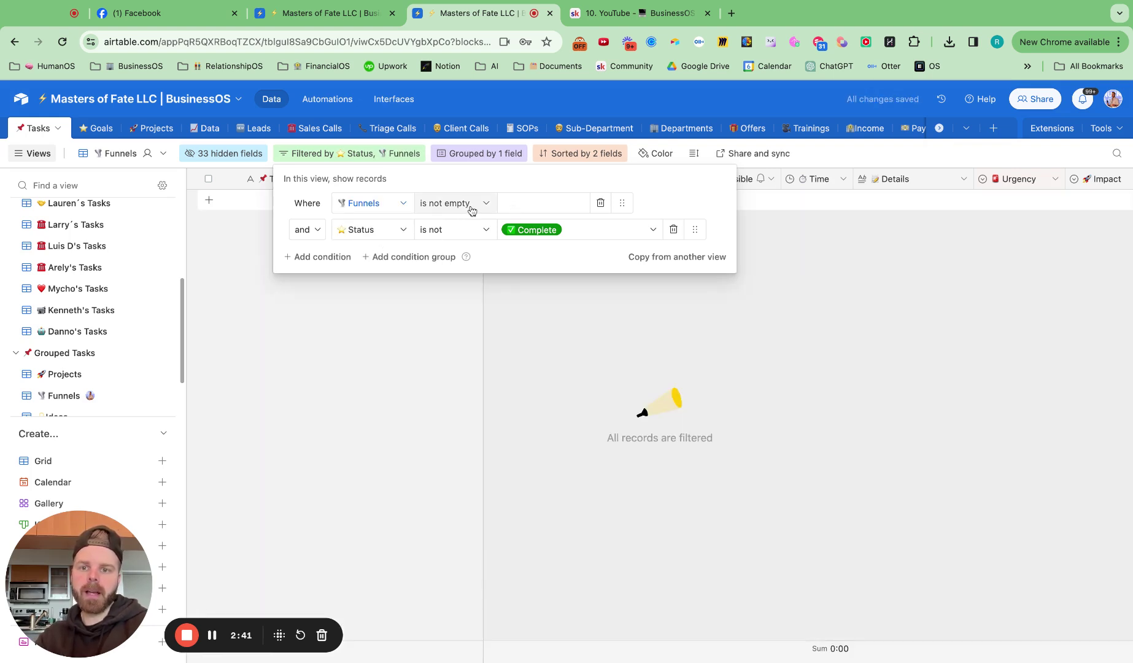
{"action": "left_click", "coordinate": [847, 402]}
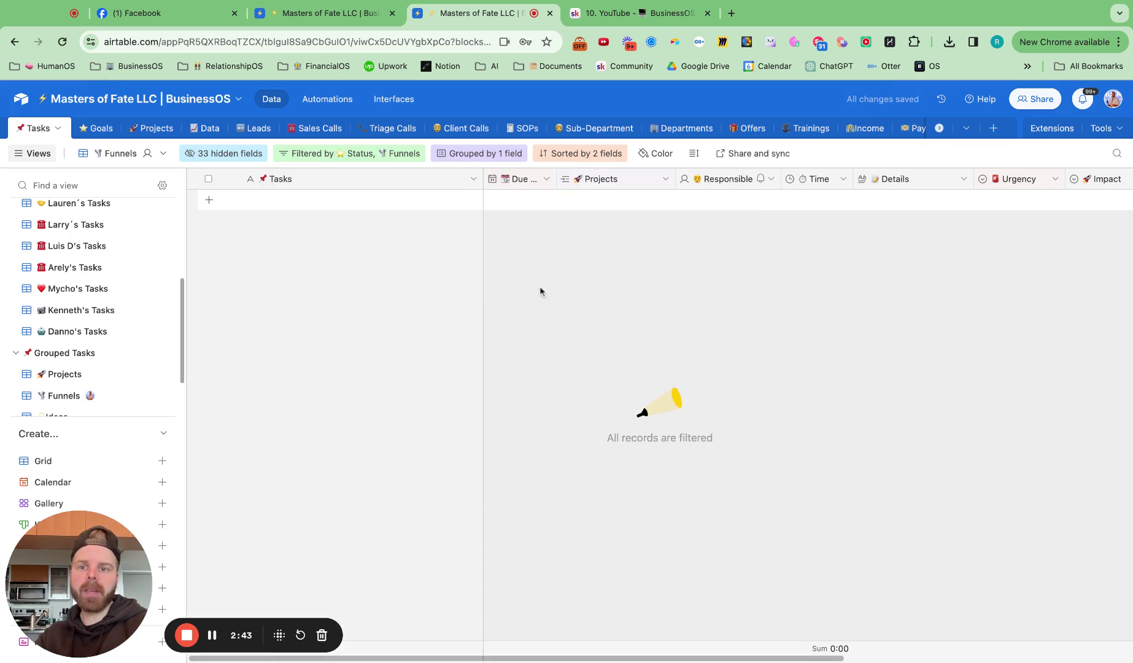
{"action": "left_click", "coordinate": [491, 154]}
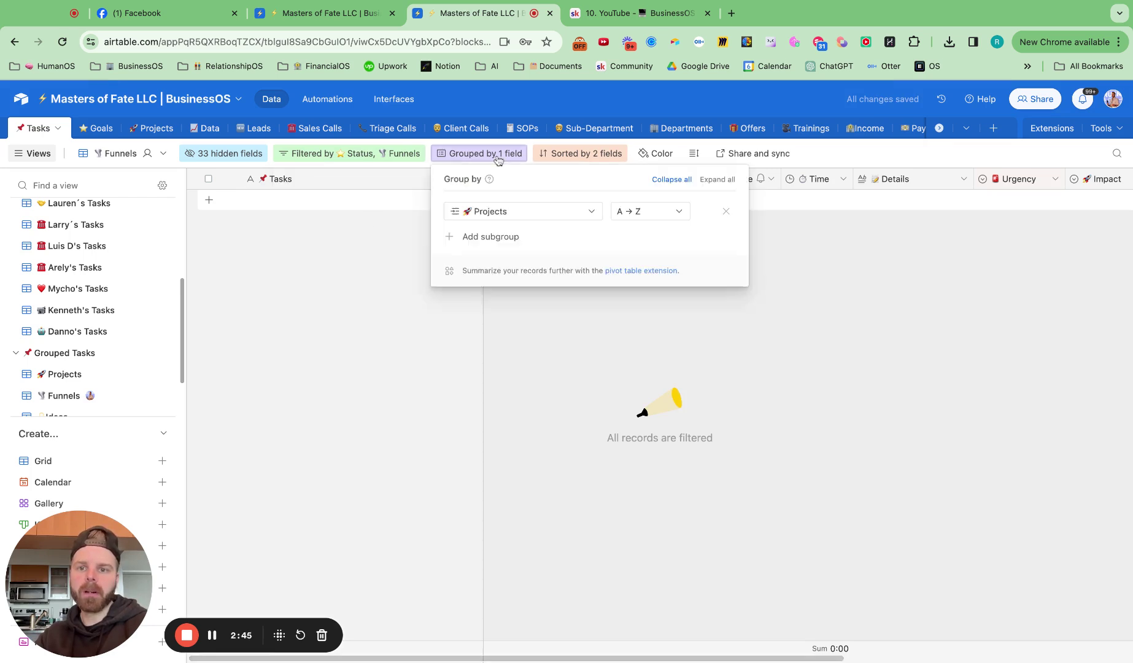
{"action": "left_click", "coordinate": [515, 215]}
{"action": "type", "text": "funn"}
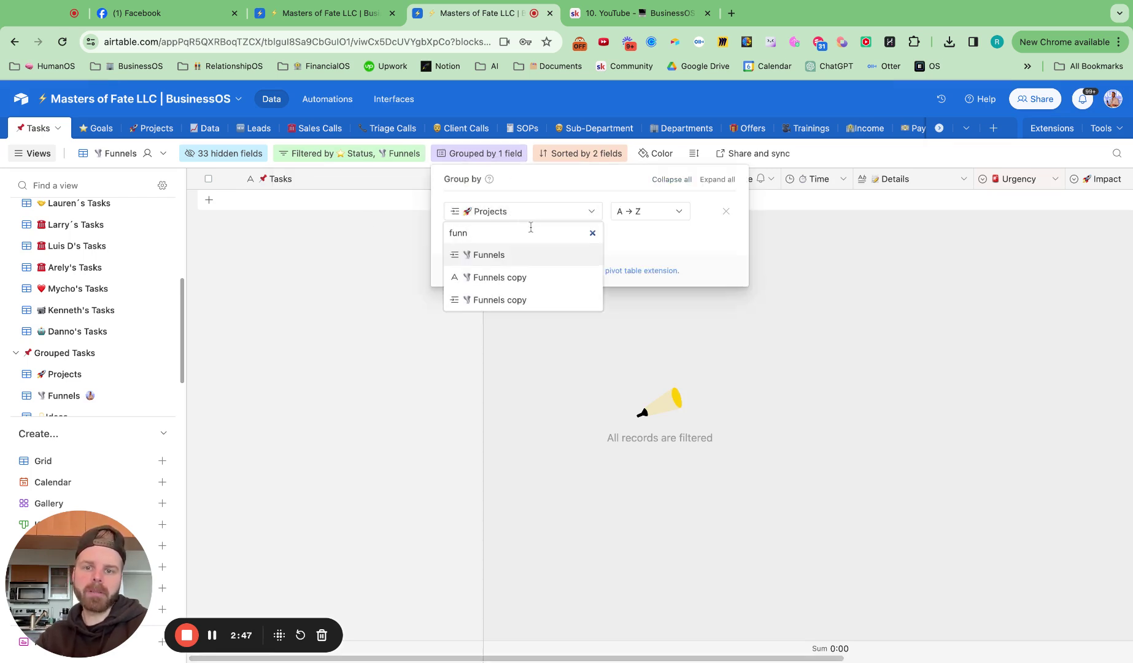
{"action": "left_click", "coordinate": [513, 257]}
{"action": "left_click", "coordinate": [845, 302]}
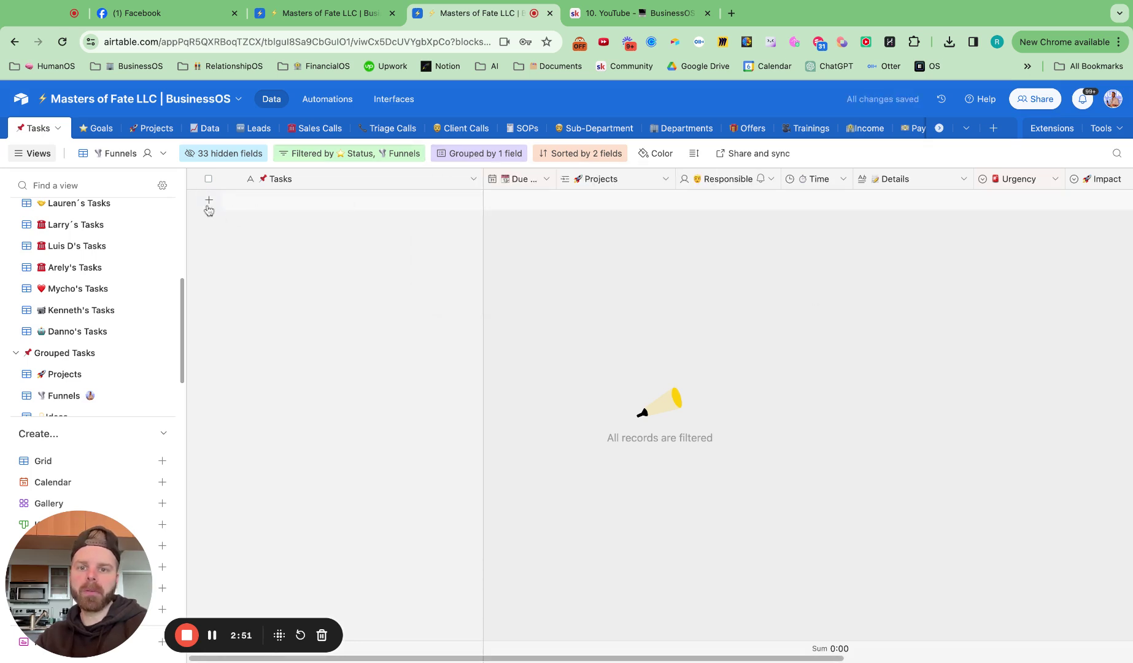
Hide the Projects column, unhide Funnels, and drag Funnels leftward into Projects' place.
{"action": "left_click", "coordinate": [665, 181]}
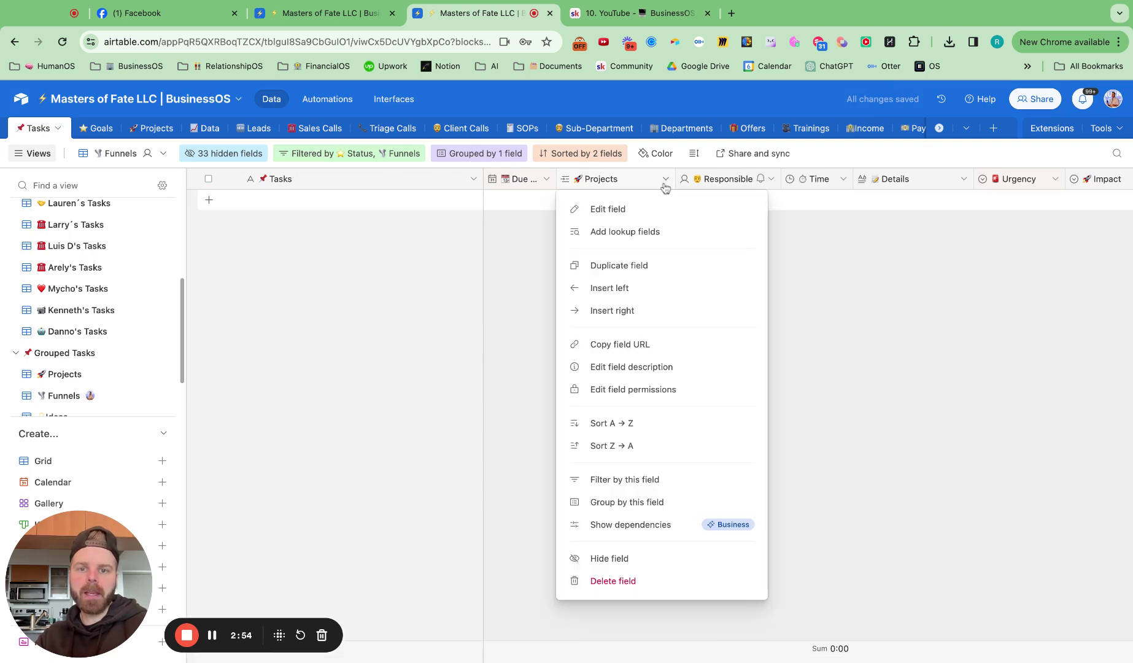
{"action": "left_click", "coordinate": [621, 560]}
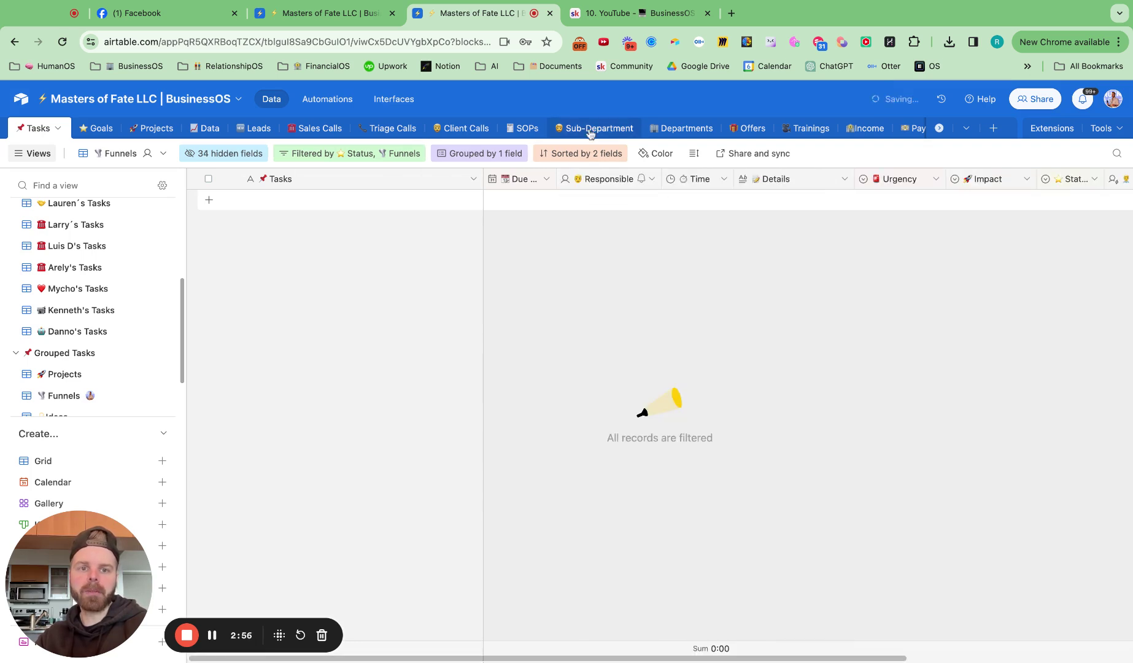
{"action": "left_click", "coordinate": [232, 154]}
{"action": "type", "text": "fun"}
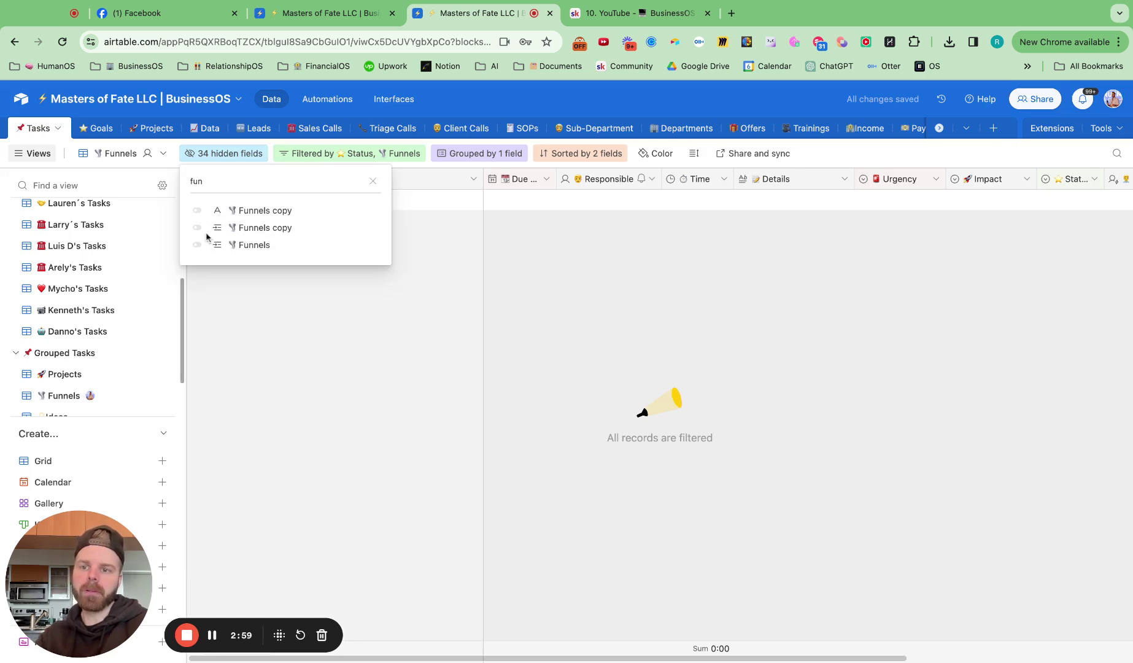
{"action": "left_click", "coordinate": [197, 246]}
{"action": "left_click", "coordinate": [895, 322]}
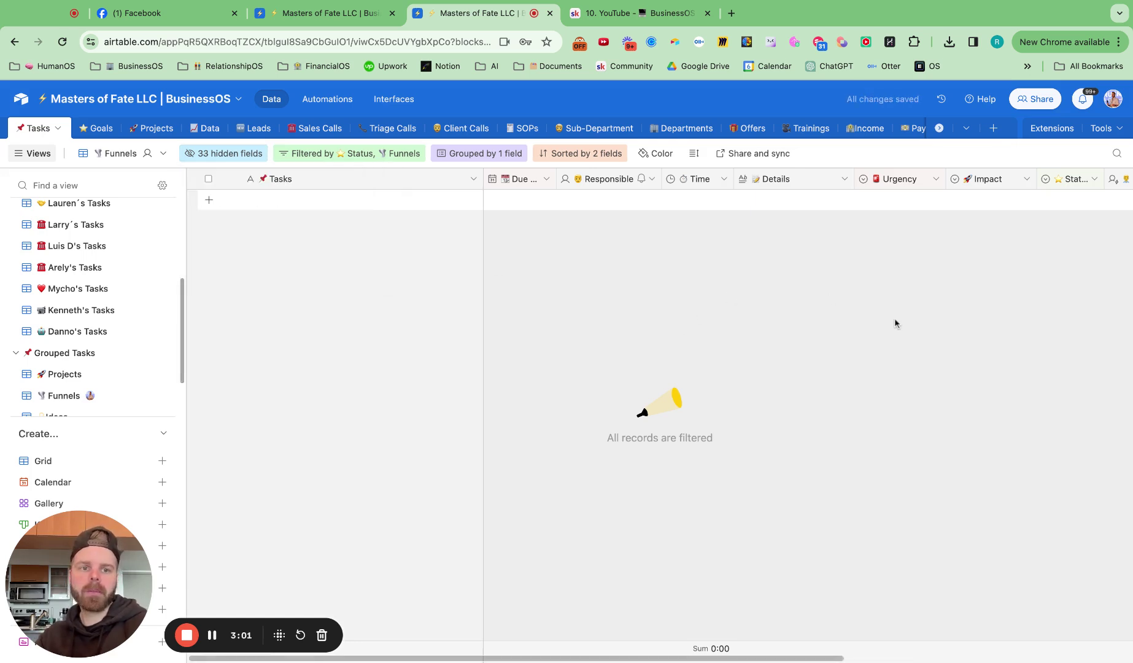
{"action": "left_click_drag", "start_coordinate": [962, 182], "coordinate": [663, 183]}
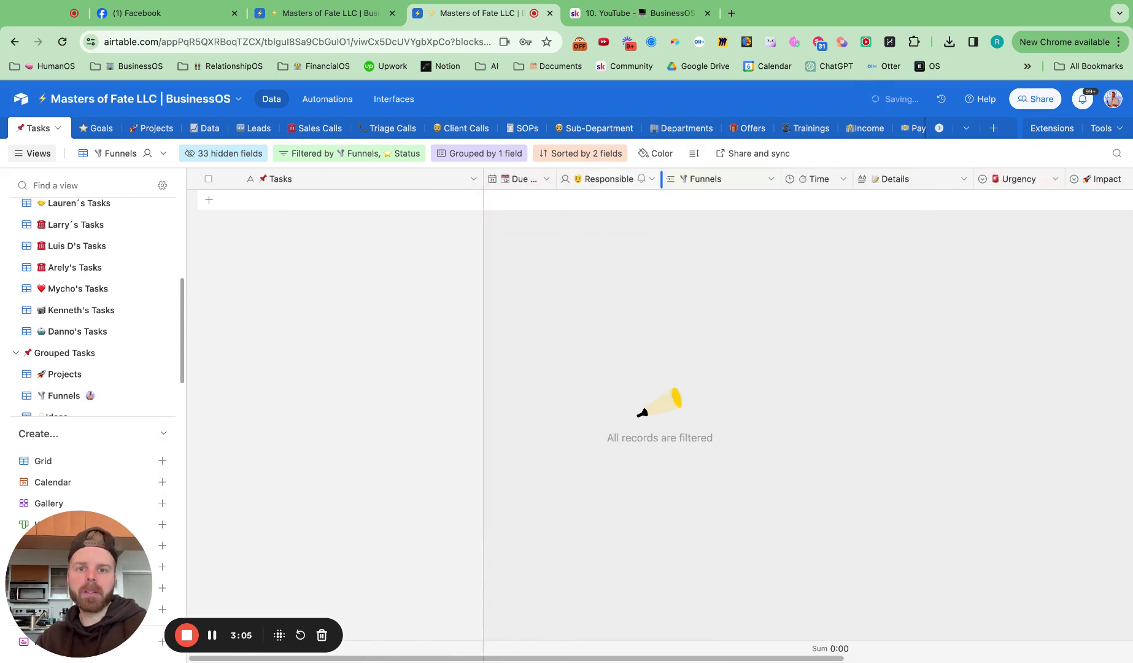
Add a new task record, linking General - Book A Triage Call and then removing it.
{"action": "left_click", "coordinate": [215, 206]}
{"action": "left_click", "coordinate": [680, 234]}
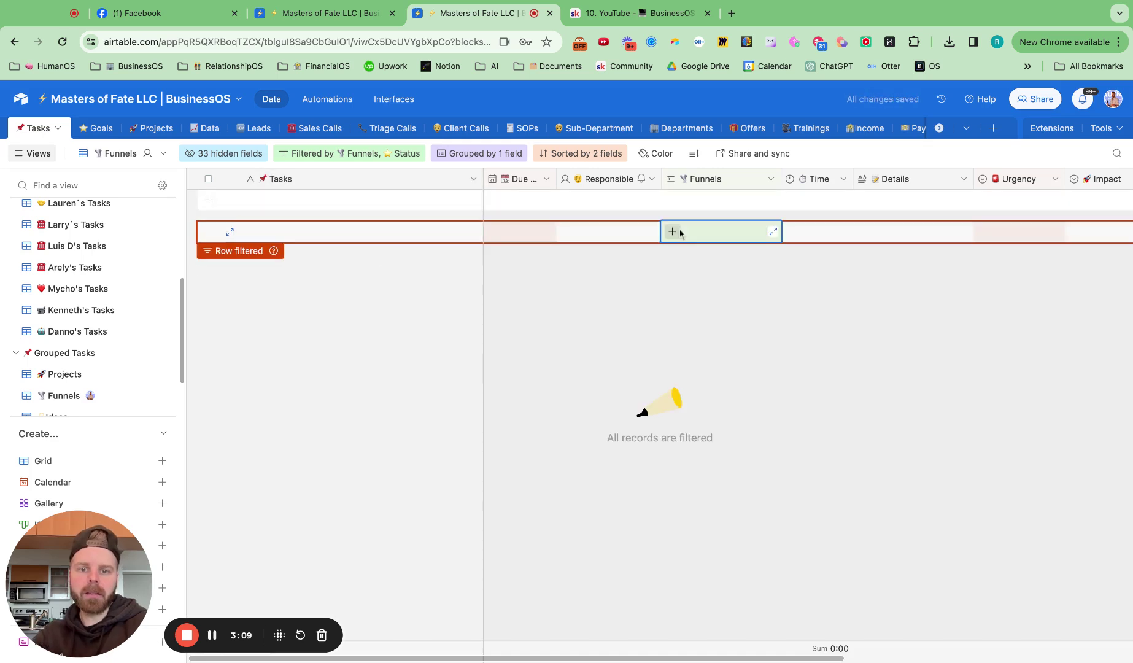
{"action": "left_click", "coordinate": [680, 233]}
{"action": "type", "text": "gen"}
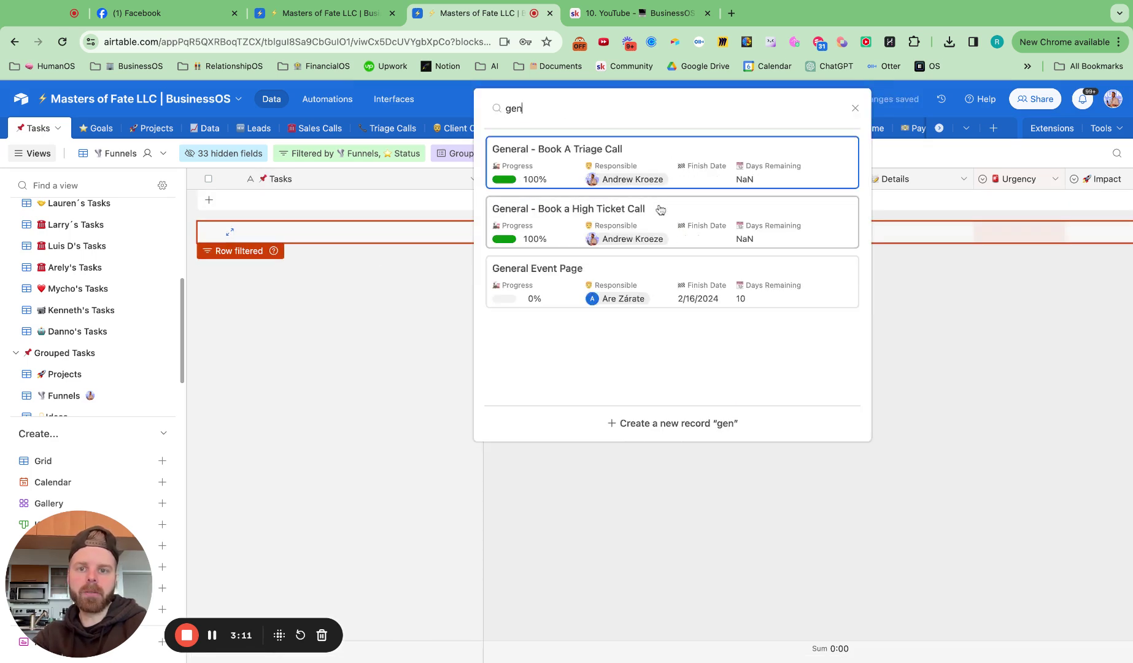
{"action": "left_click", "coordinate": [626, 155]}
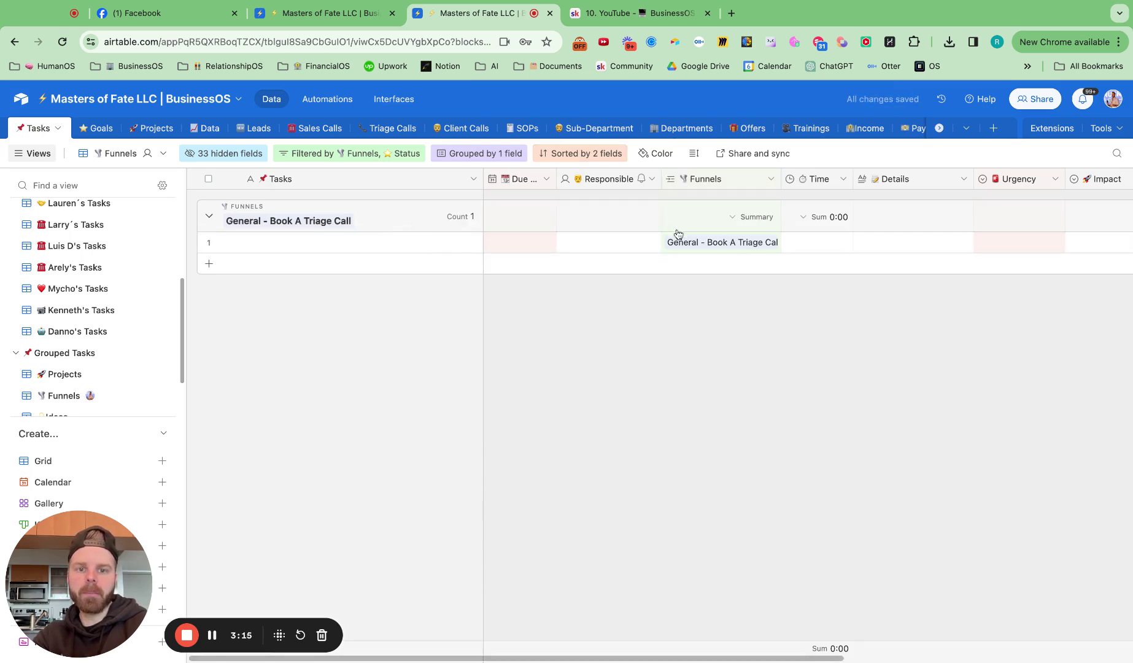
{"action": "left_click", "coordinate": [697, 246]}
{"action": "left_click", "coordinate": [753, 233]}
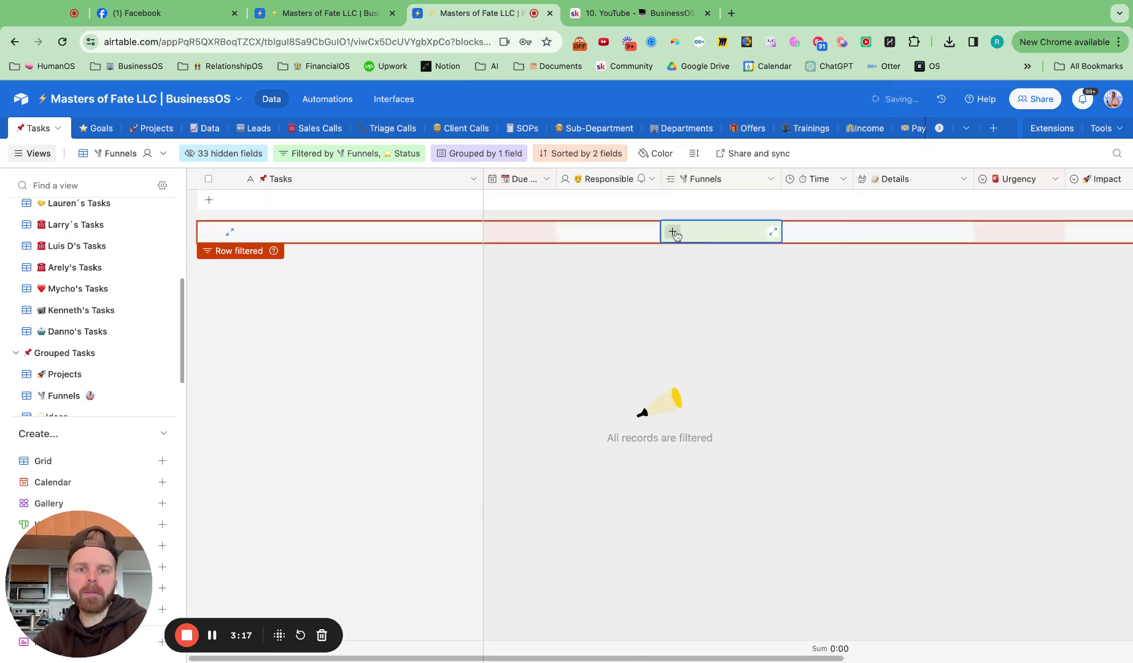
Link the task to Referral Partner Funnel and begin naming it 'Review the referral partner document'.
{"action": "left_click", "coordinate": [674, 234]}
{"action": "scroll", "coordinate": [670, 236], "scroll_direction": "down", "scroll_amount": 10}
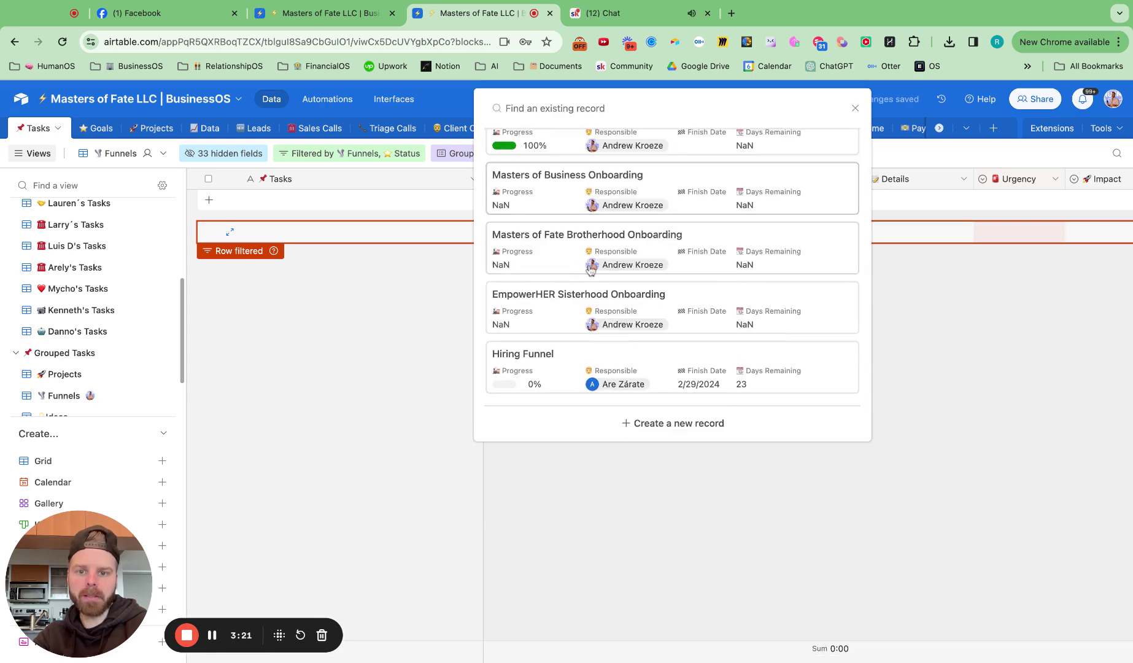
{"action": "scroll", "coordinate": [590, 270], "scroll_direction": "up", "scroll_amount": 6}
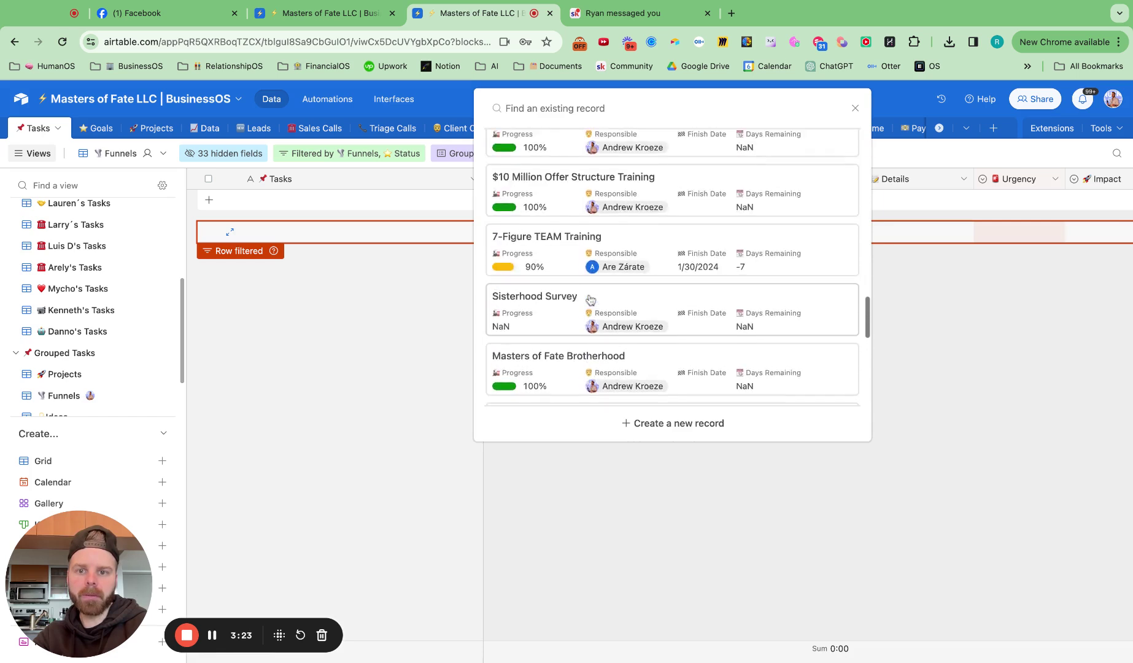
{"action": "scroll", "coordinate": [590, 300], "scroll_direction": "up", "scroll_amount": 4}
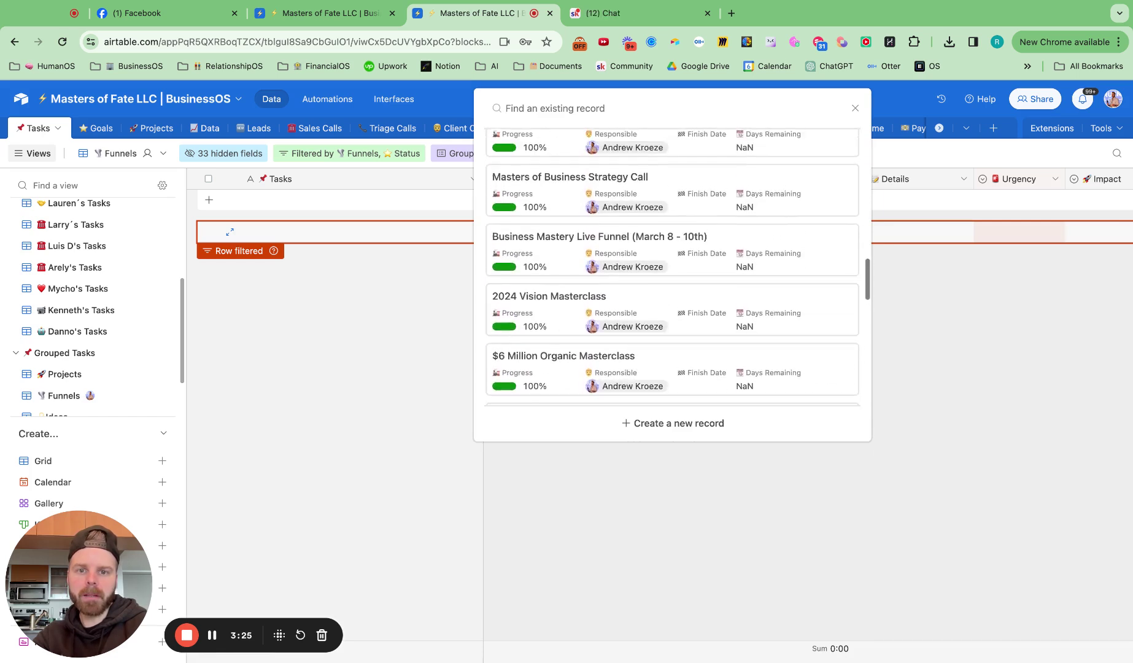
{"action": "scroll", "coordinate": [672, 267], "scroll_direction": "up", "scroll_amount": 4}
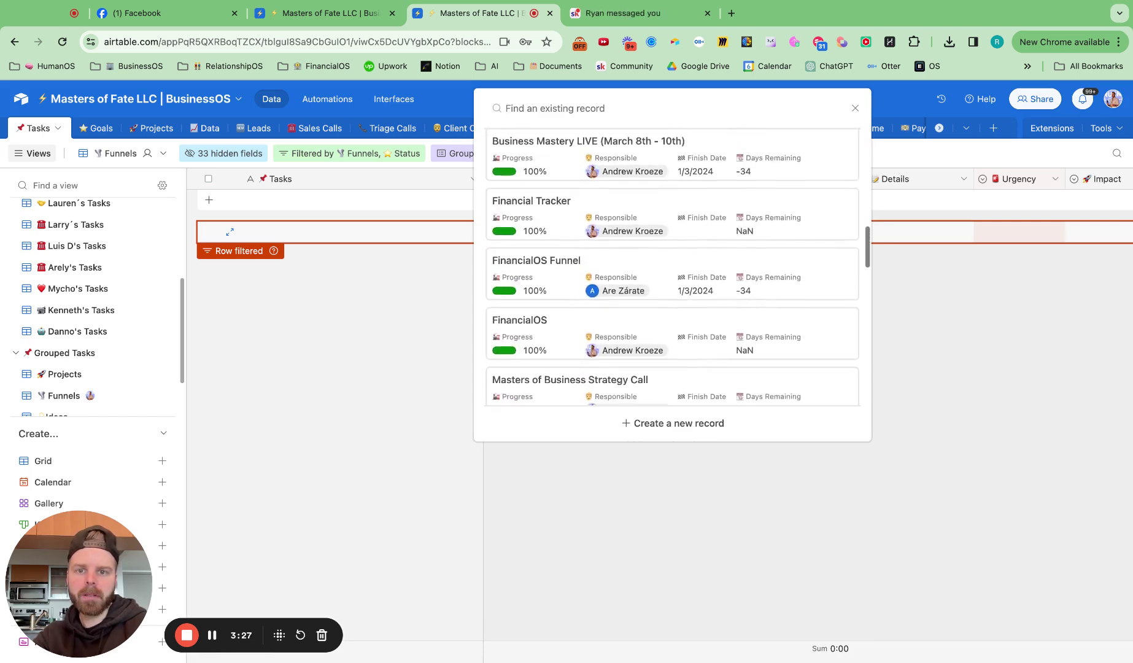
{"action": "scroll", "coordinate": [673, 270], "scroll_direction": "up", "scroll_amount": 4}
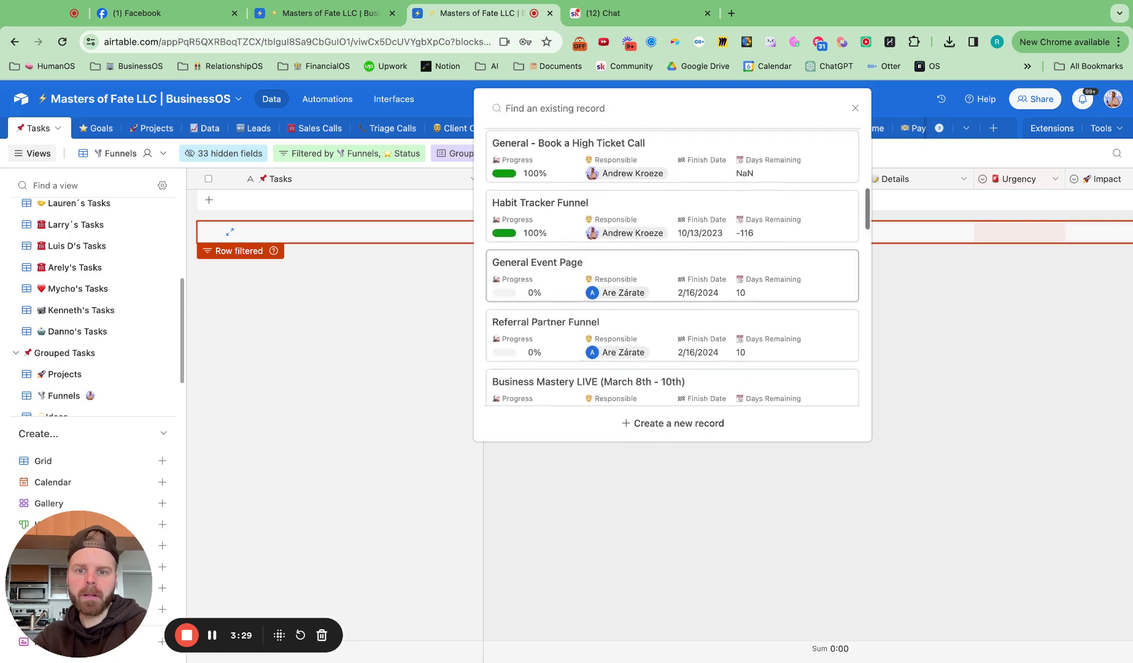
{"action": "left_click", "coordinate": [610, 334]}
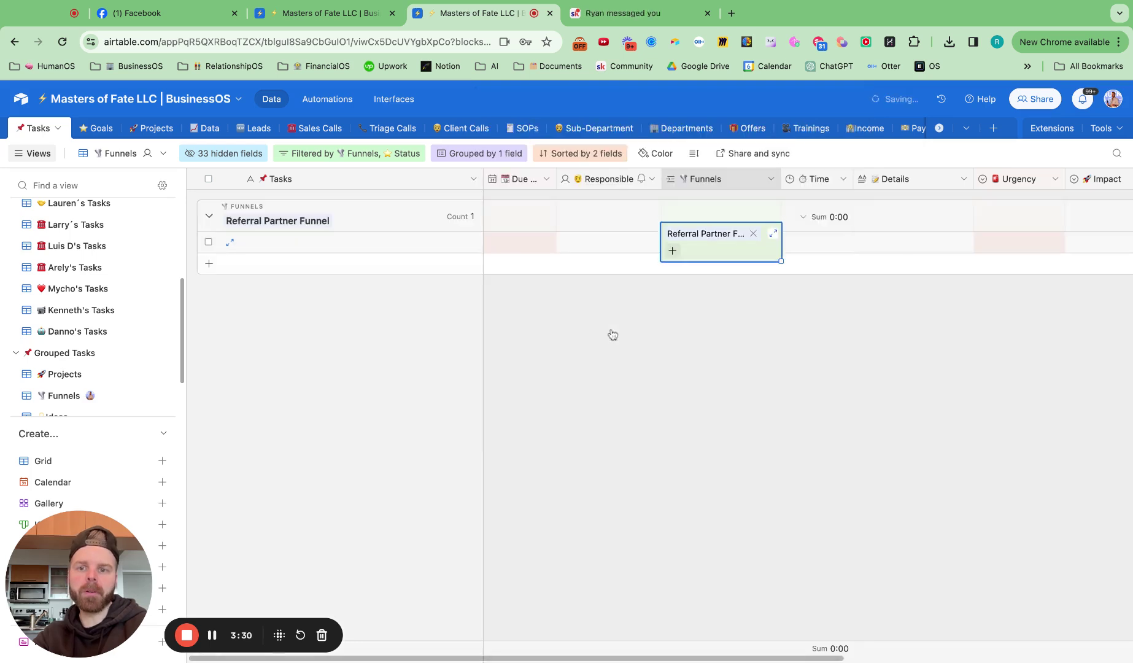
{"action": "double_click", "coordinate": [351, 243]}
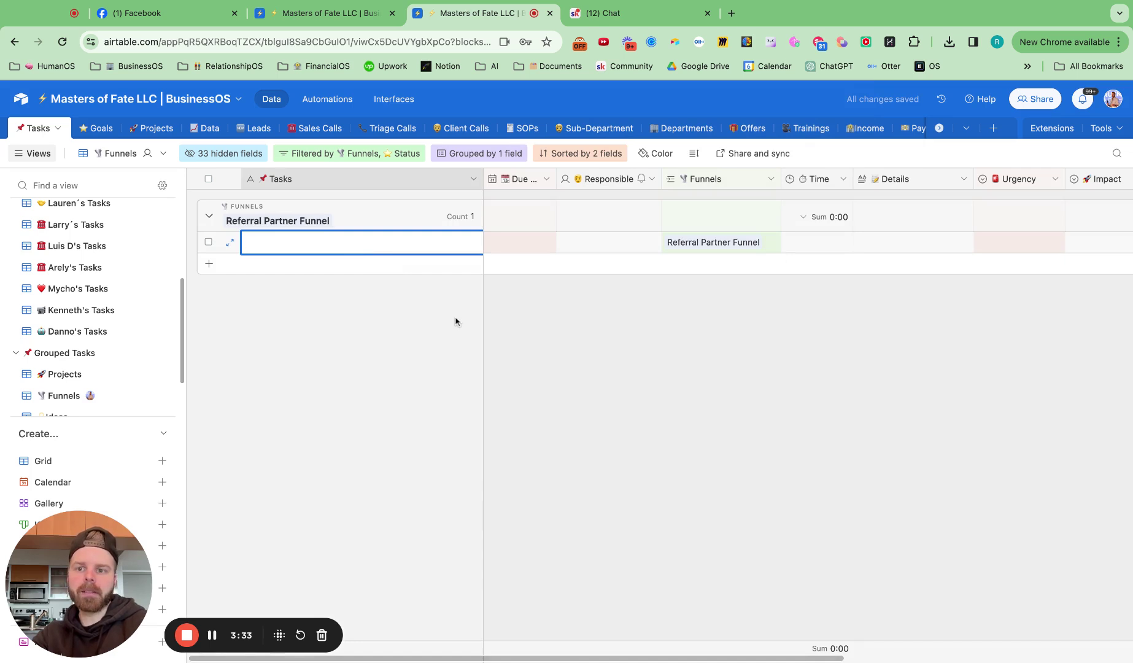
{"action": "type", "text": "Ref"}
{"action": "type", "text": "iew "}
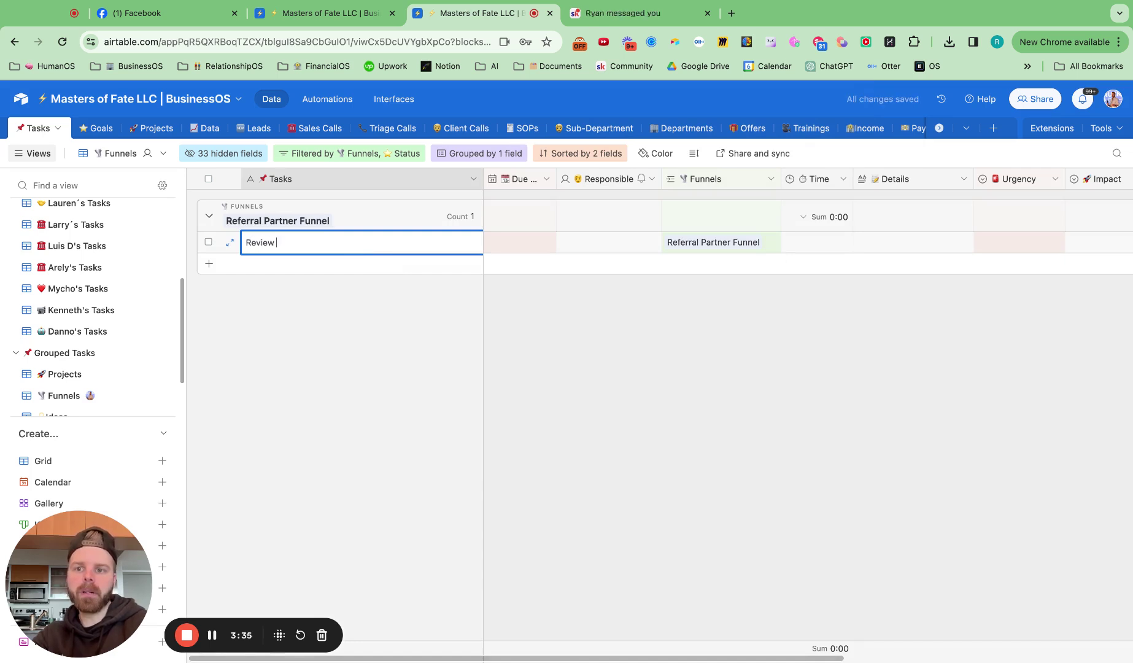
{"action": "type", "text": "the referra"}
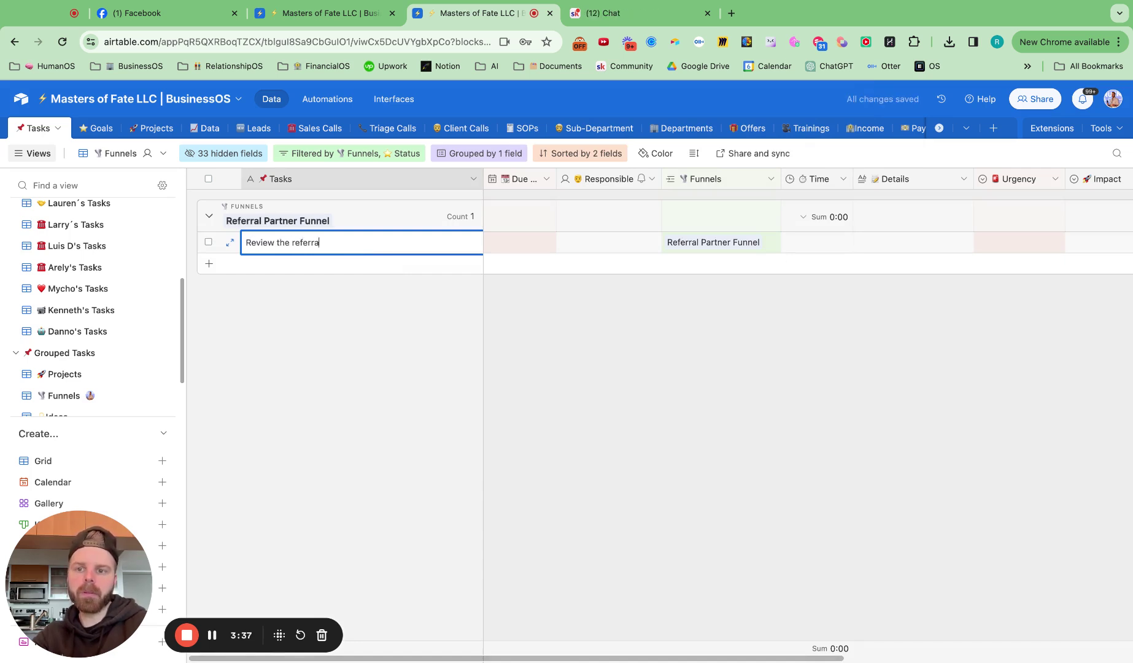
{"action": "type", "text": "l partner document"}
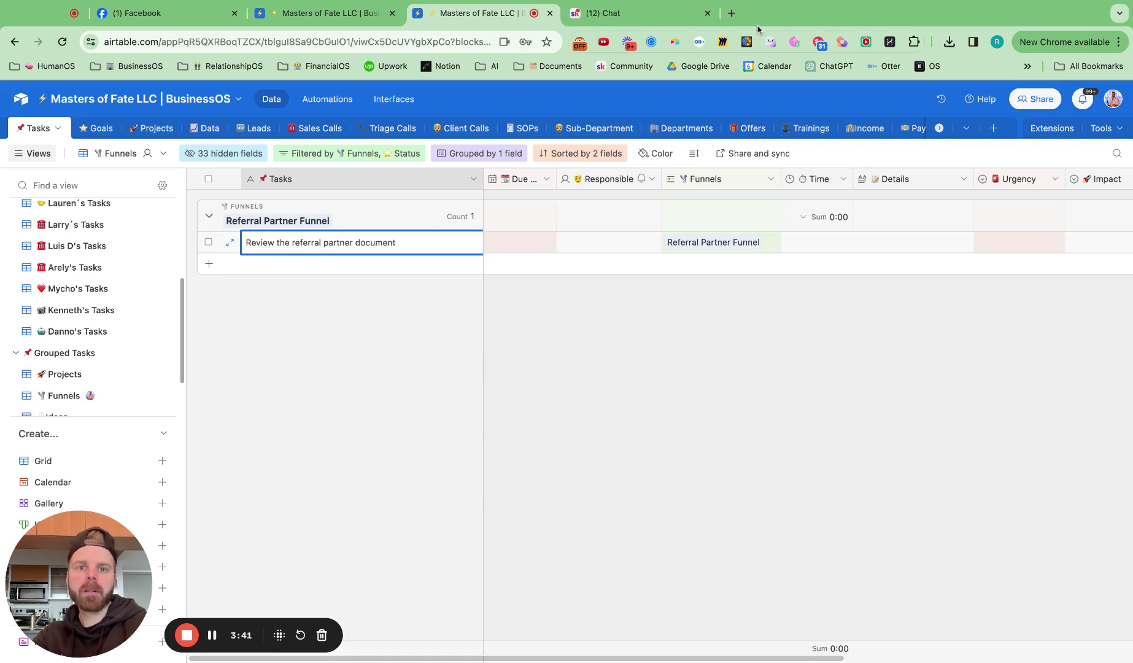
In a new tab, open the Referral Partners Overview Google Doc and copy its share link.
{"action": "left_click", "coordinate": [731, 13]}
{"action": "type", "text": "referr"}
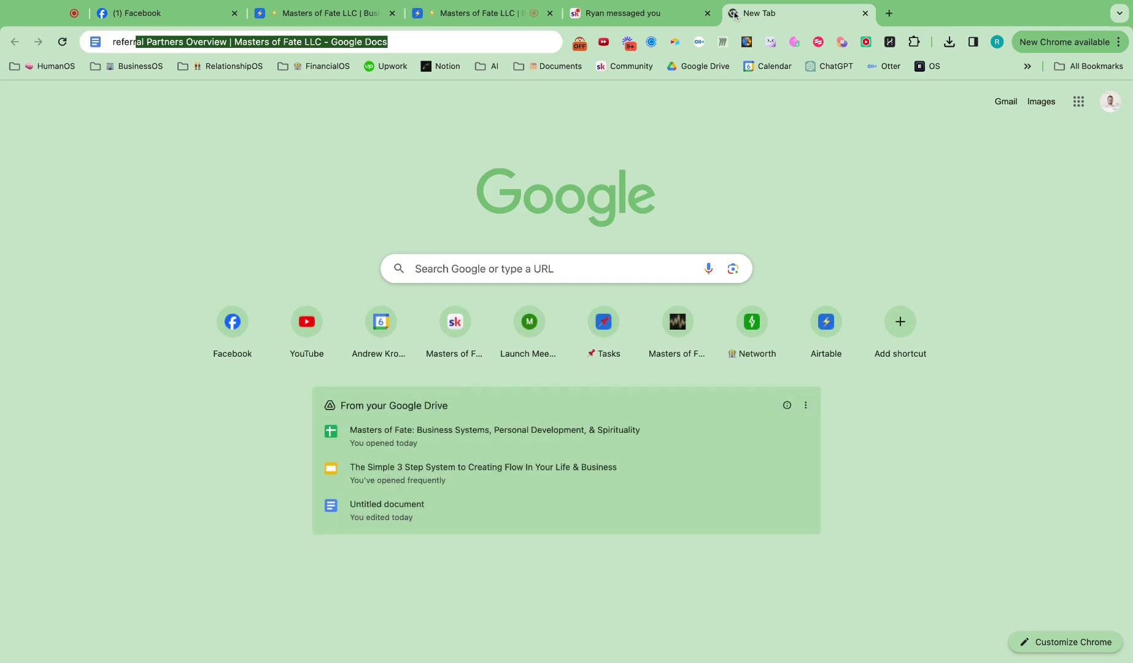
{"action": "key", "text": "Return"}
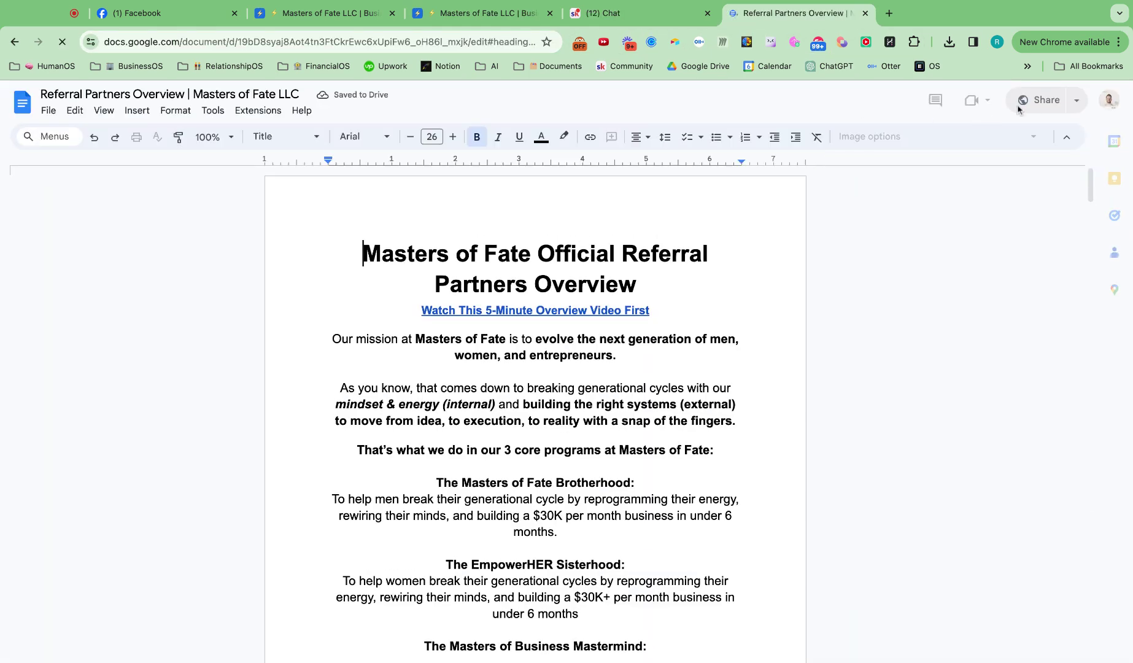
{"action": "left_click", "coordinate": [1035, 99]}
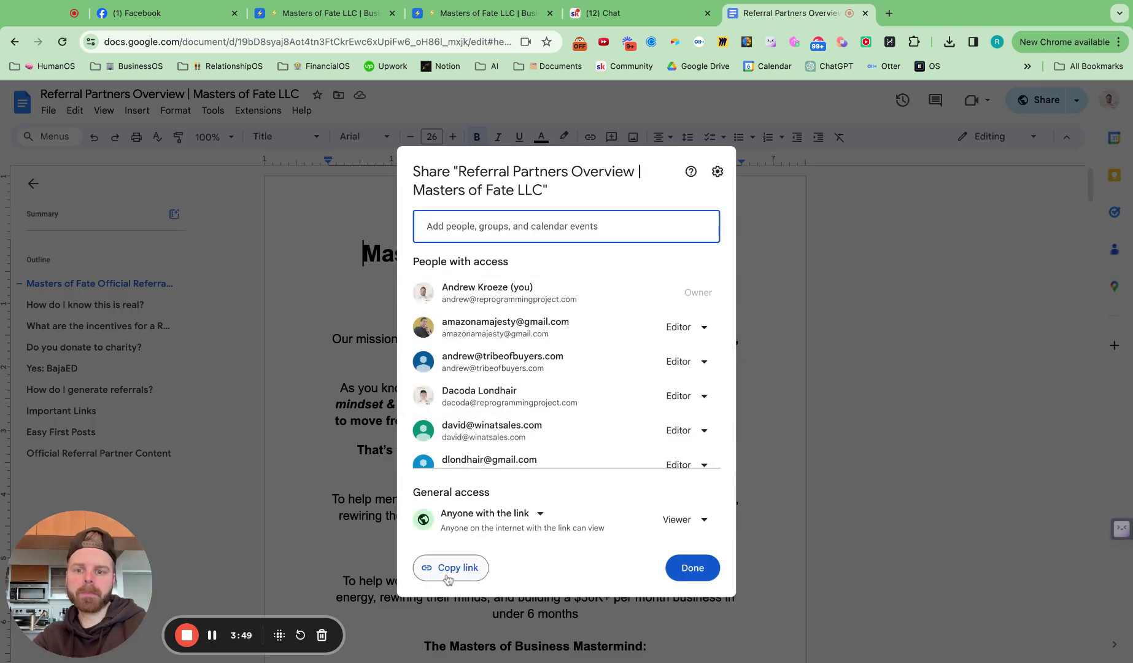
{"action": "left_click", "coordinate": [453, 567]}
Assign the review task to the searched teammate and paste the doc link into Details.
{"action": "left_click", "coordinate": [458, 14]}
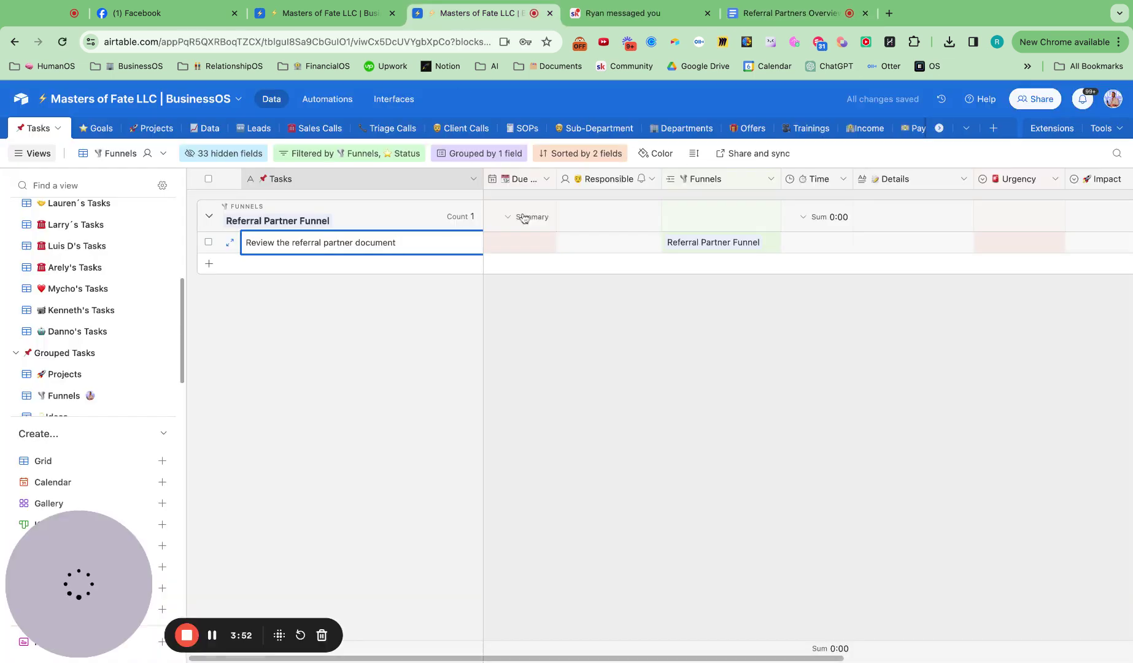
{"action": "double_click", "coordinate": [592, 248]}
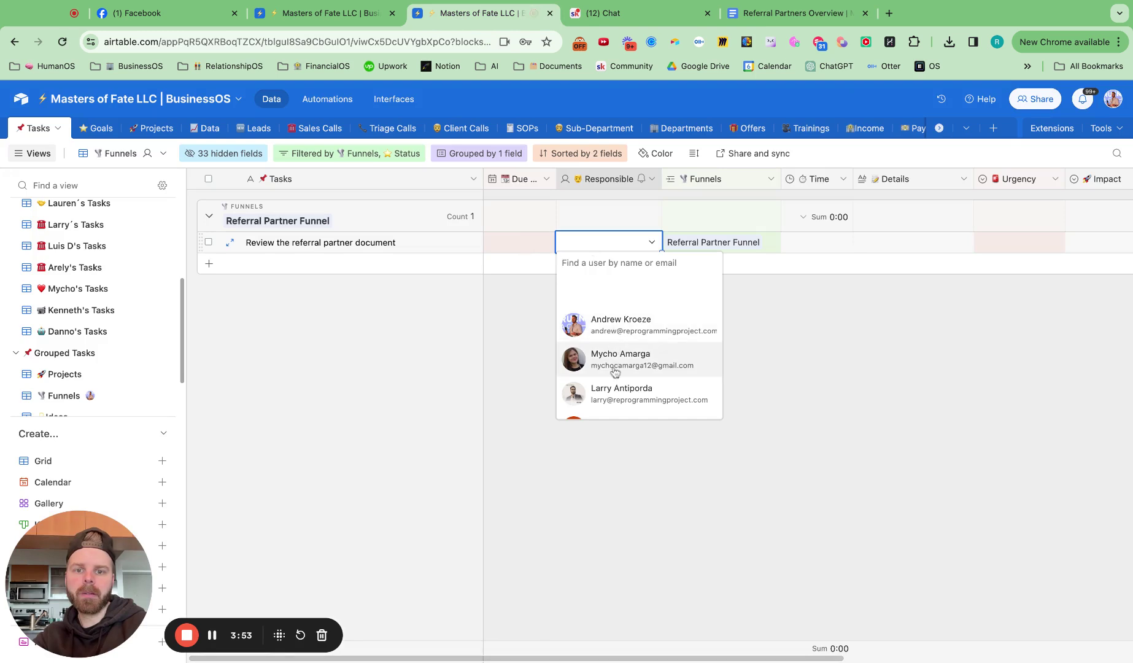
{"action": "type", "text": "are"}
{"action": "left_click", "coordinate": [623, 291]}
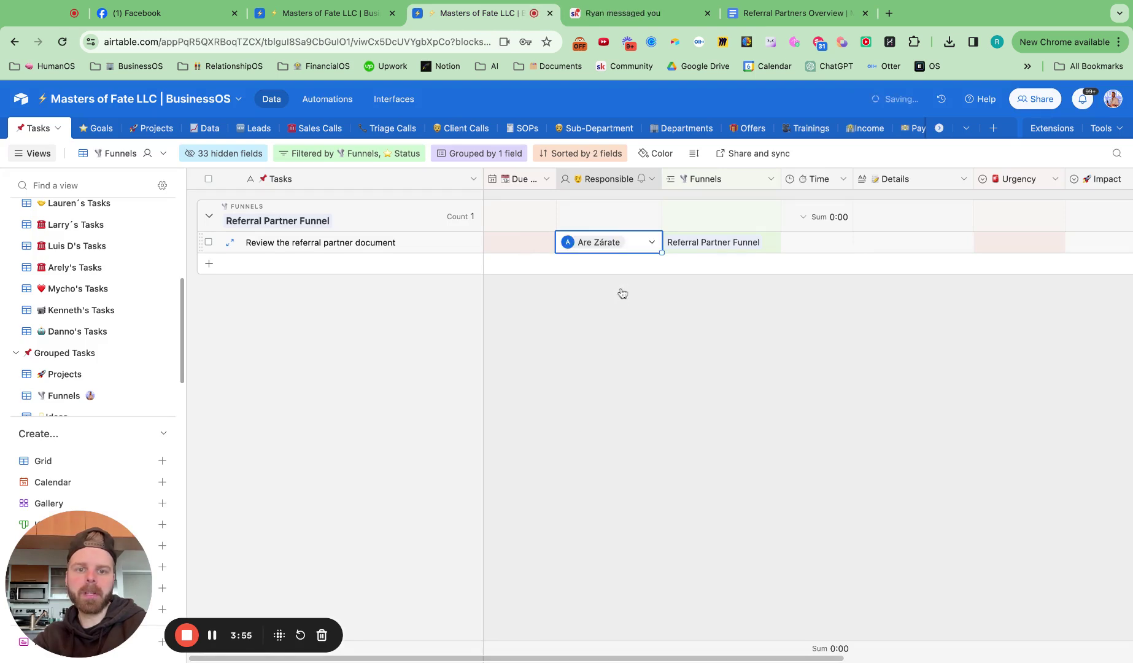
{"action": "left_click", "coordinate": [890, 245]}
{"action": "left_click", "coordinate": [891, 248]}
{"action": "key", "text": "super+v"}
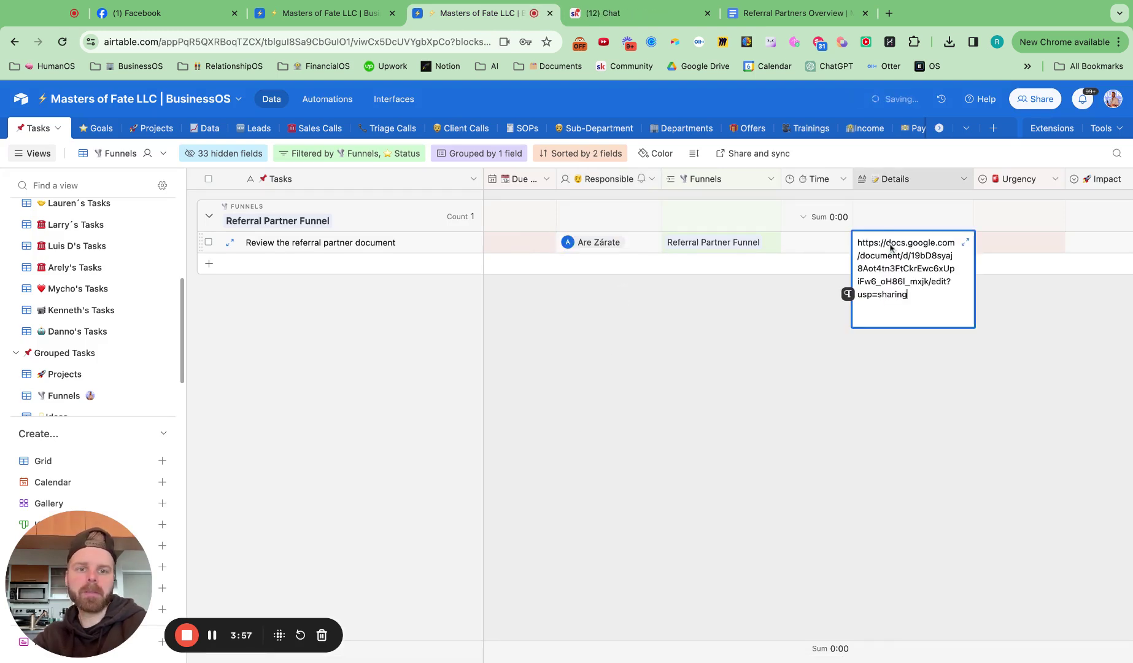
Set the task's time to 10 minutes and its due date to February 6, 2024.
{"action": "double_click", "coordinate": [821, 246]}
{"action": "type", "text": "10"}
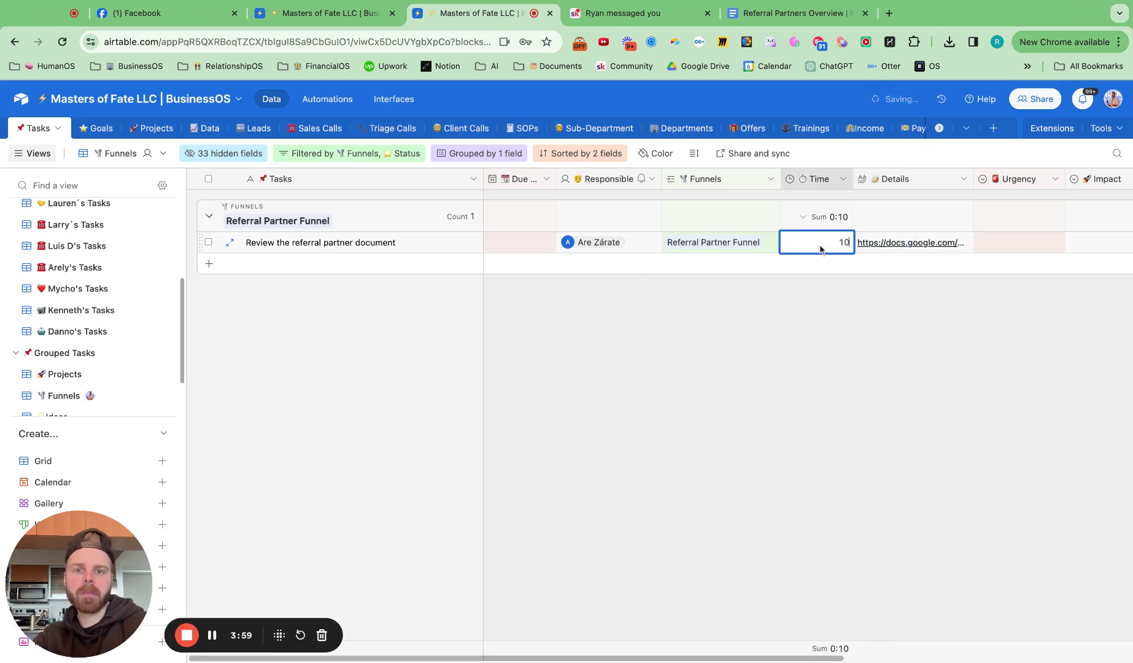
{"action": "left_click", "coordinate": [517, 249]}
{"action": "left_click", "coordinate": [517, 249]}
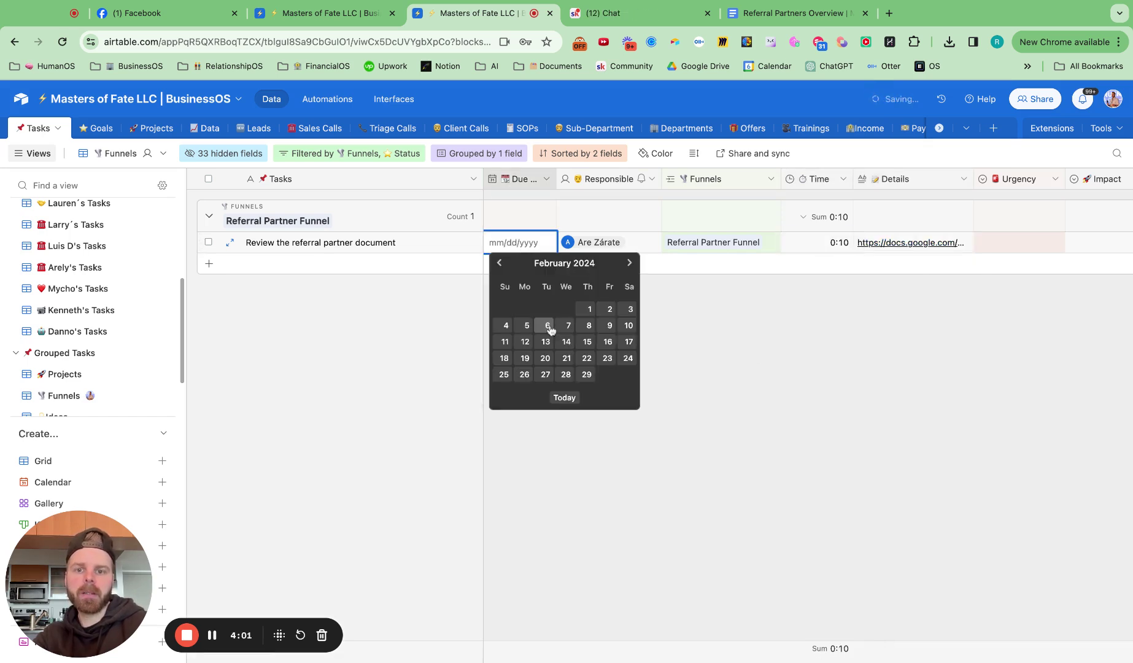
{"action": "left_click", "coordinate": [548, 326]}
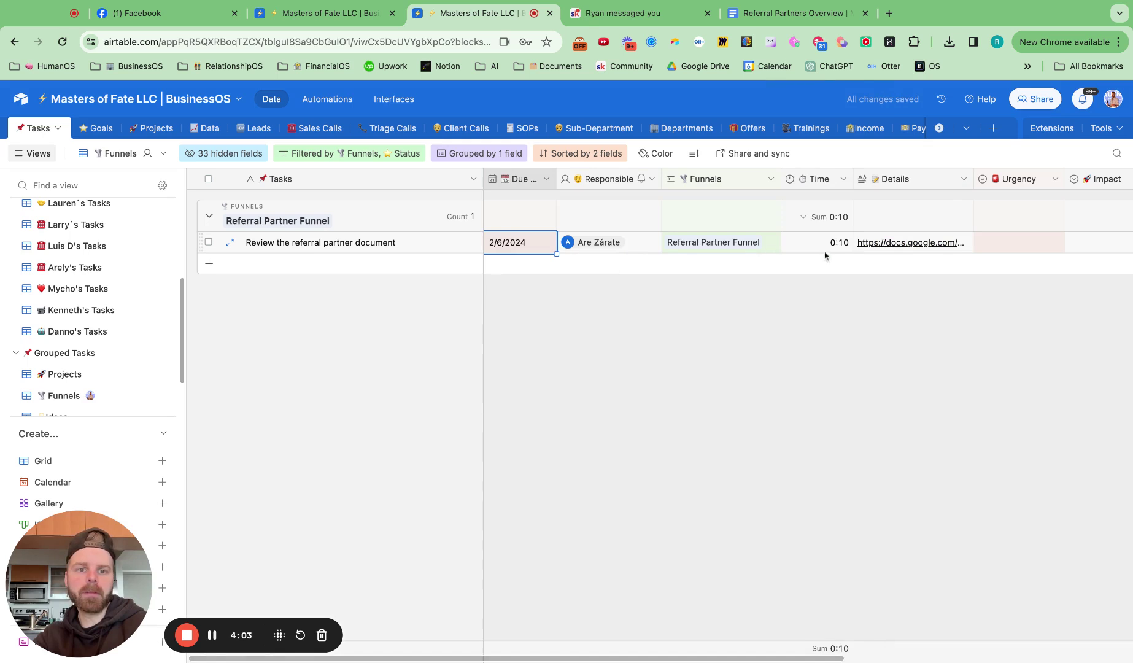
Set the review task's Urgency and Impact both to Very High.
{"action": "scroll", "coordinate": [858, 266], "scroll_direction": "right", "scroll_amount": 3}
{"action": "left_click", "coordinate": [876, 242]}
{"action": "left_click", "coordinate": [876, 243]}
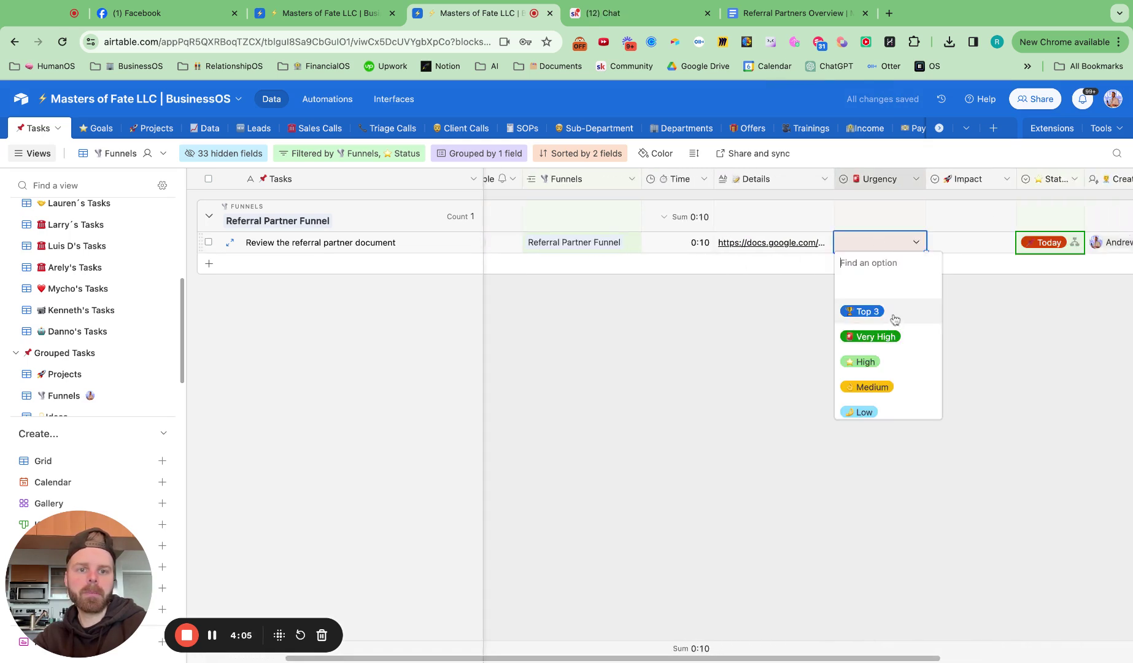
{"action": "left_click", "coordinate": [886, 337]}
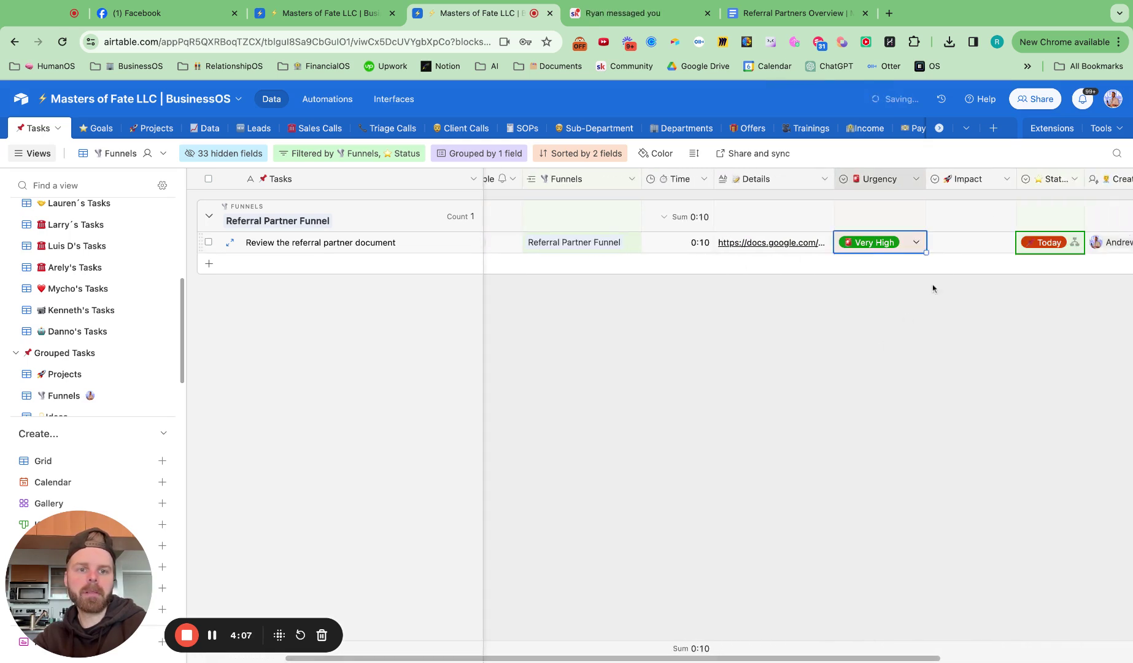
{"action": "left_click", "coordinate": [965, 243]}
{"action": "left_click", "coordinate": [965, 243]}
{"action": "left_click", "coordinate": [962, 312]}
{"action": "scroll", "coordinate": [771, 347], "scroll_direction": "left", "scroll_amount": 3}
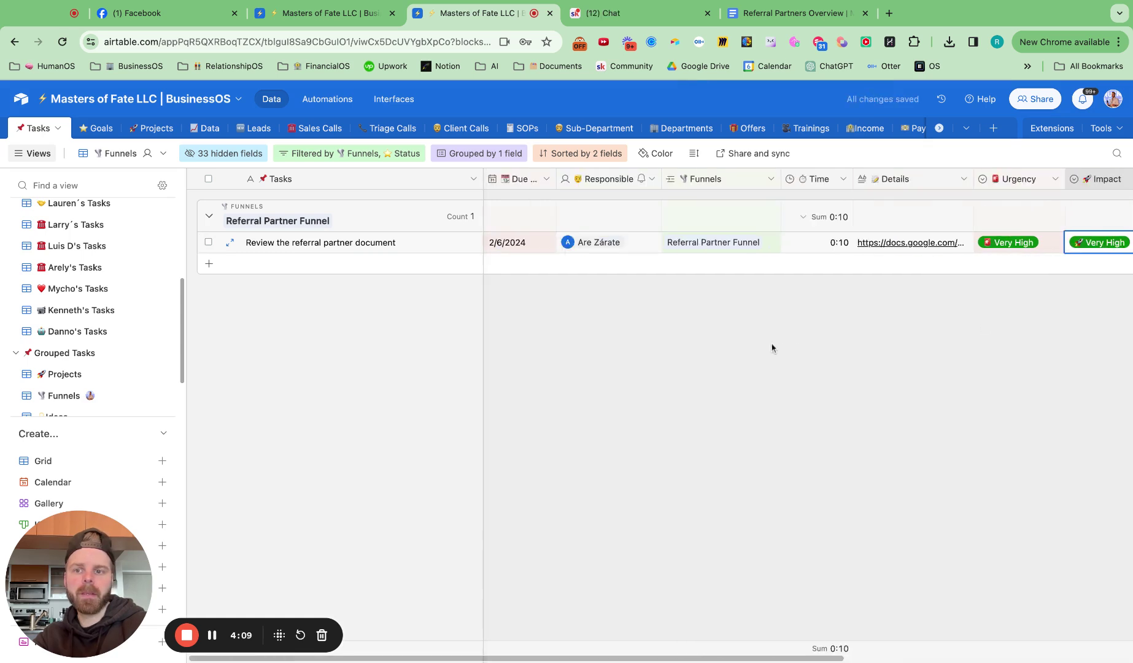
Add the task 'Create outline for referral partner funnel' due February 7, 2024.
{"action": "left_click", "coordinate": [209, 264]}
{"action": "type", "text": "Crea"}
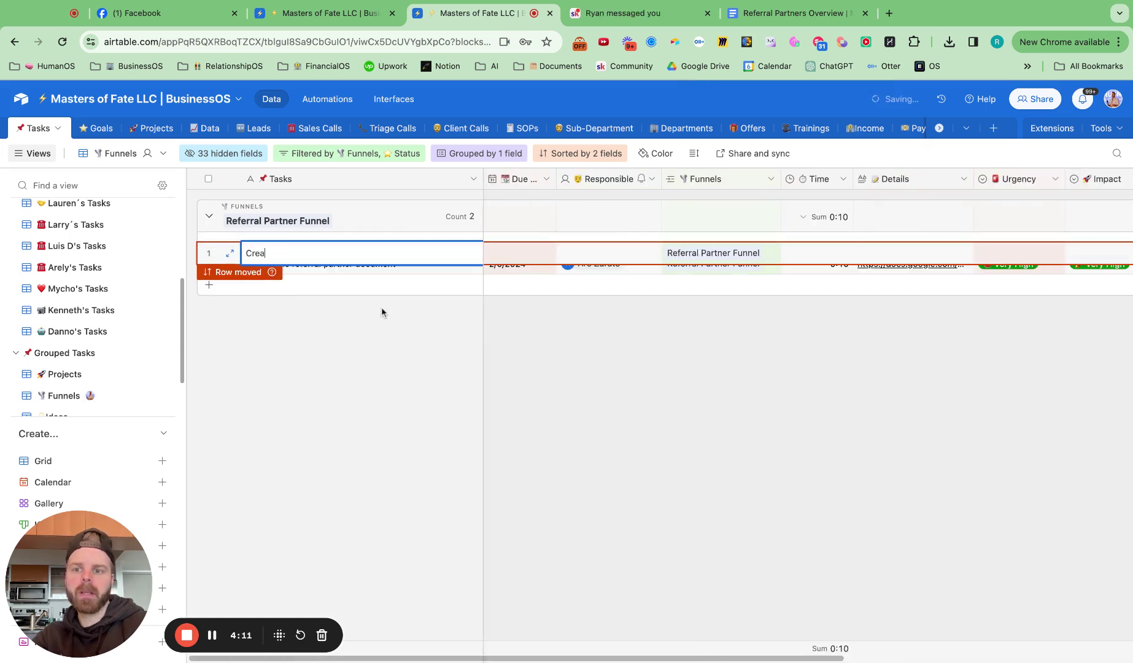
{"action": "type", "text": "te O"}
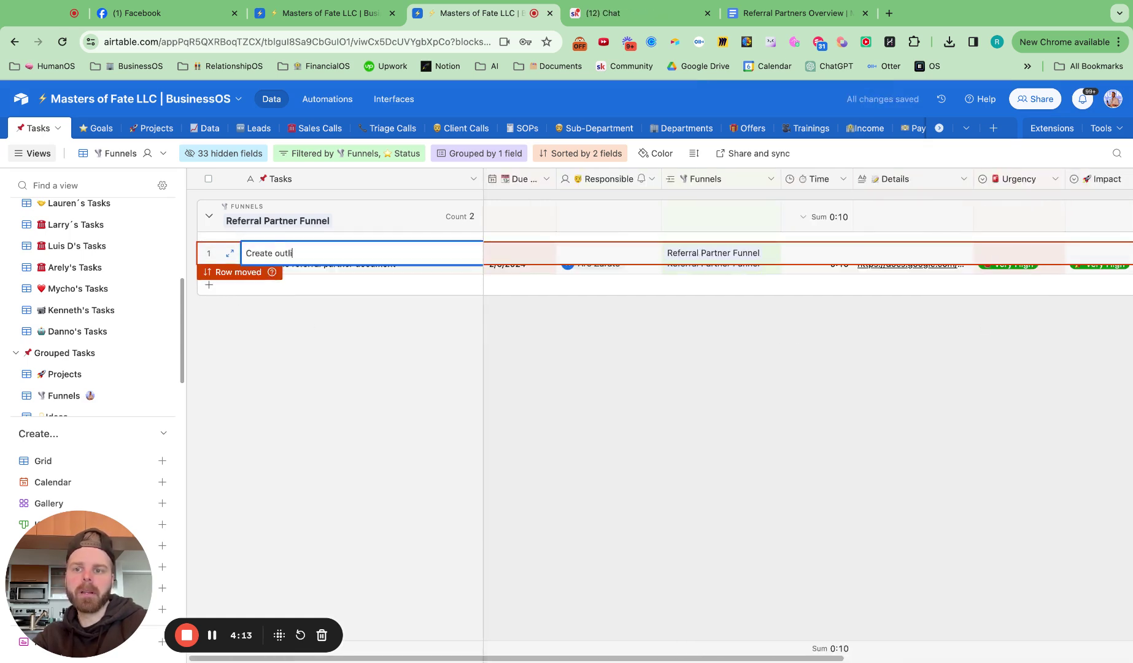
{"action": "type", "text": "utline for refer"}
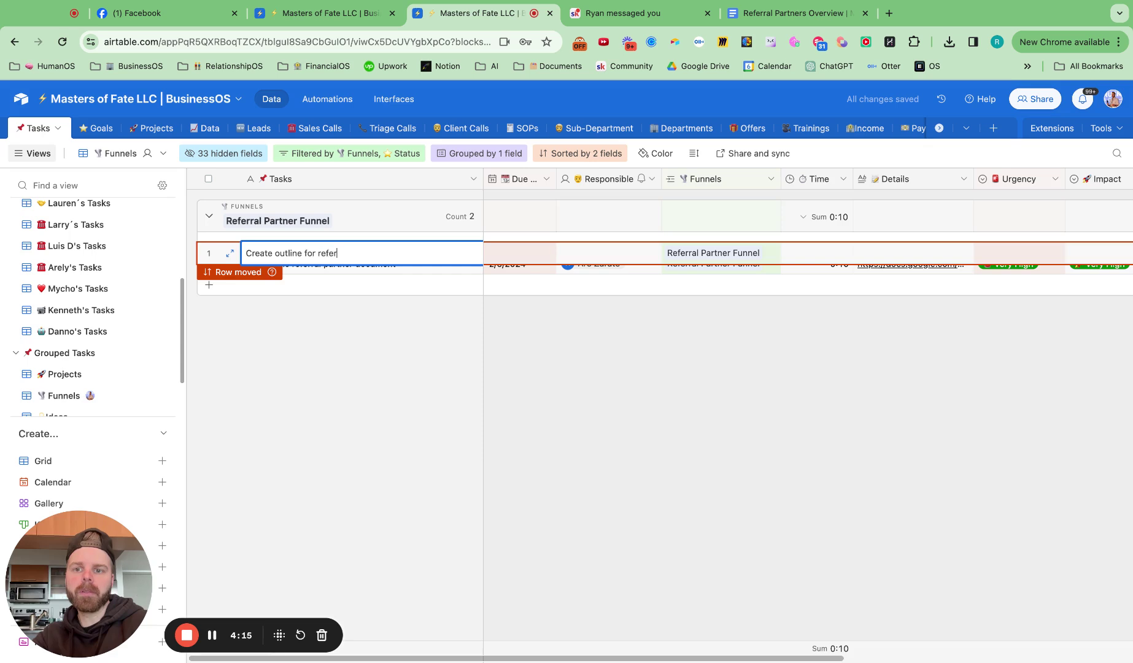
{"action": "type", "text": "ral"}
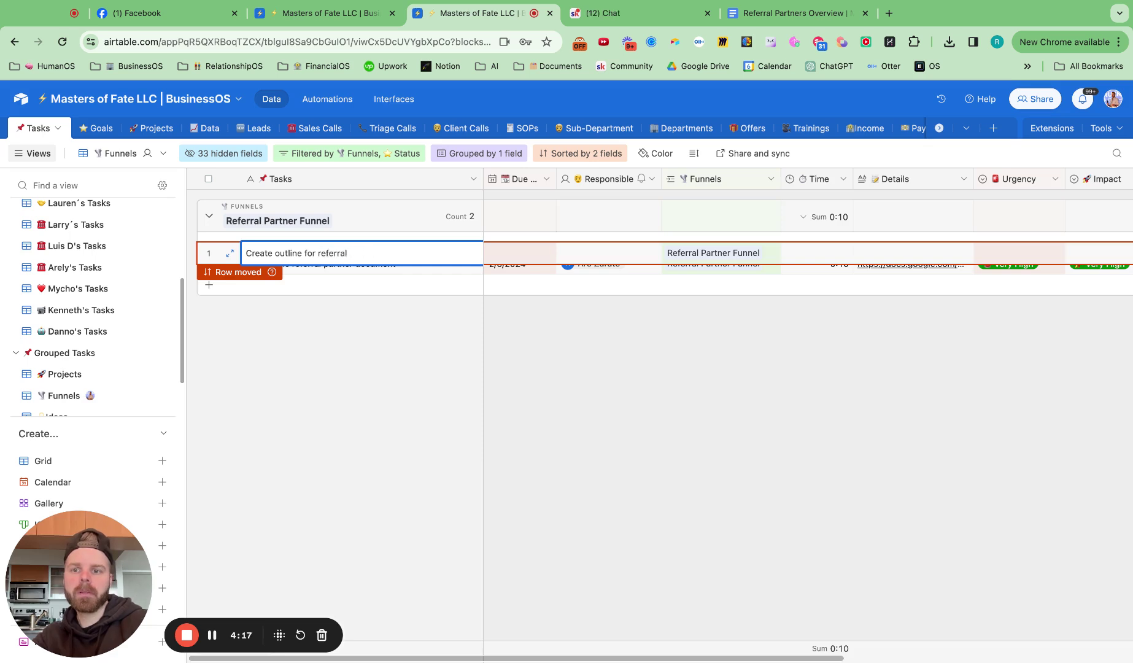
{"action": "type", "text": " Partner funnel"}
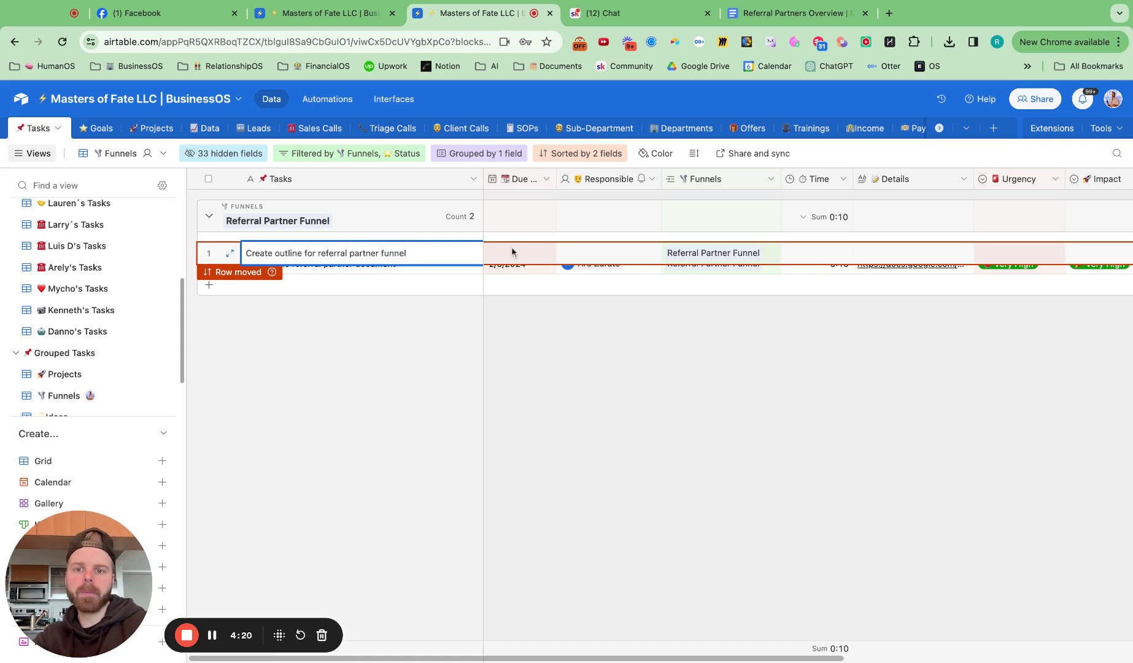
{"action": "double_click", "coordinate": [513, 254]}
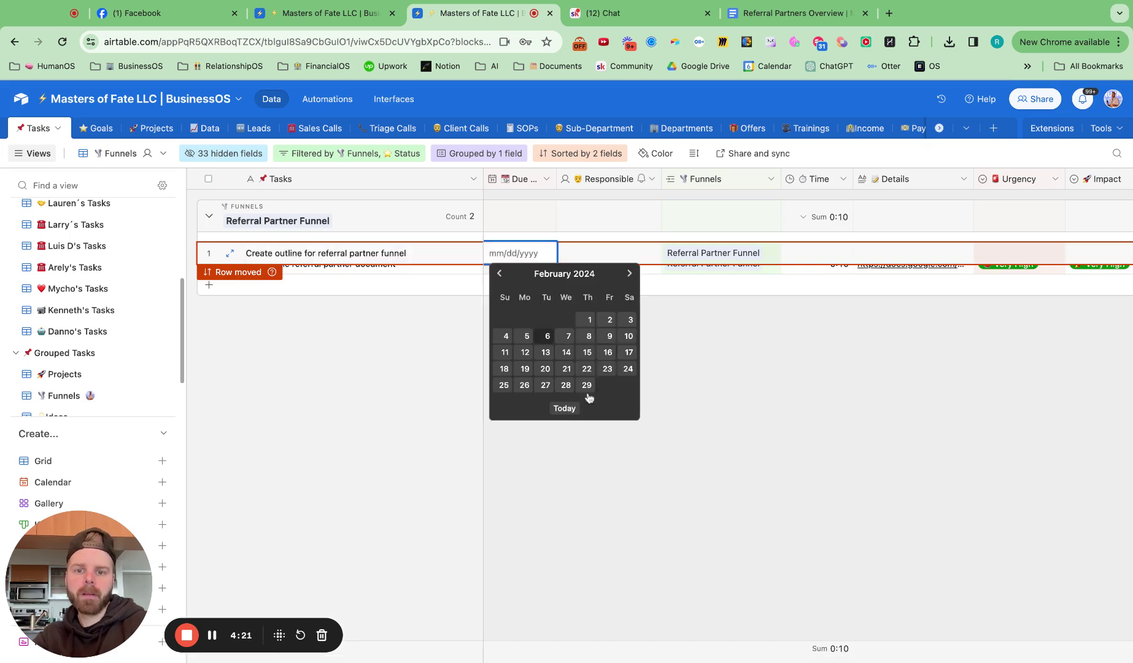
{"action": "left_click", "coordinate": [568, 337]}
Assign the outline task to the same teammate with a 45-minute time estimate.
{"action": "left_click", "coordinate": [598, 262]}
{"action": "left_click", "coordinate": [599, 263]}
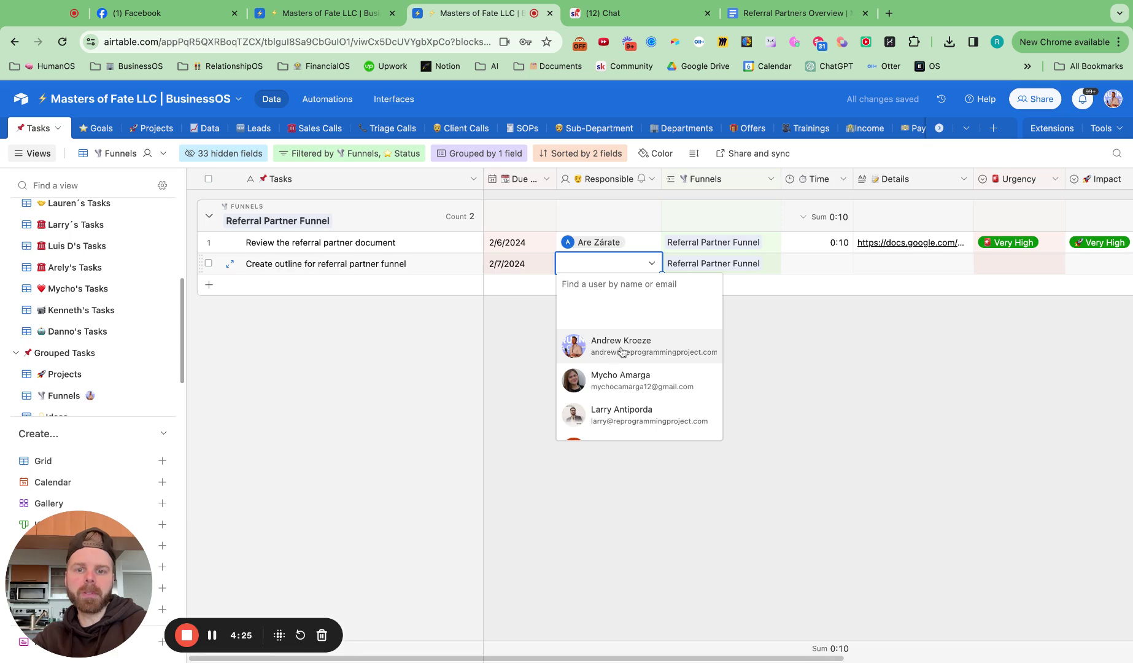
{"action": "type", "text": "are"}
{"action": "left_click", "coordinate": [633, 319]}
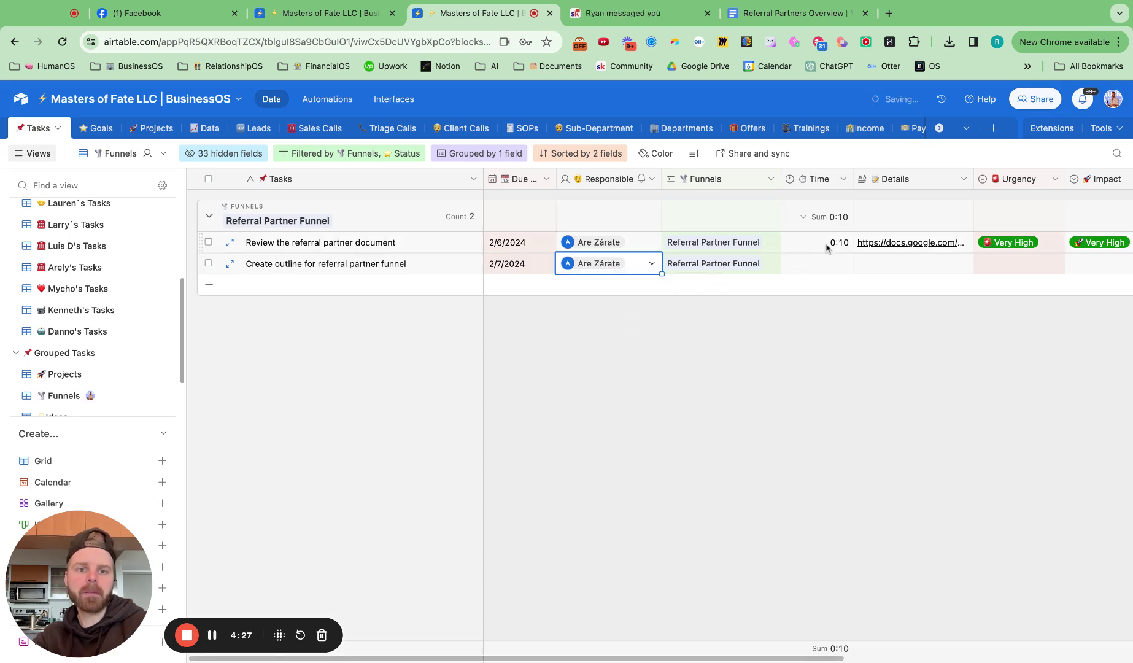
{"action": "left_click", "coordinate": [826, 264]}
{"action": "type", "text": "45"}
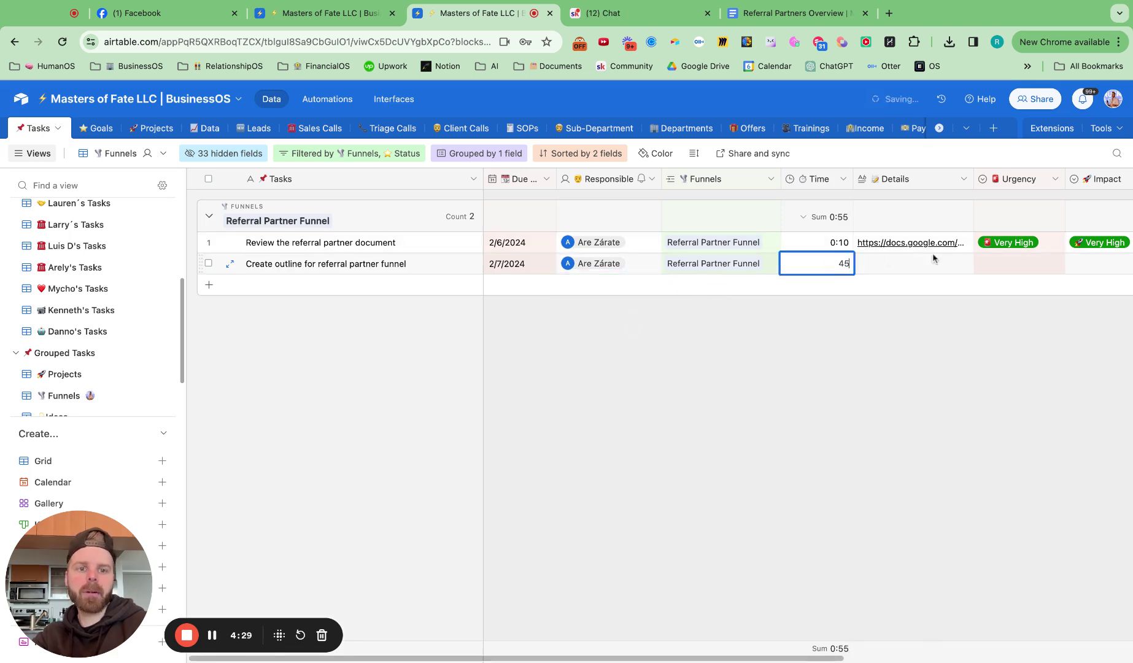
{"action": "left_click", "coordinate": [933, 263]}
{"action": "left_click", "coordinate": [933, 262]}
{"action": "left_click", "coordinate": [1014, 263]}
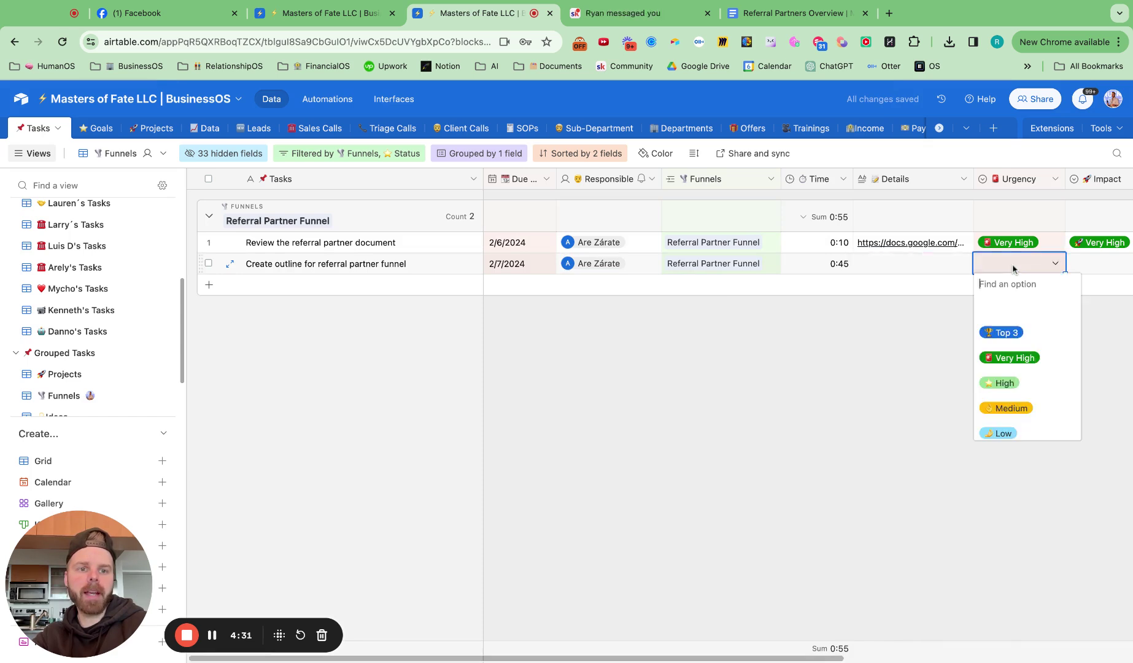
Set the outline task's Urgency and Impact to Very High.
{"action": "left_click", "coordinate": [1014, 357]}
{"action": "left_click", "coordinate": [1090, 269]}
{"action": "left_click", "coordinate": [1090, 269]}
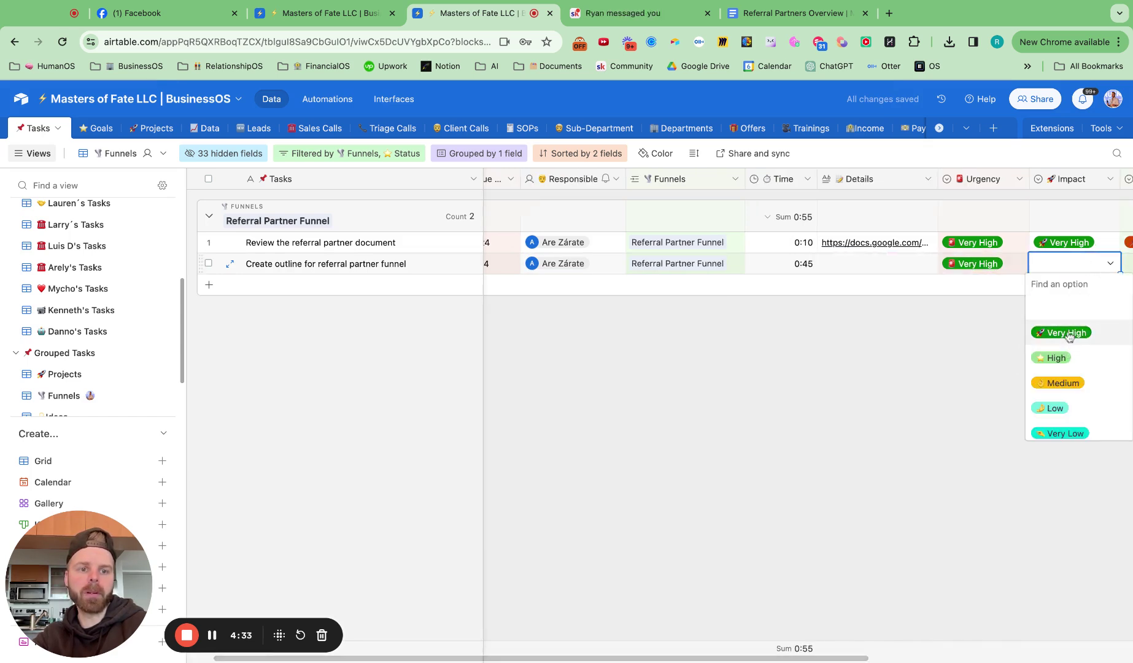
{"action": "left_click", "coordinate": [1068, 332]}
Change the Tasks table's Funnels view from Personal to Collaborative and look across the grid.
{"action": "left_click", "coordinate": [132, 155]}
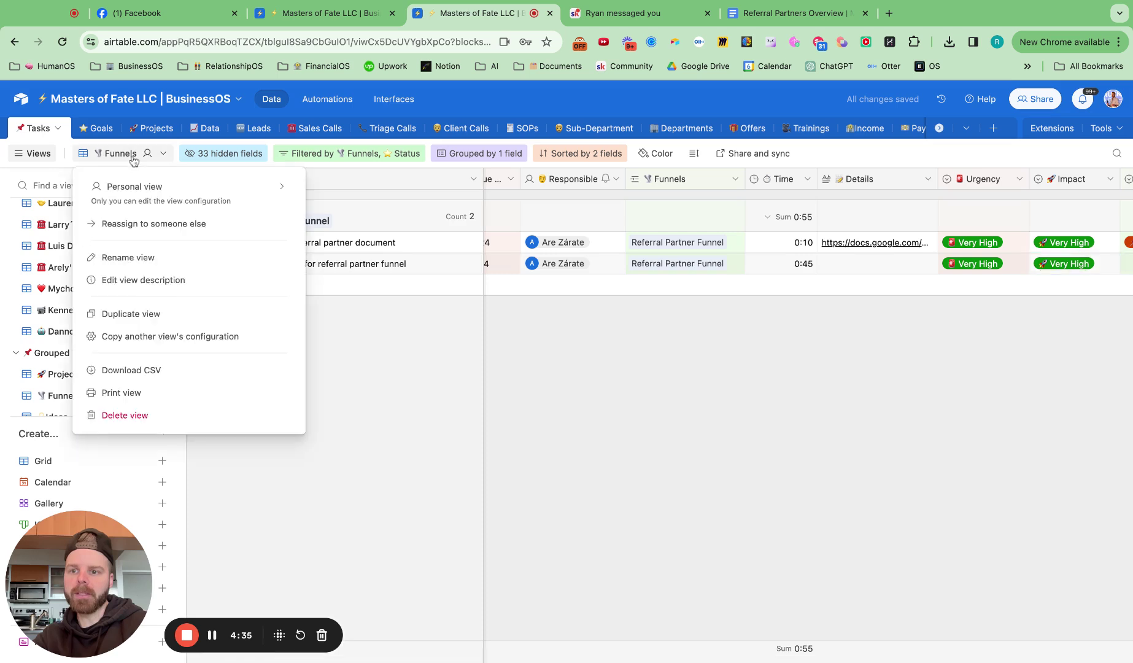
{"action": "mouse_move", "coordinate": [190, 188]}
{"action": "left_click", "coordinate": [341, 194]}
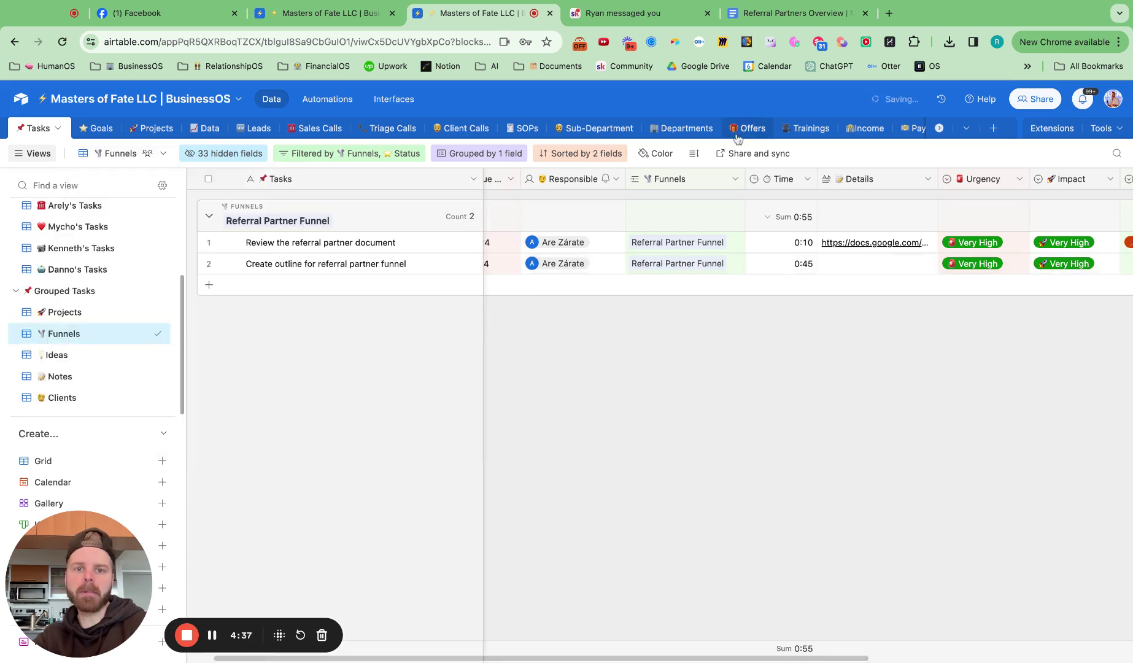
{"action": "scroll", "coordinate": [738, 139], "scroll_direction": "right", "scroll_amount": 10}
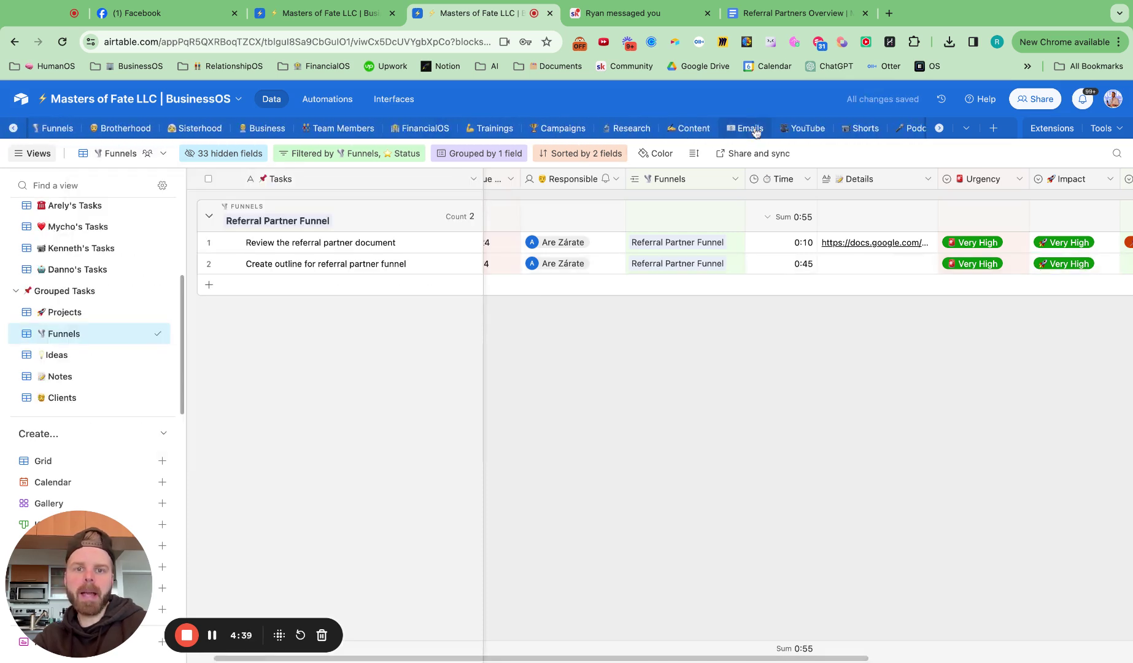
{"action": "scroll", "coordinate": [755, 131], "scroll_direction": "right", "scroll_amount": 8}
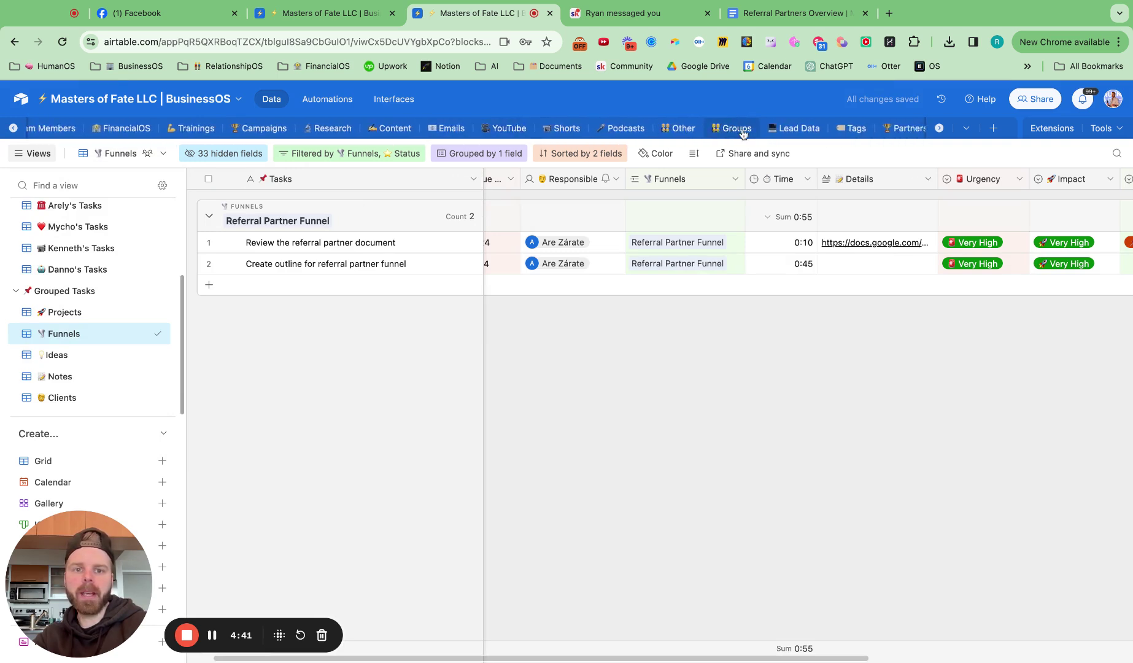
{"action": "scroll", "coordinate": [743, 134], "scroll_direction": "left", "scroll_amount": 15}
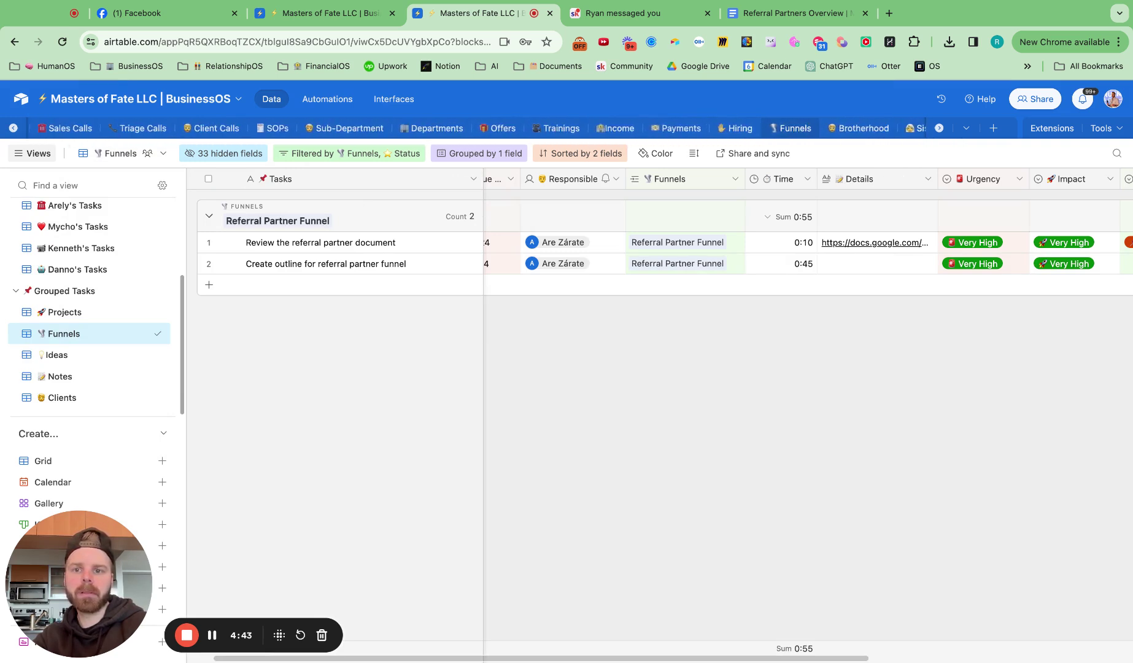
{"action": "scroll", "coordinate": [491, 128], "scroll_direction": "left", "scroll_amount": 5}
{"action": "scroll", "coordinate": [491, 128], "scroll_direction": "right", "scroll_amount": 3}
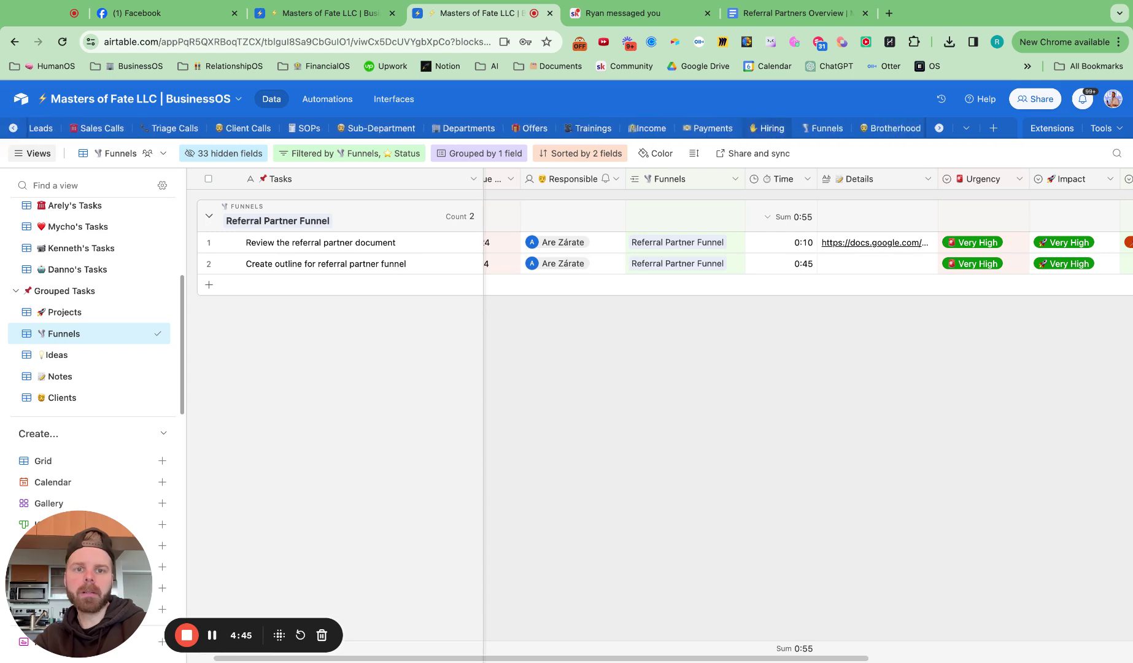
{"action": "scroll", "coordinate": [644, 127], "scroll_direction": "right", "scroll_amount": 3}
In the Funnels table, insert a new field right of Tasks named '📌 # of Tasks'.
{"action": "left_click", "coordinate": [647, 128]}
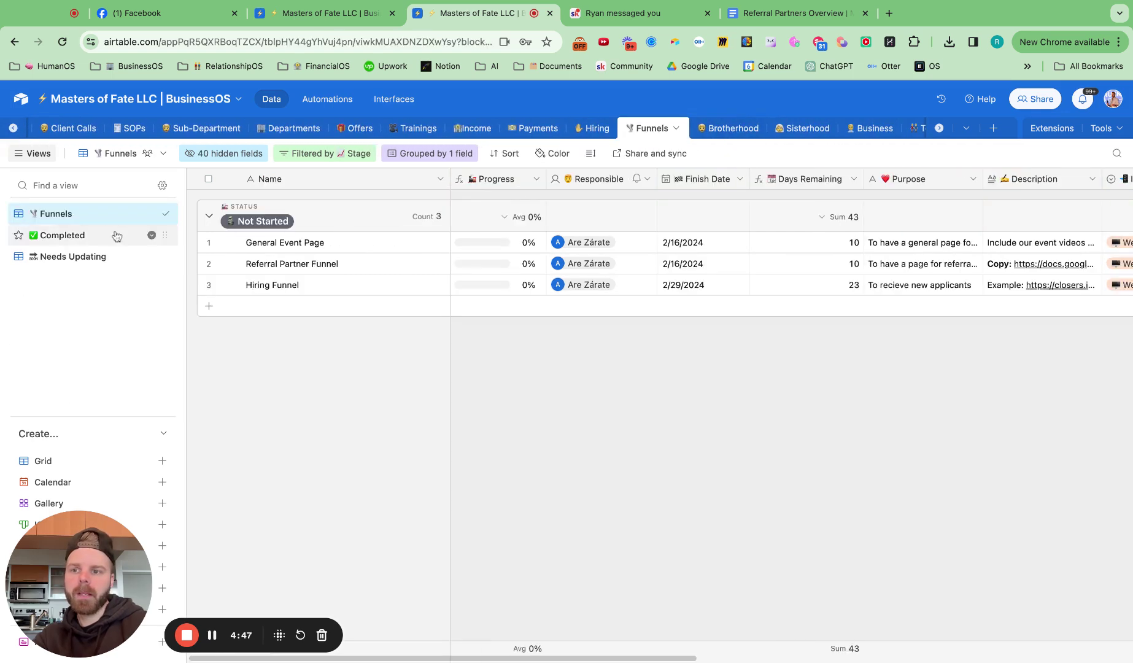
{"action": "scroll", "coordinate": [675, 374], "scroll_direction": "right", "scroll_amount": 10}
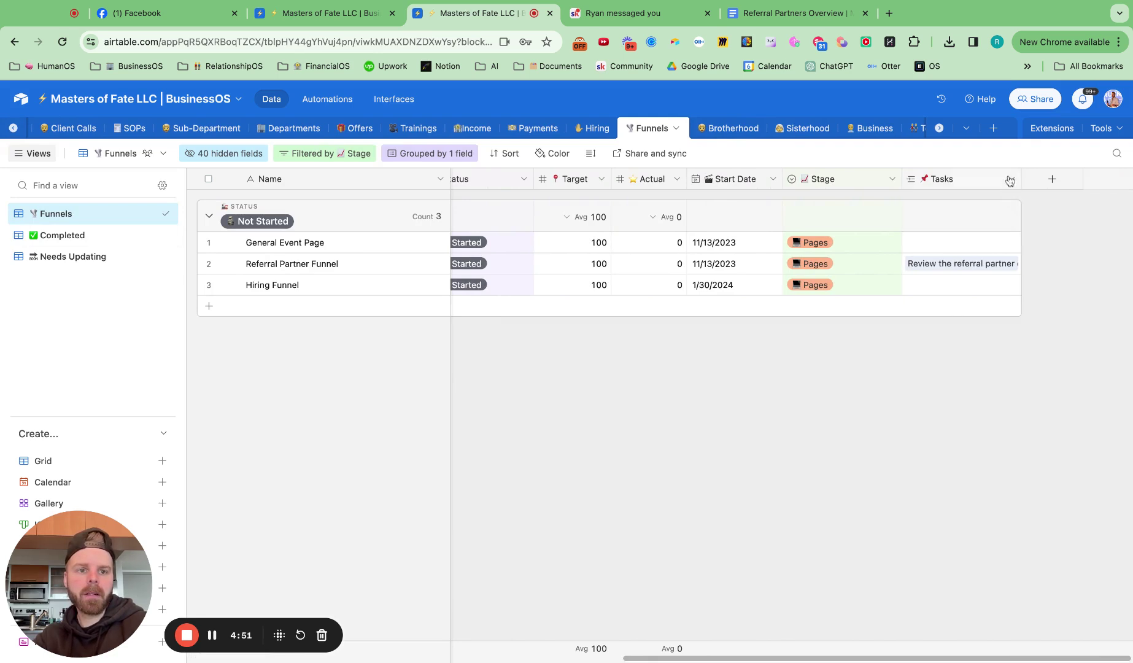
{"action": "left_click", "coordinate": [1010, 180]}
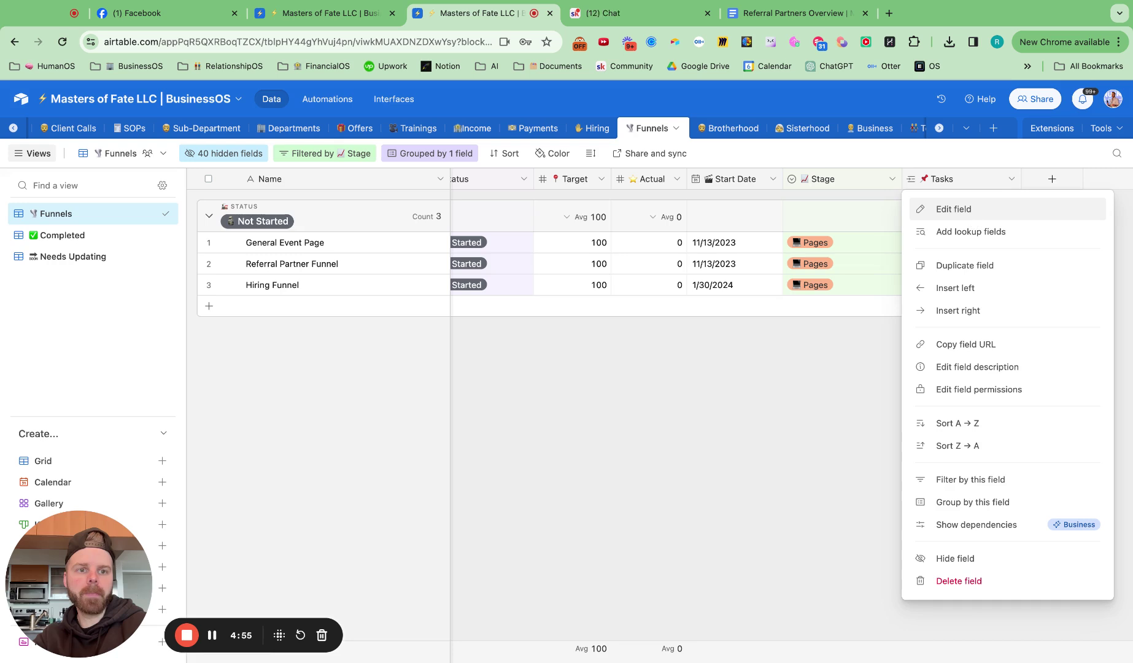
{"action": "left_click", "coordinate": [1053, 181]}
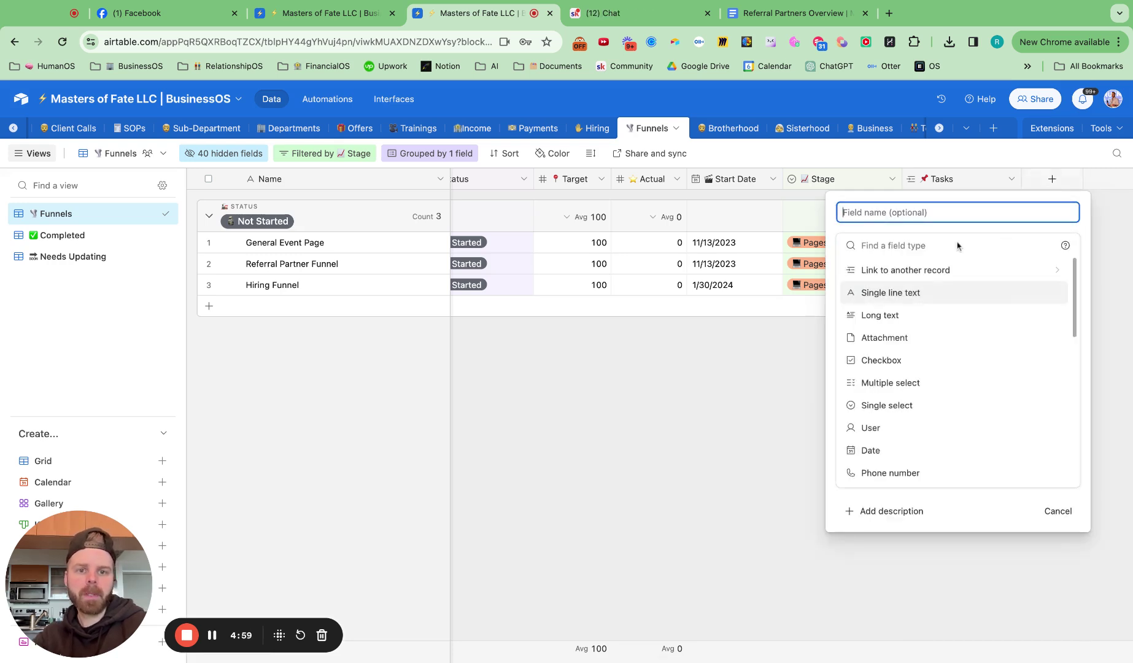
{"action": "type", "text": "📌"}
{"action": "type", "text": "#"}
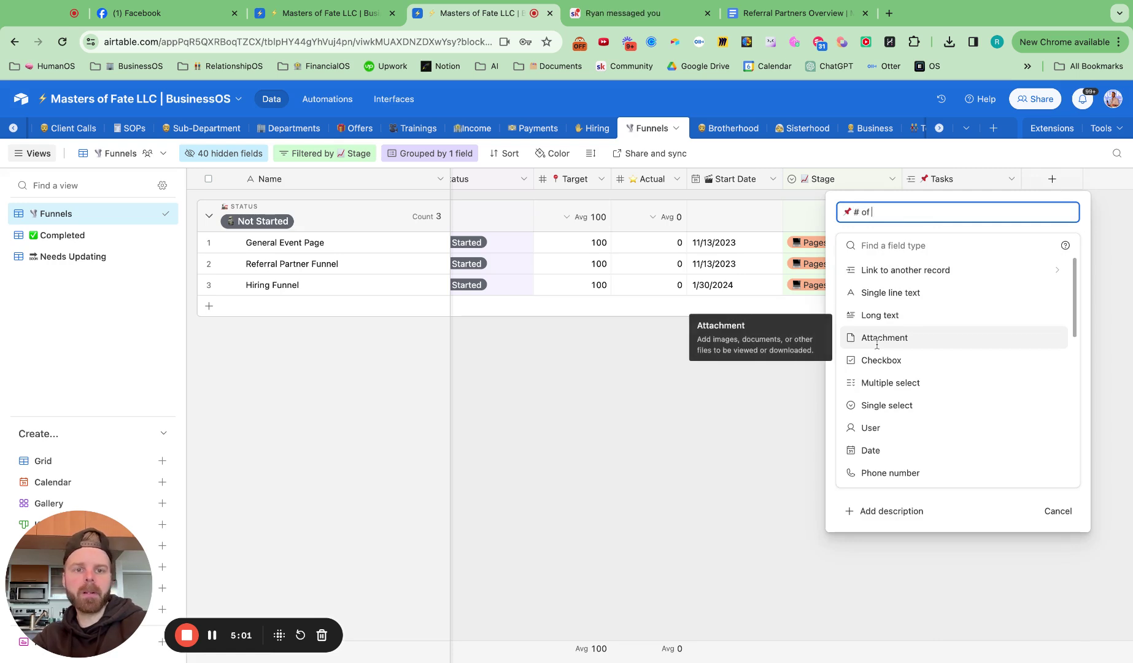
{"action": "type", "text": " of Tasks"}
Make it a Count field of the linked Tasks records, create it, and narrow its column.
{"action": "left_click", "coordinate": [886, 247]}
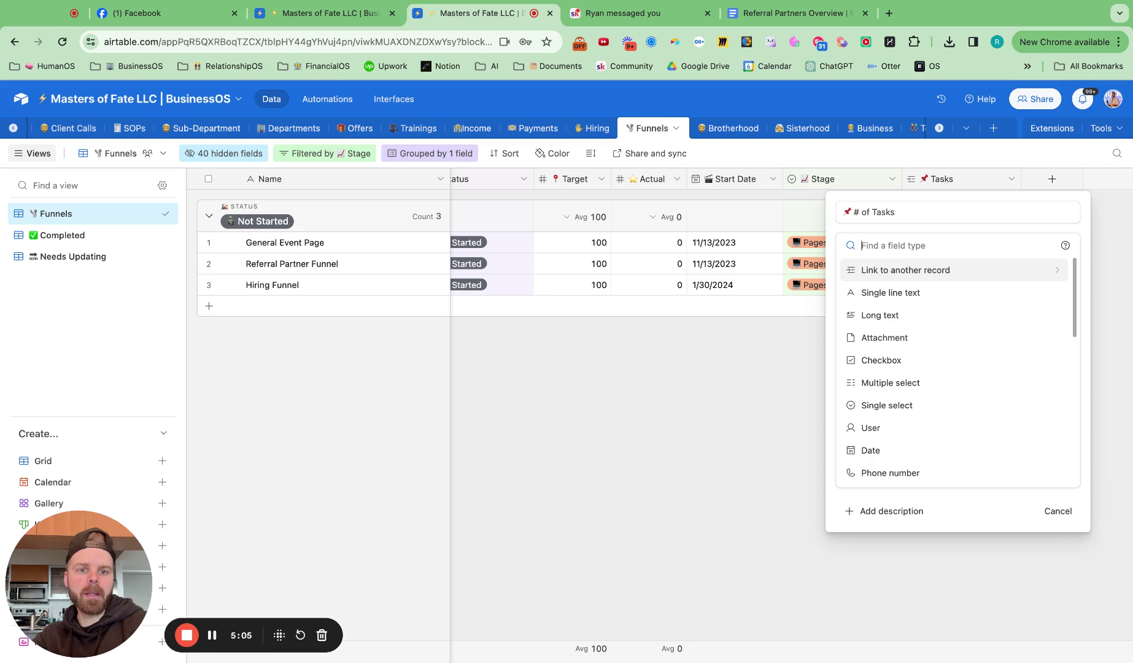
{"action": "type", "text": "coun"}
{"action": "left_click", "coordinate": [872, 270]}
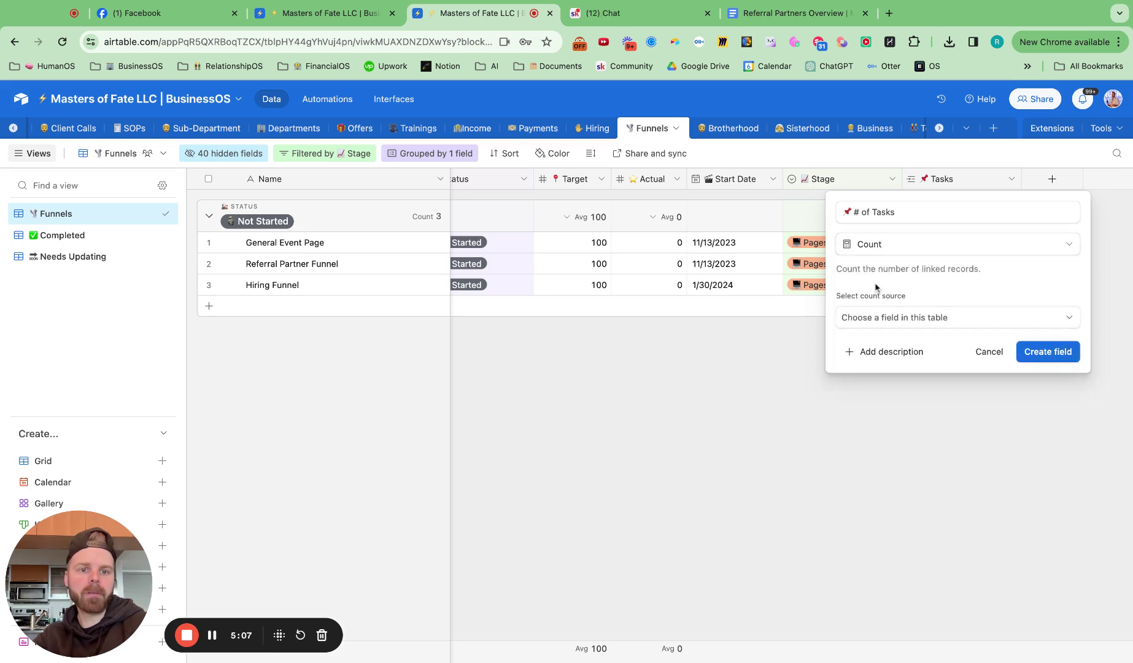
{"action": "left_click", "coordinate": [880, 319]}
{"action": "left_click", "coordinate": [884, 420]}
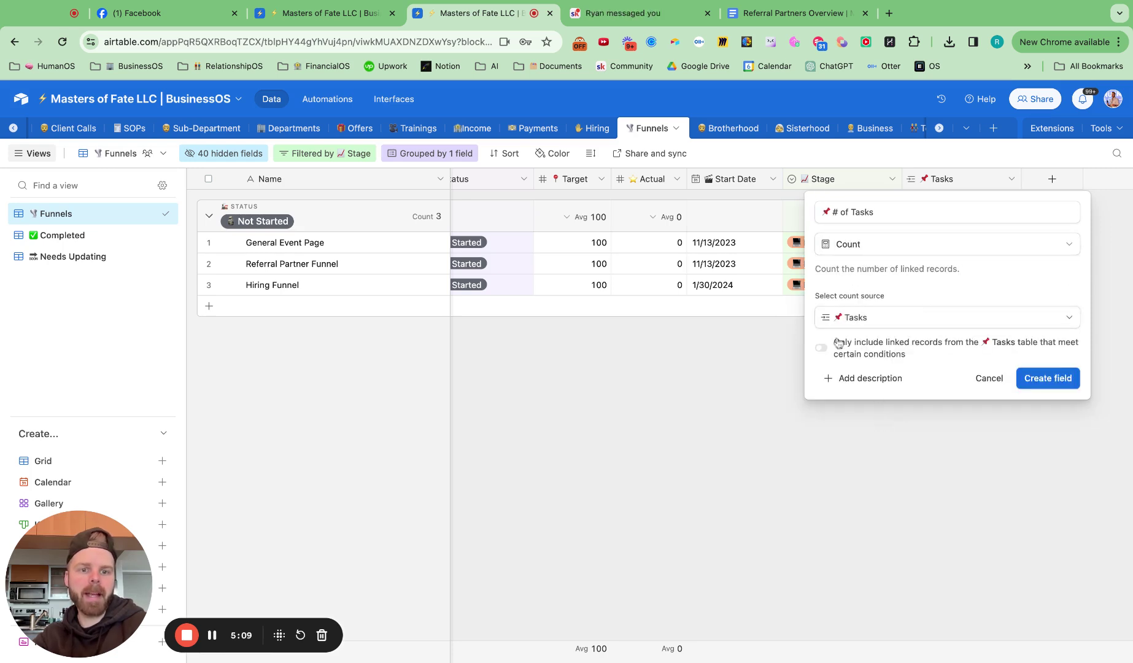
{"action": "left_click", "coordinate": [1061, 381]}
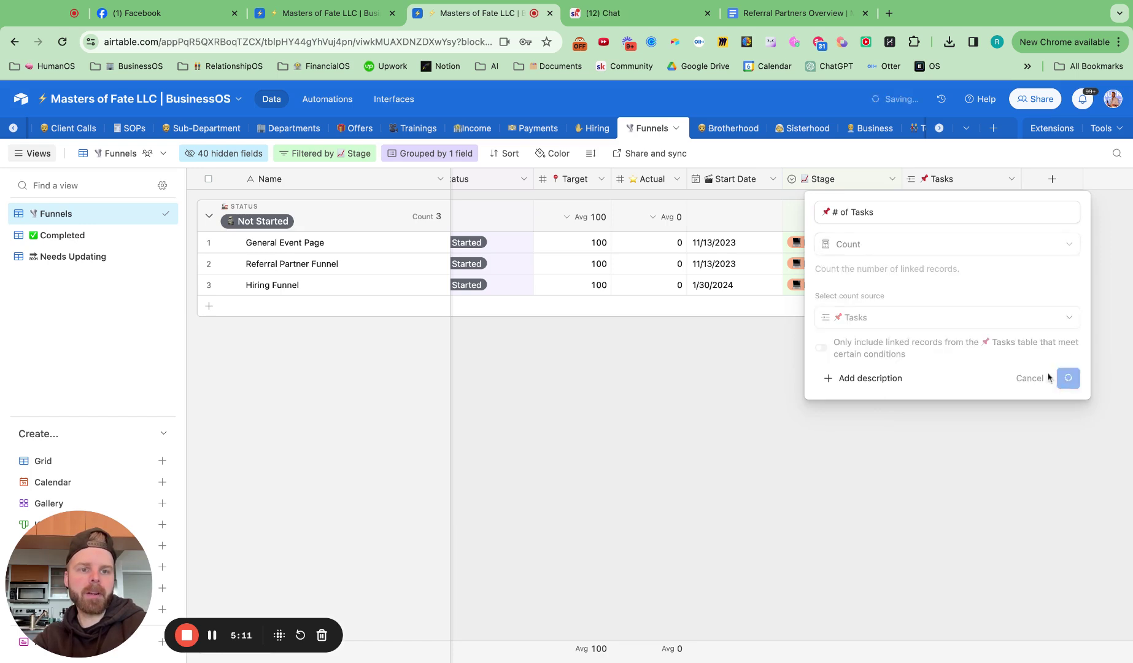
{"action": "left_click_drag", "start_coordinate": [1019, 177], "coordinate": [1016, 177]}
Duplicate the # of Tasks field and rename the copy '✅ Completed Tasks'.
{"action": "left_click", "coordinate": [1013, 183]}
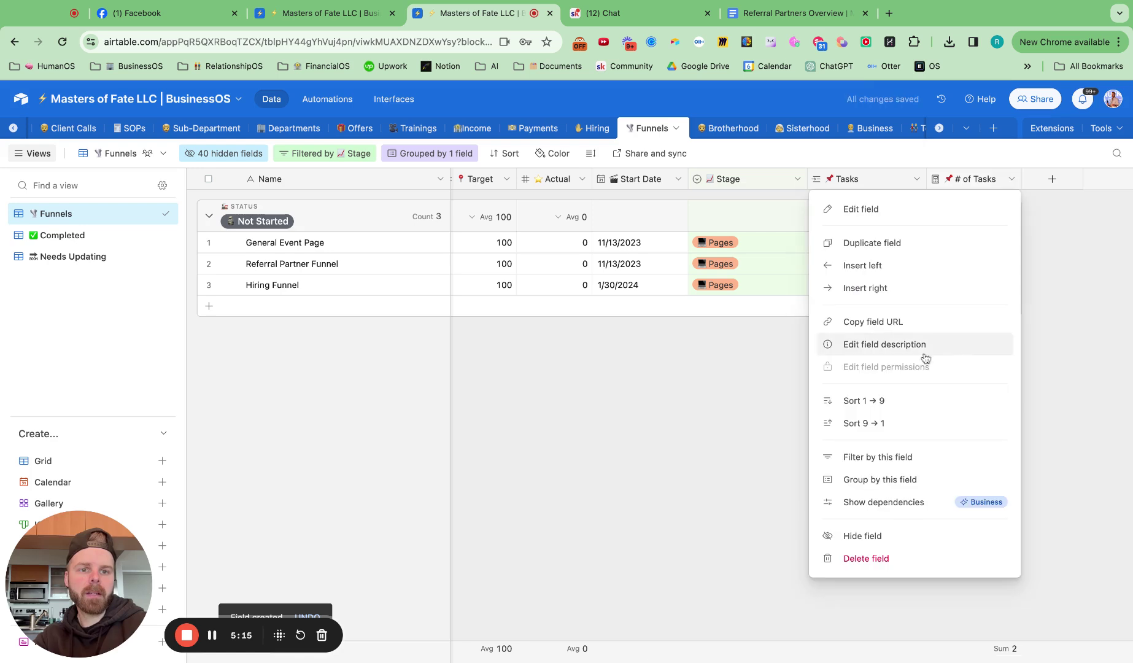
{"action": "left_click", "coordinate": [911, 249]}
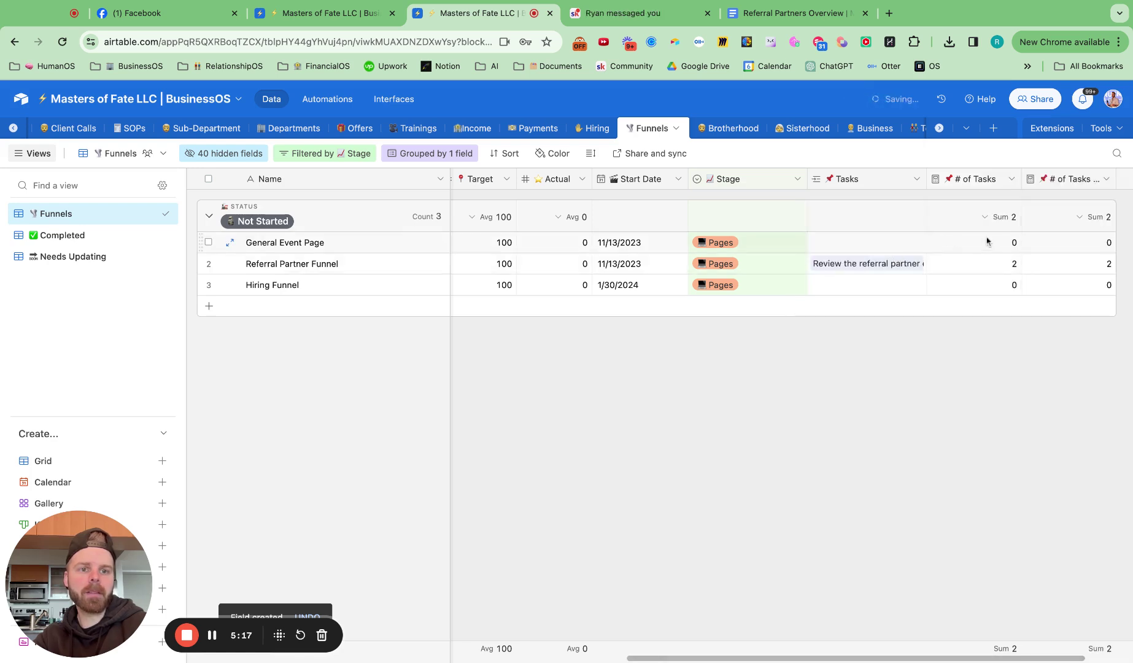
{"action": "left_click", "coordinate": [1085, 179]}
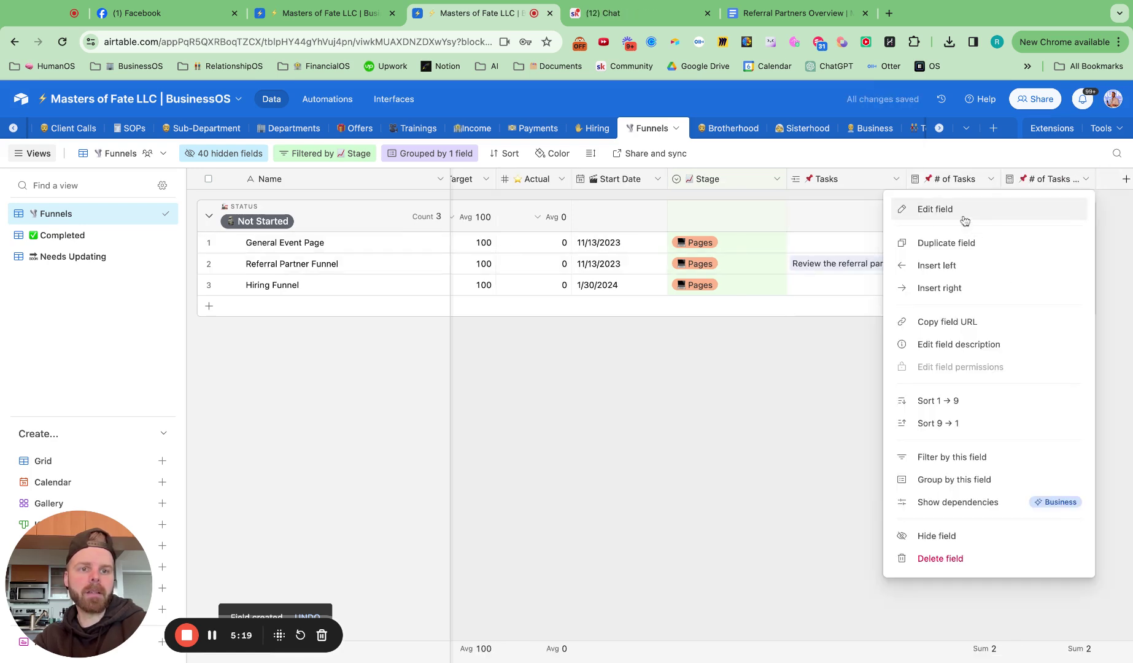
{"action": "left_click", "coordinate": [965, 218]}
{"action": "triple_click", "coordinate": [660, 216]}
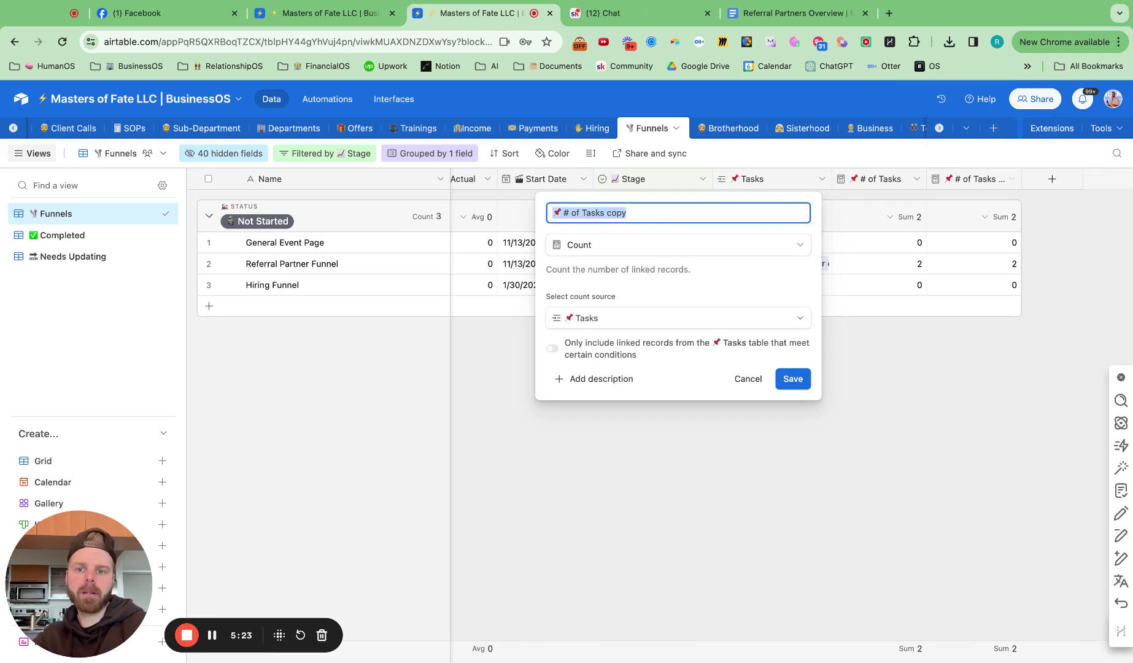
{"action": "type", "text": "✅"}
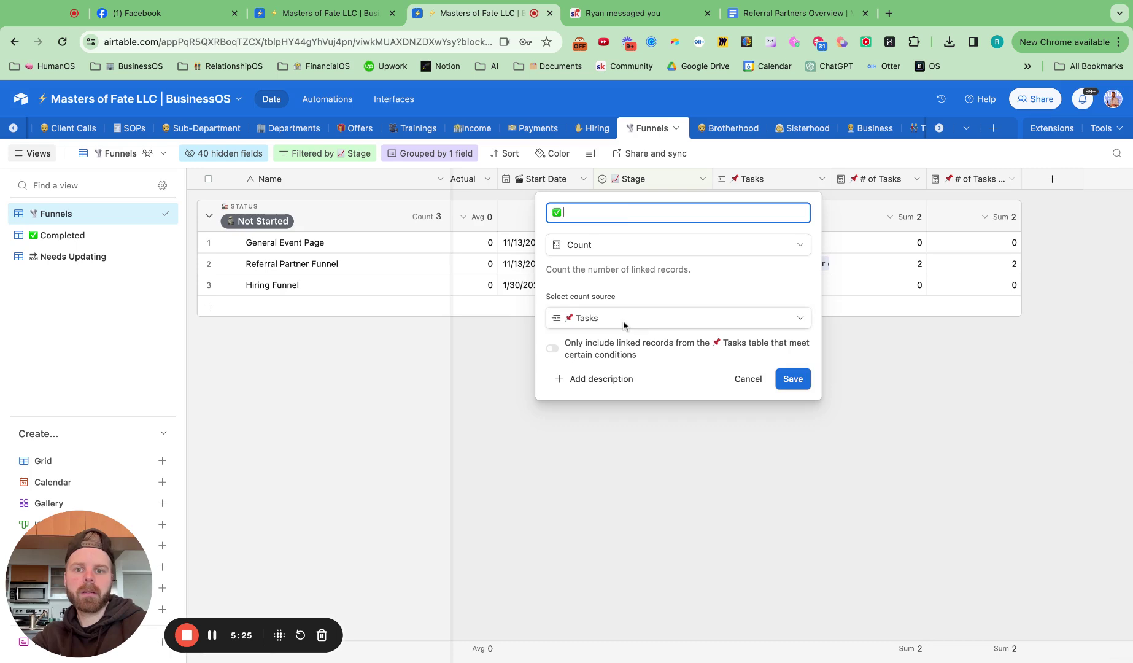
{"action": "type", "text": "Completed Tasks"}
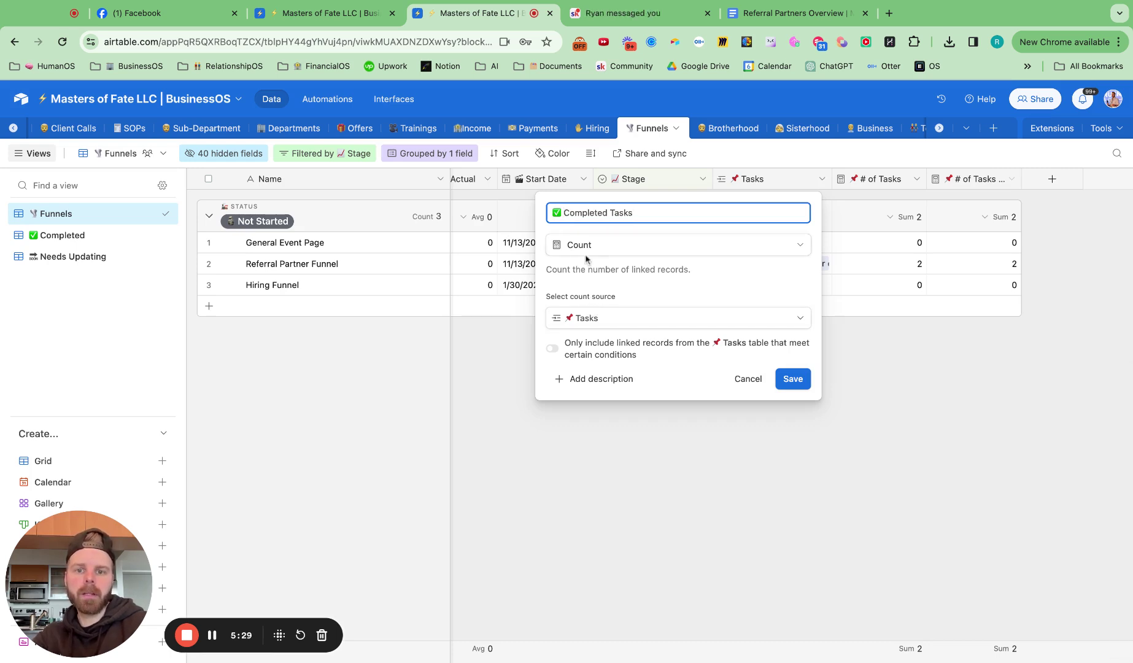
Count only linked tasks where Status is Complete, and save the field.
{"action": "left_click", "coordinate": [565, 357]}
{"action": "left_click", "coordinate": [643, 370]}
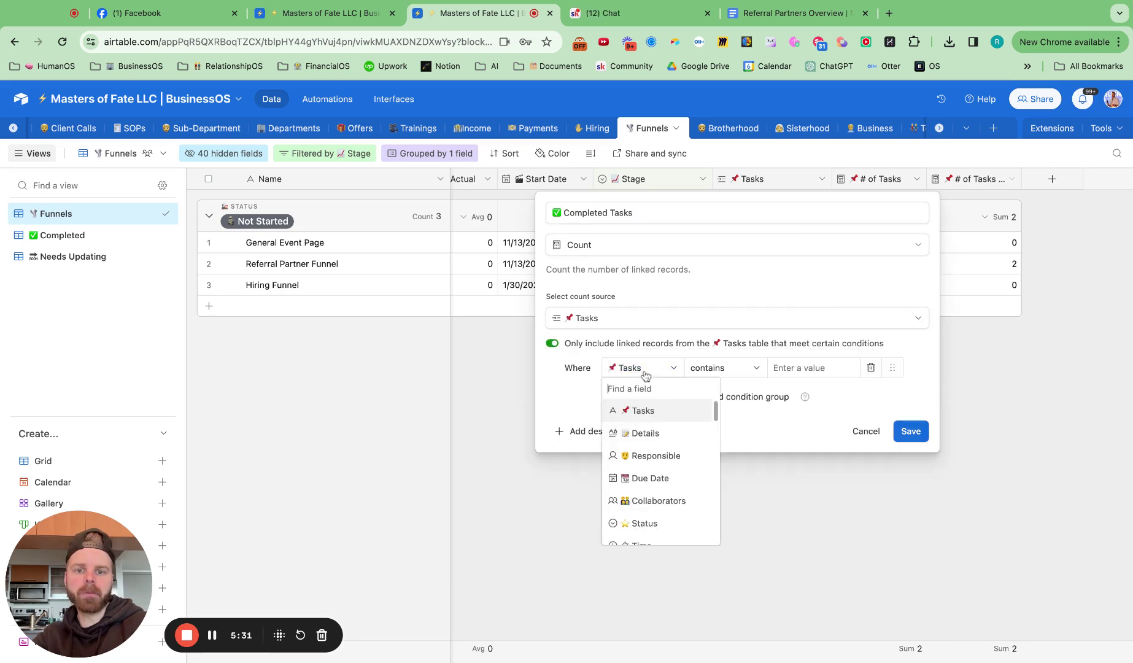
{"action": "type", "text": "stat"}
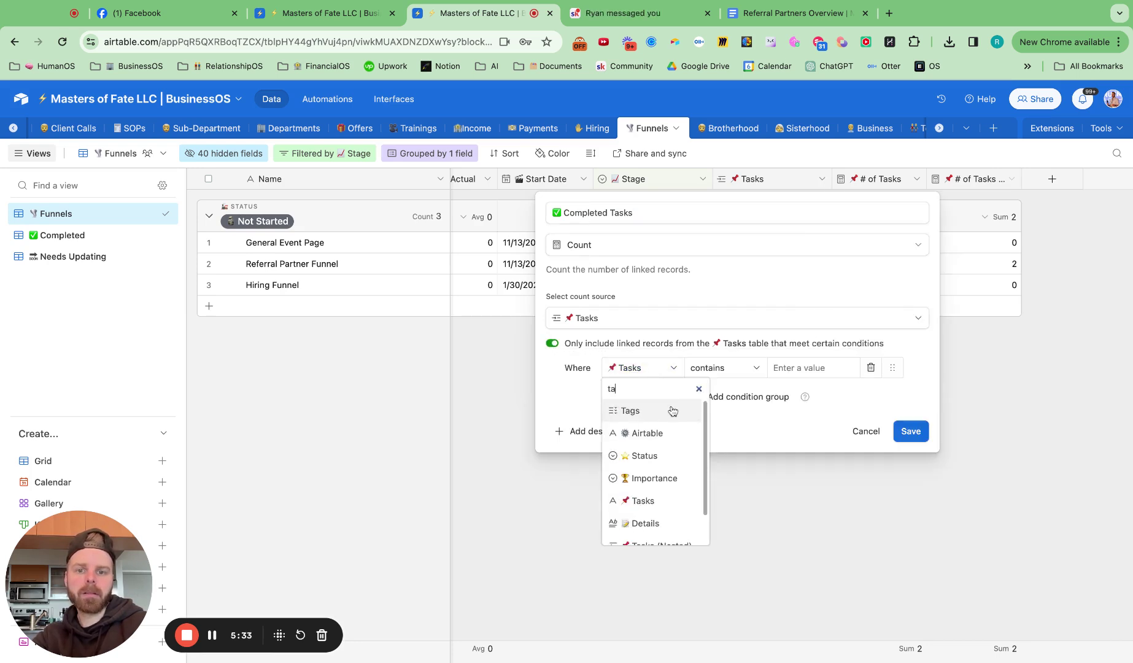
{"action": "left_click", "coordinate": [661, 418]}
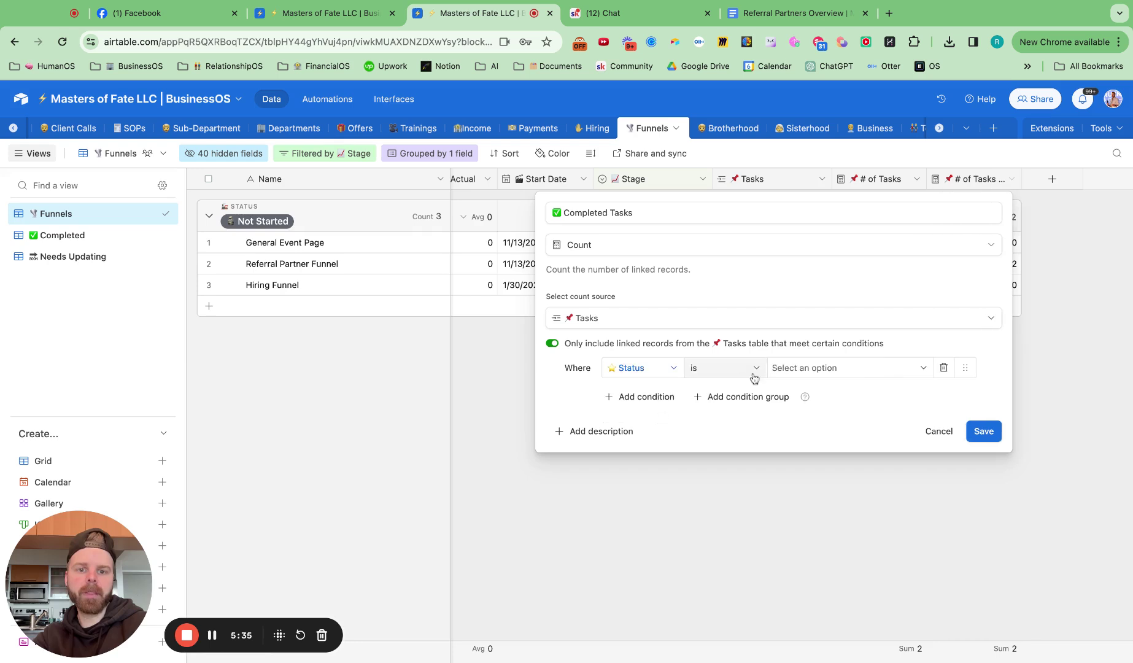
{"action": "left_click", "coordinate": [810, 368]}
{"action": "left_click", "coordinate": [806, 515]}
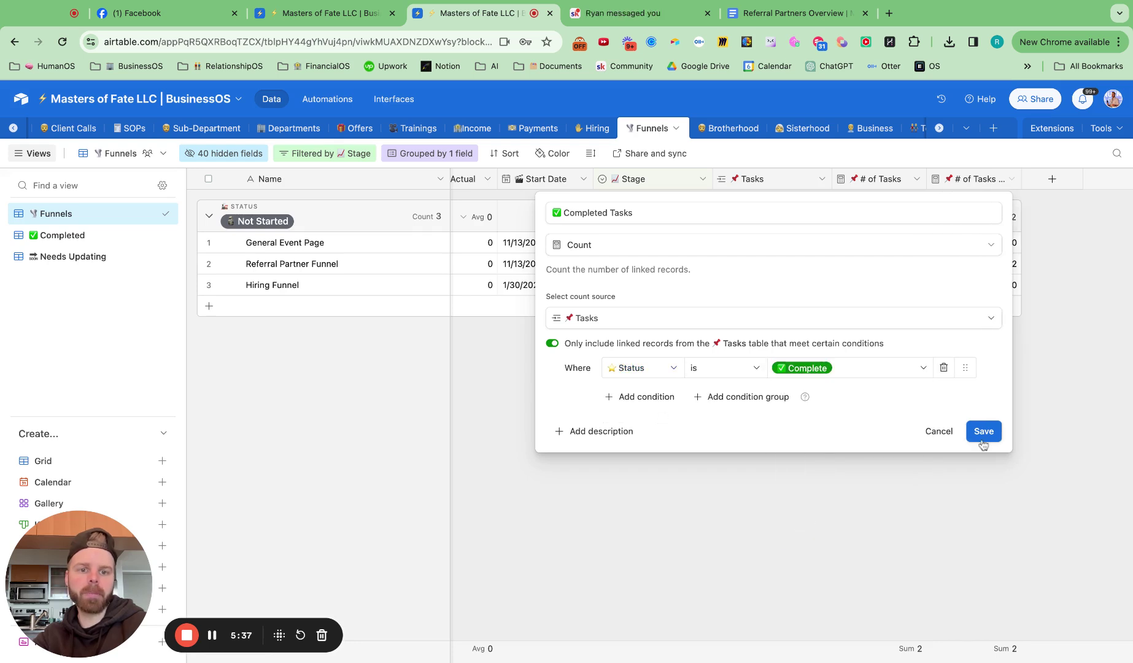
{"action": "left_click", "coordinate": [981, 433]}
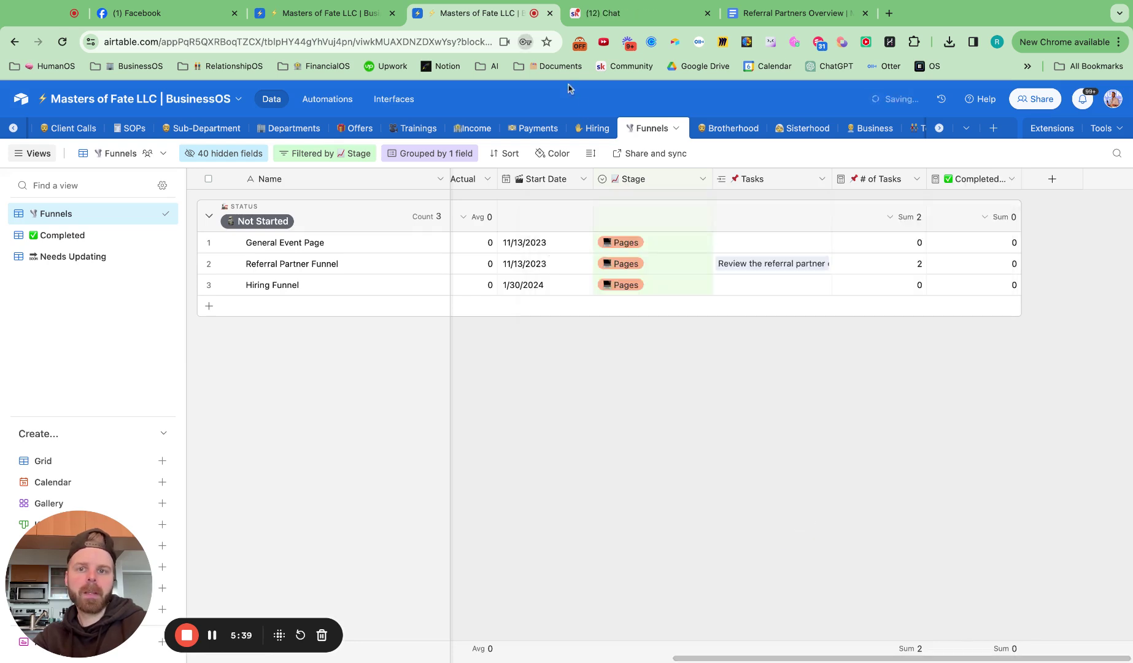
Add a new Formula field named '🚀 Task Progress'.
{"action": "left_click", "coordinate": [1054, 179]}
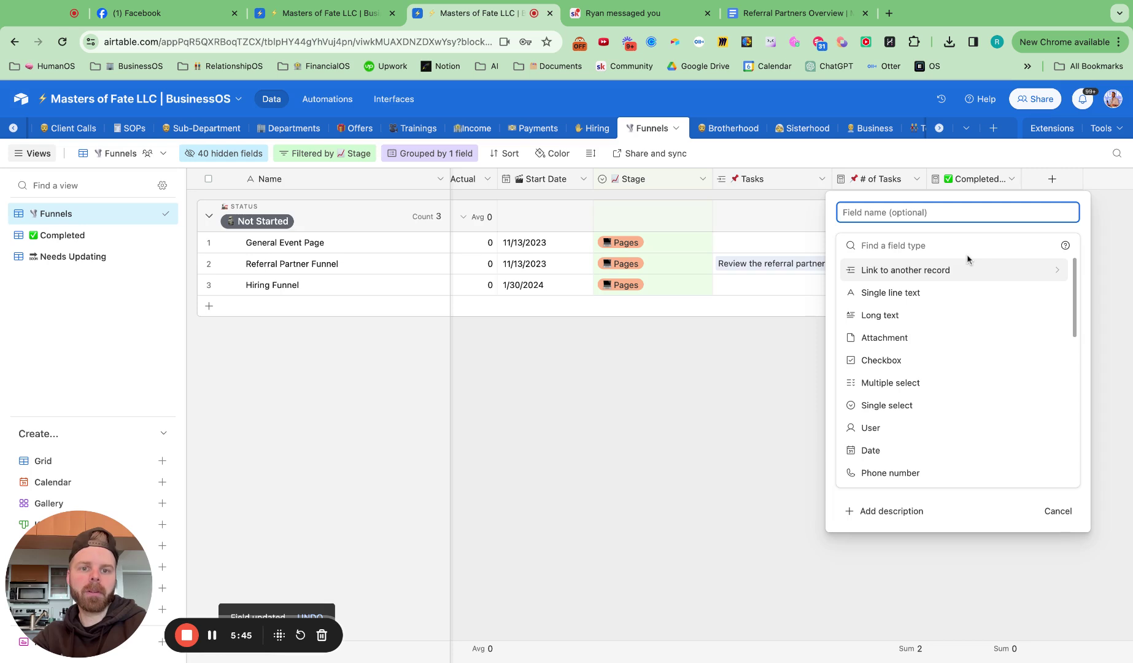
{"action": "type", "text": "🚀"}
{"action": "type", "text": "Task"}
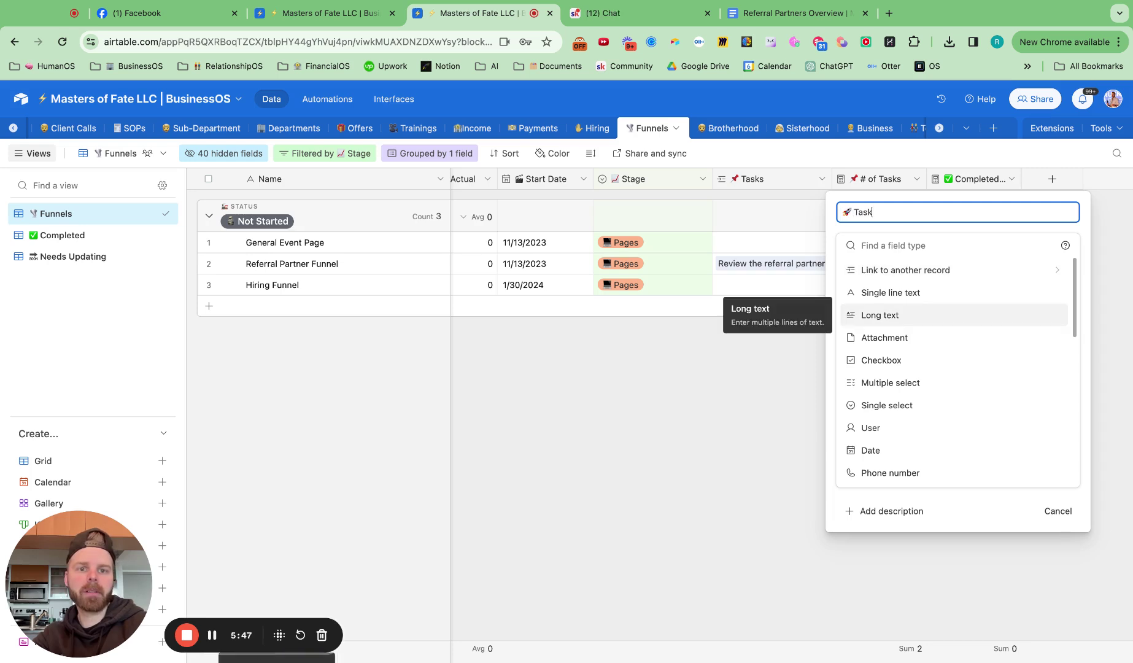
{"action": "type", "text": " Progress"}
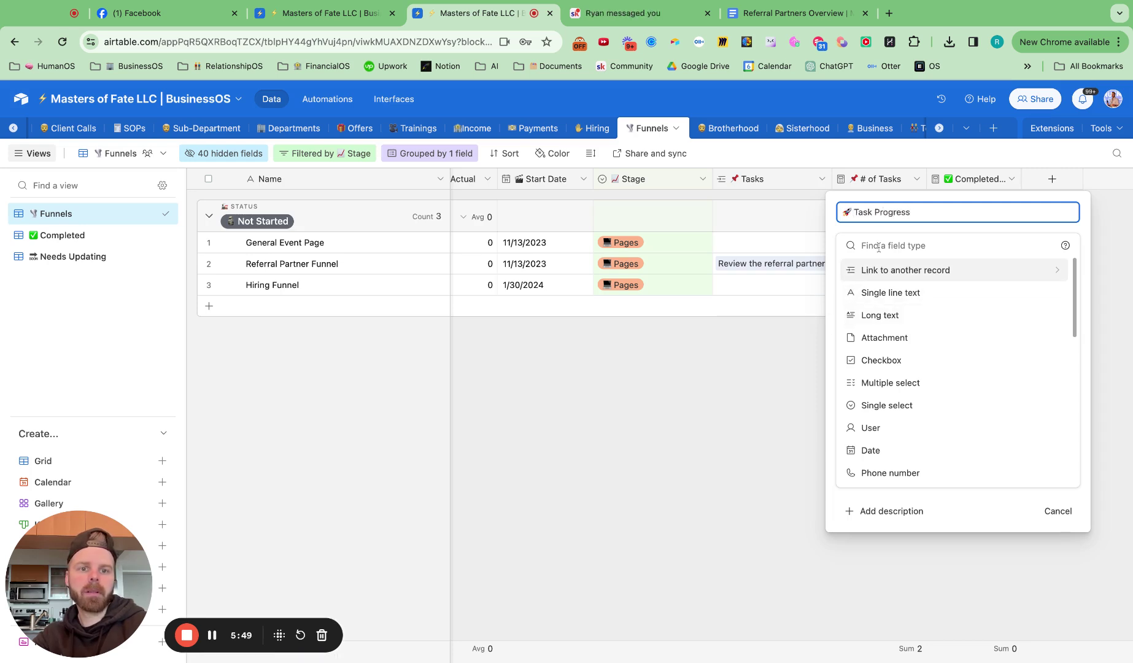
{"action": "left_click", "coordinate": [879, 245]}
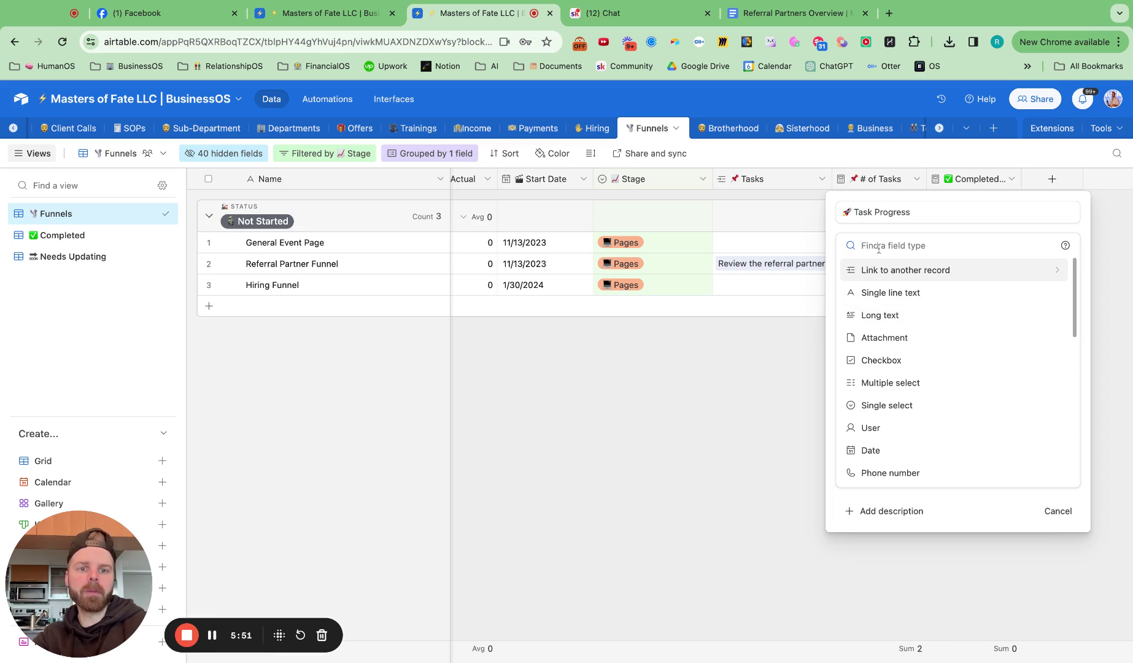
{"action": "type", "text": "f"}
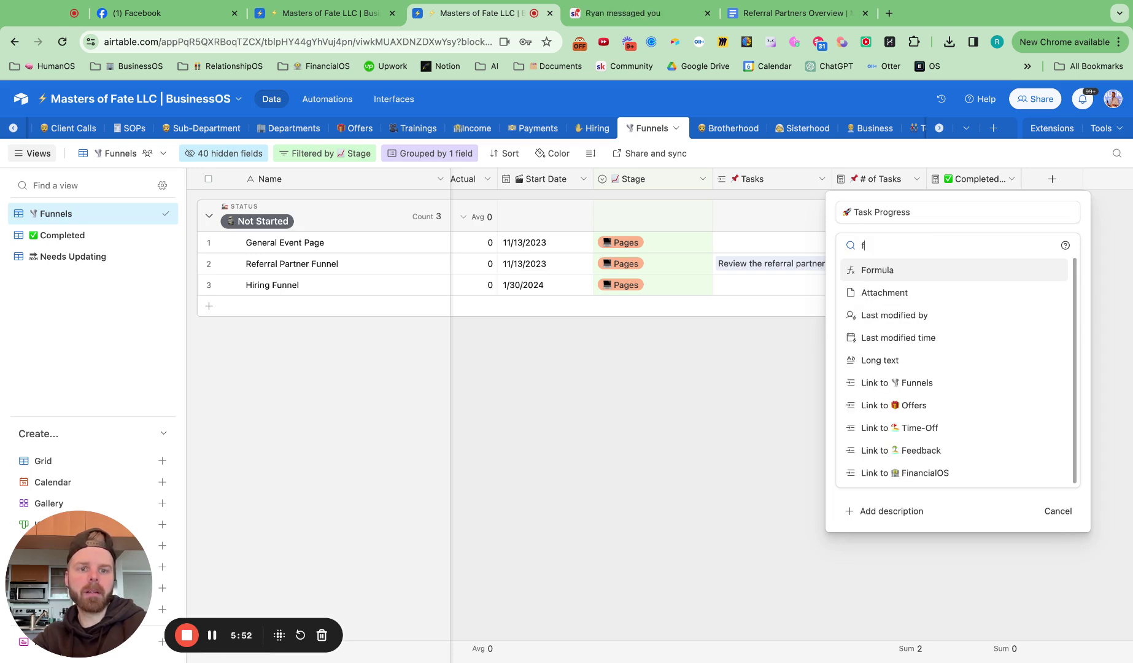
{"action": "left_click", "coordinate": [879, 271]}
Enter the formula {Completed Tasks}/{# of Tasks}.
{"action": "left_click", "coordinate": [859, 324]}
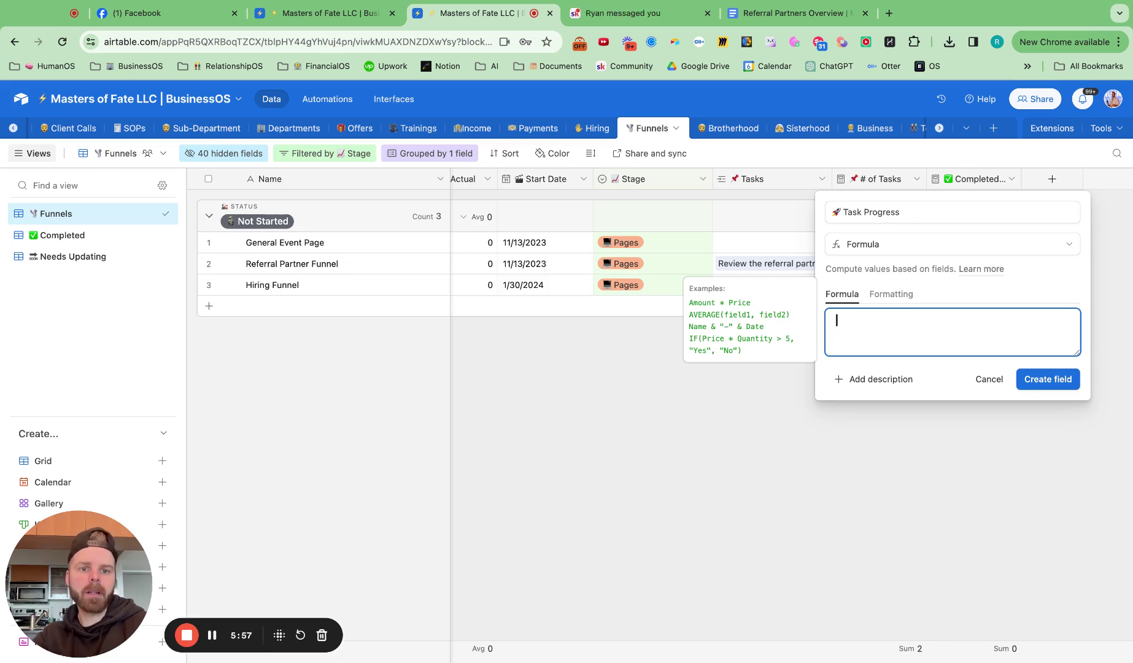
{"action": "type", "text": "complet"}
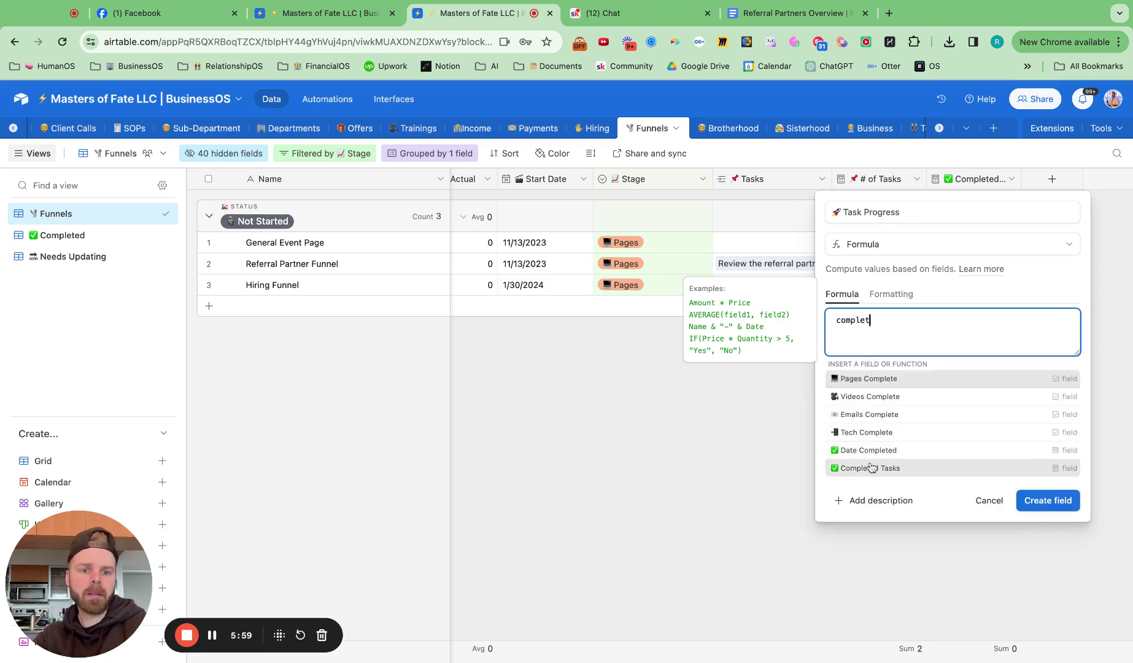
{"action": "left_click", "coordinate": [882, 469]}
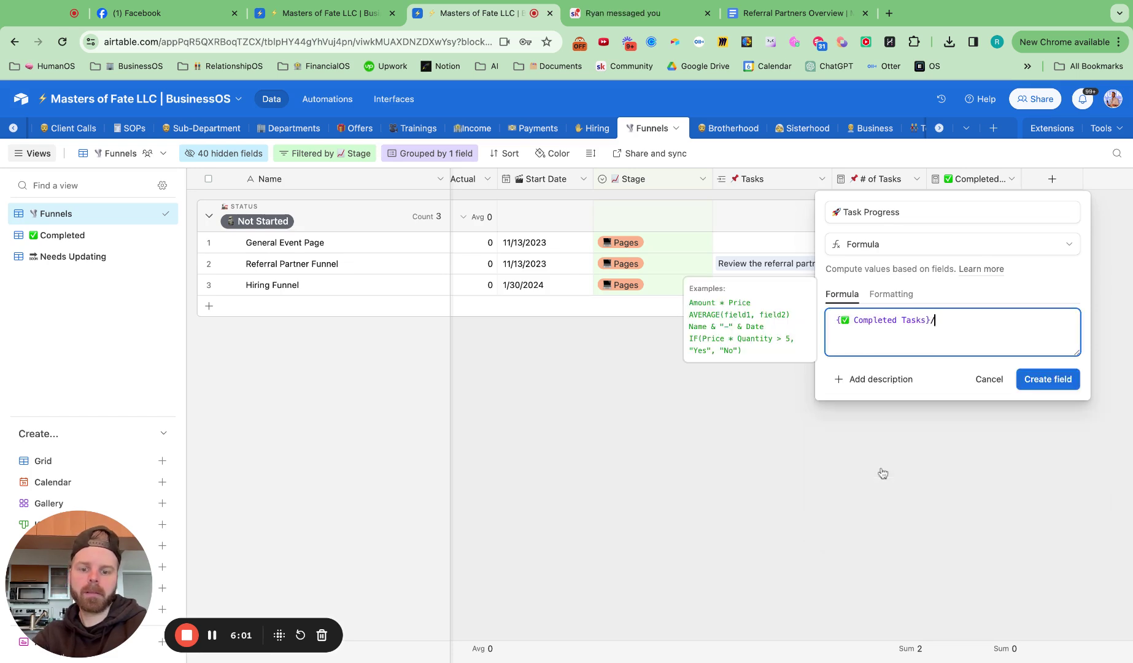
{"action": "type", "text": "/ta"}
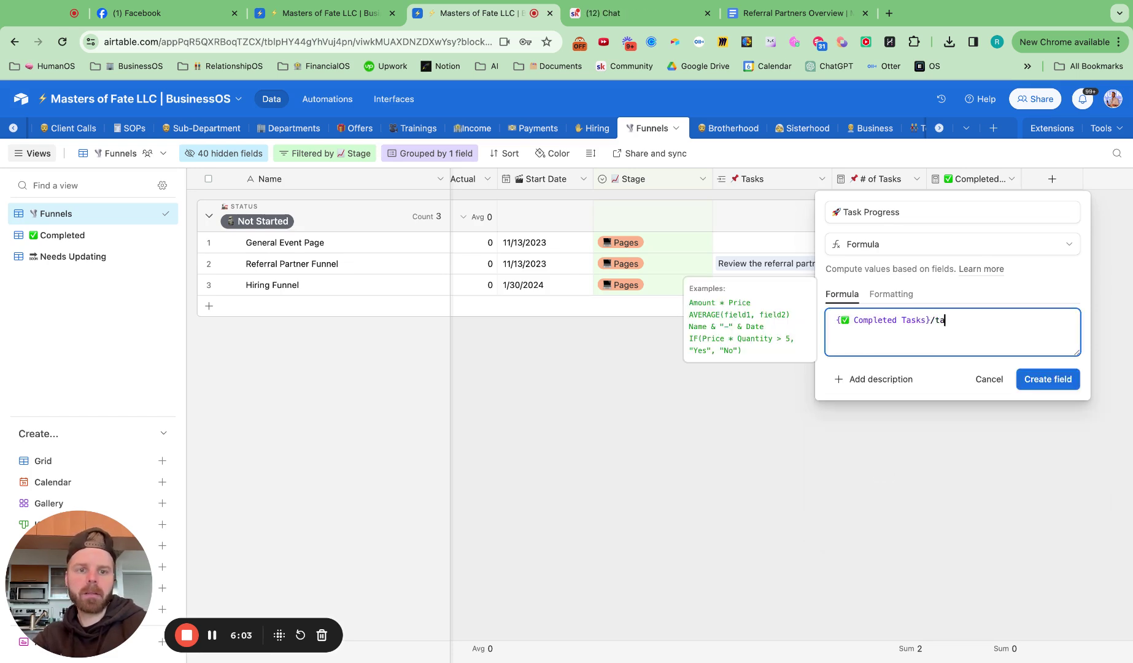
{"action": "type", "text": "sk"}
{"action": "left_click", "coordinate": [866, 401]}
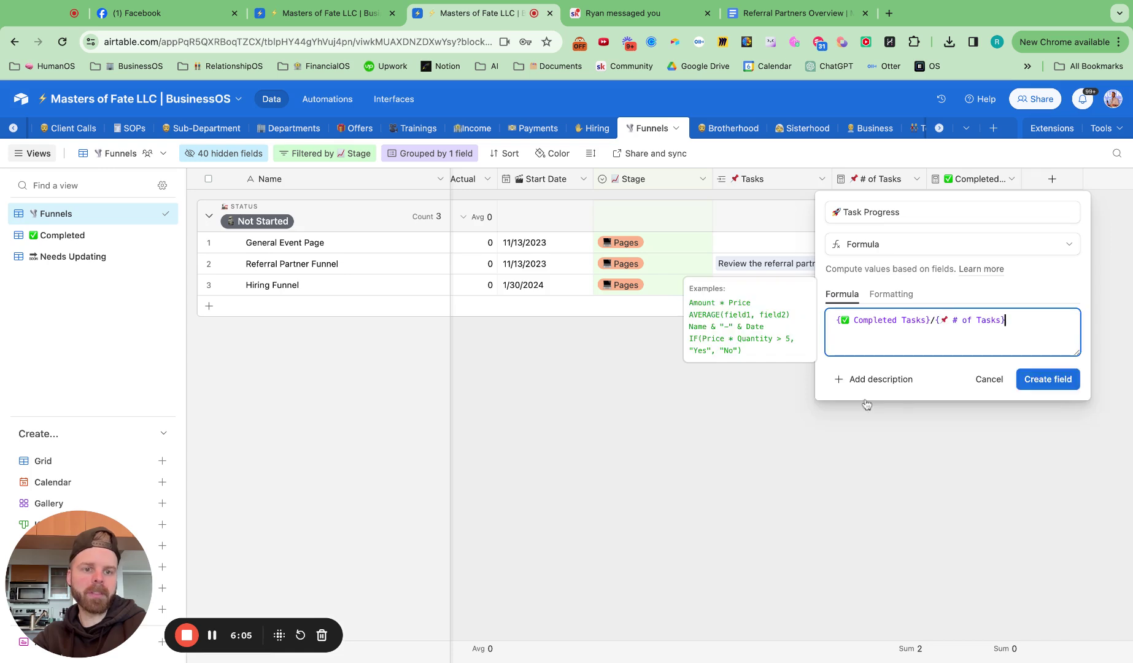
Format the result as Percent, shown as a progress bar with the number.
{"action": "left_click", "coordinate": [896, 295]}
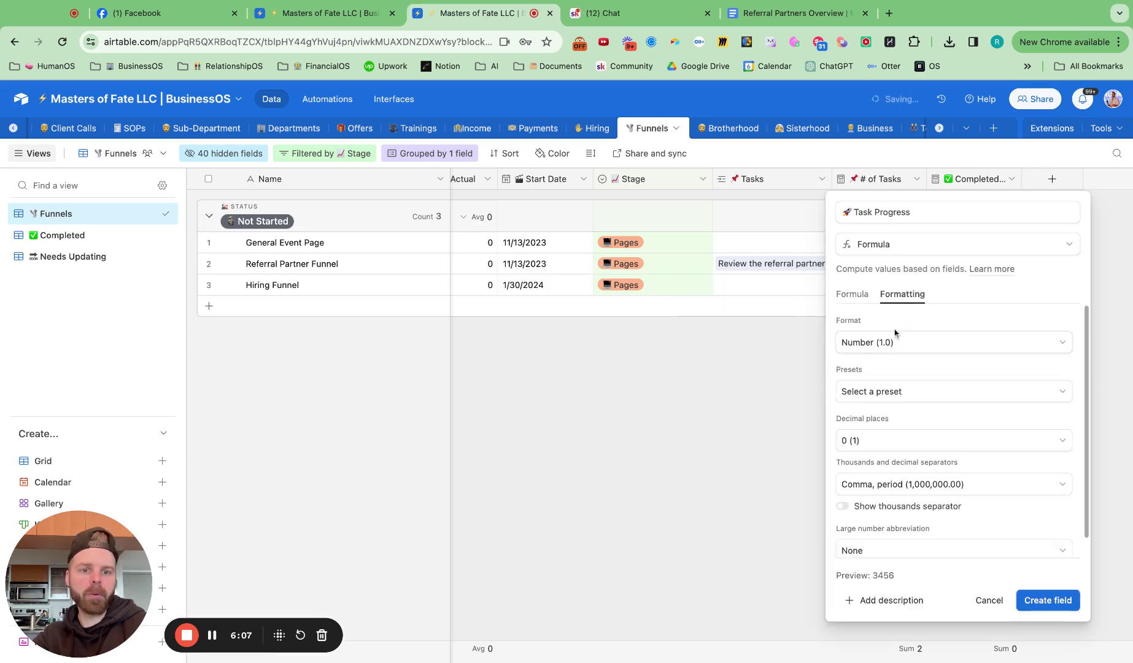
{"action": "left_click", "coordinate": [893, 342]}
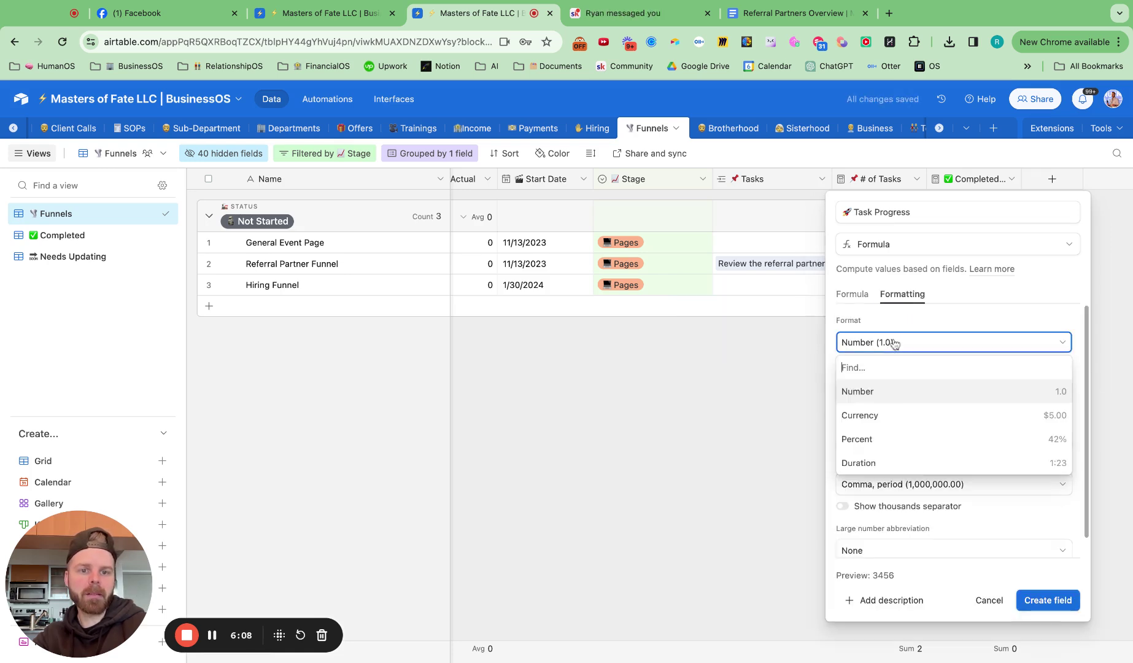
{"action": "left_click", "coordinate": [900, 439]}
{"action": "left_click", "coordinate": [843, 370]}
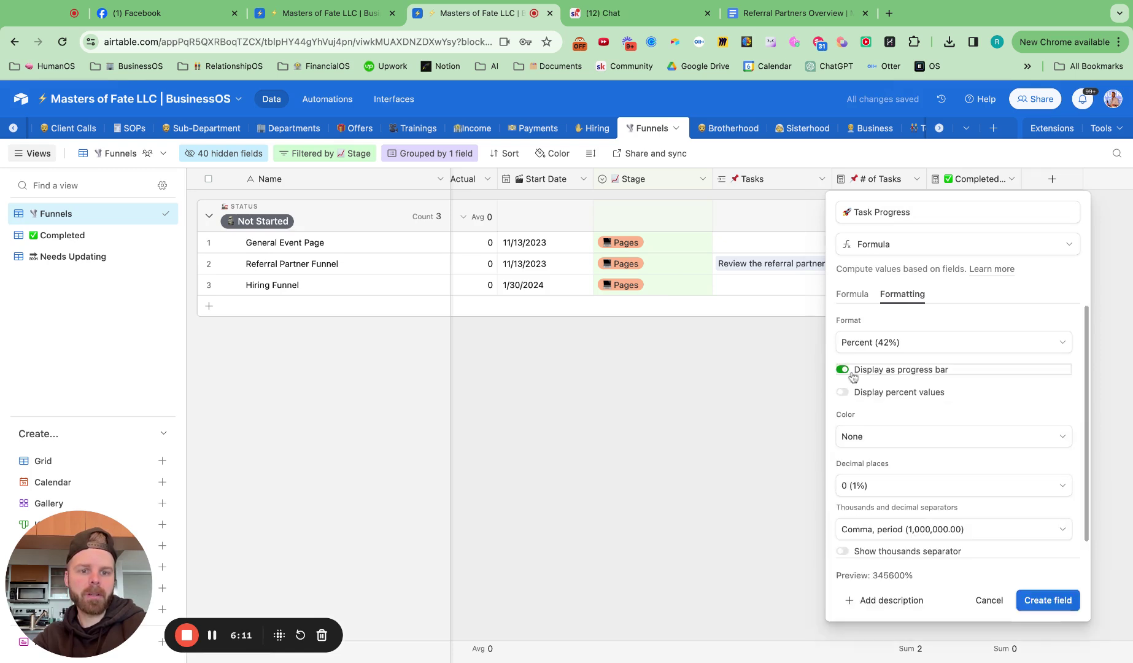
{"action": "left_click", "coordinate": [844, 392]}
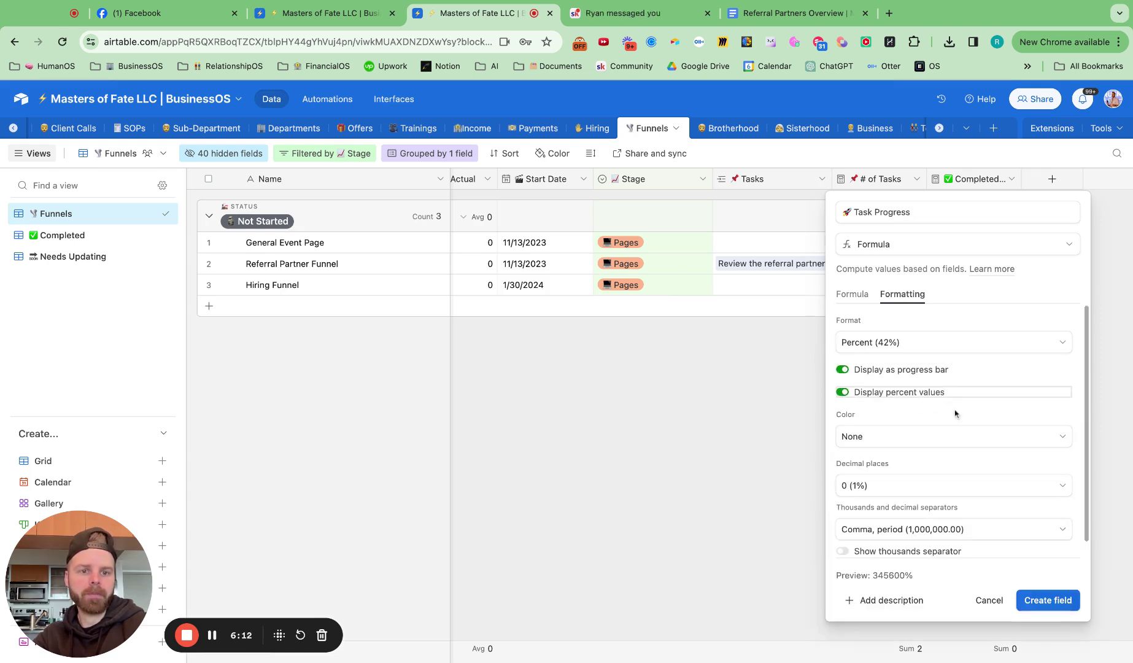
Add a yellow colour condition with threshold 75.
{"action": "left_click", "coordinate": [876, 436]}
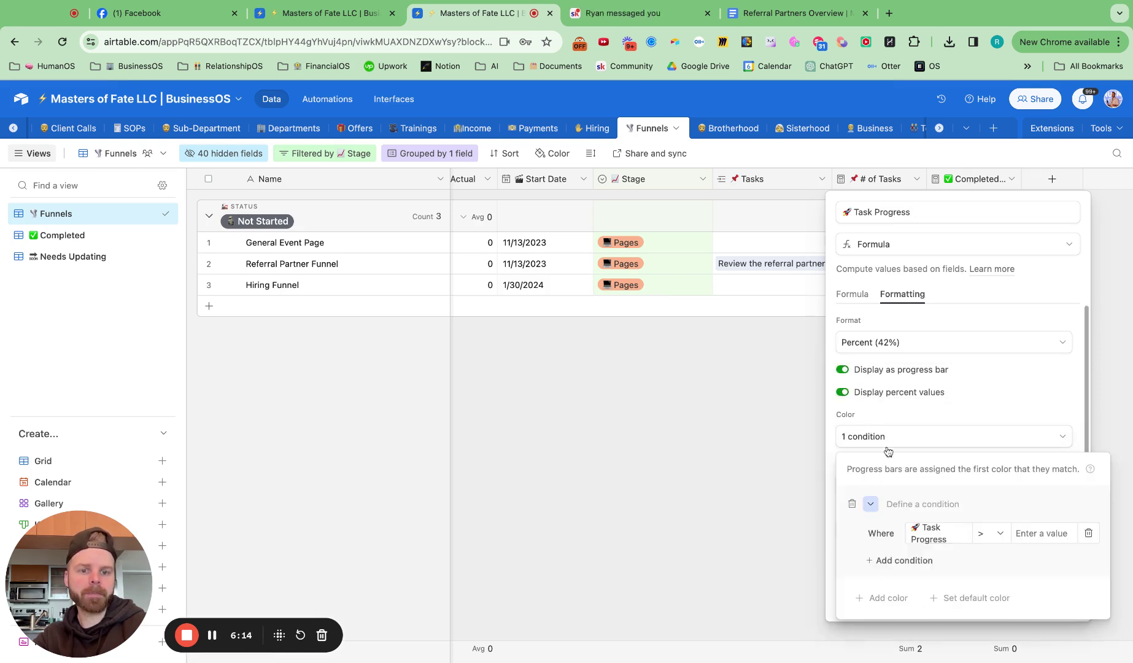
{"action": "left_click", "coordinate": [872, 504]}
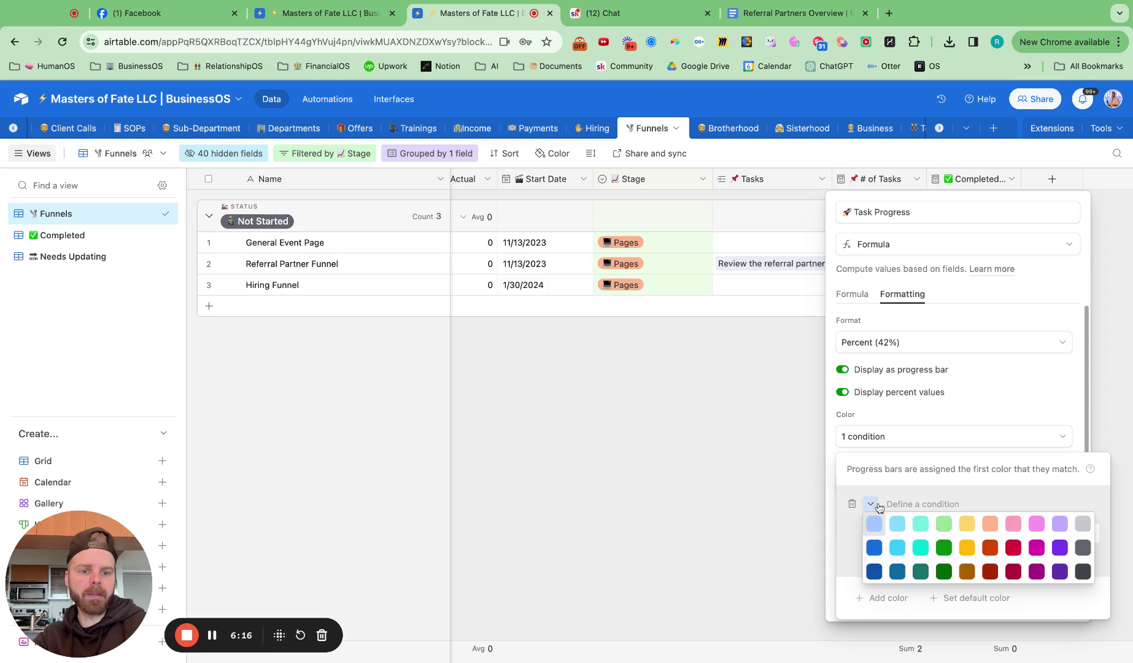
{"action": "left_click", "coordinate": [969, 550]}
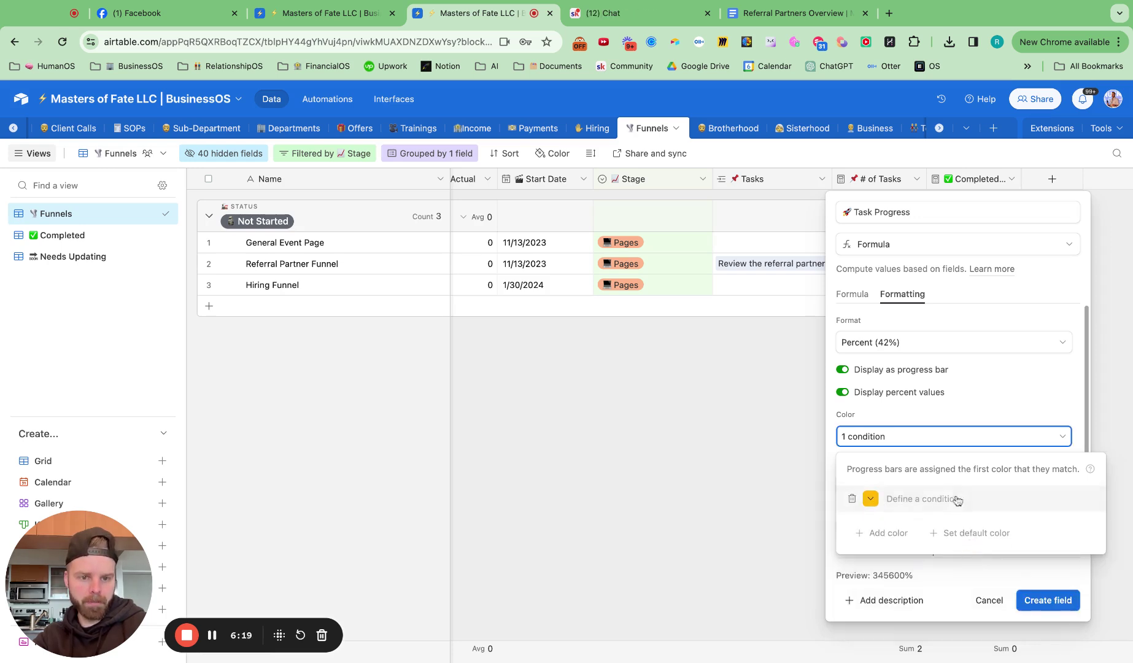
{"action": "left_click", "coordinate": [931, 505]}
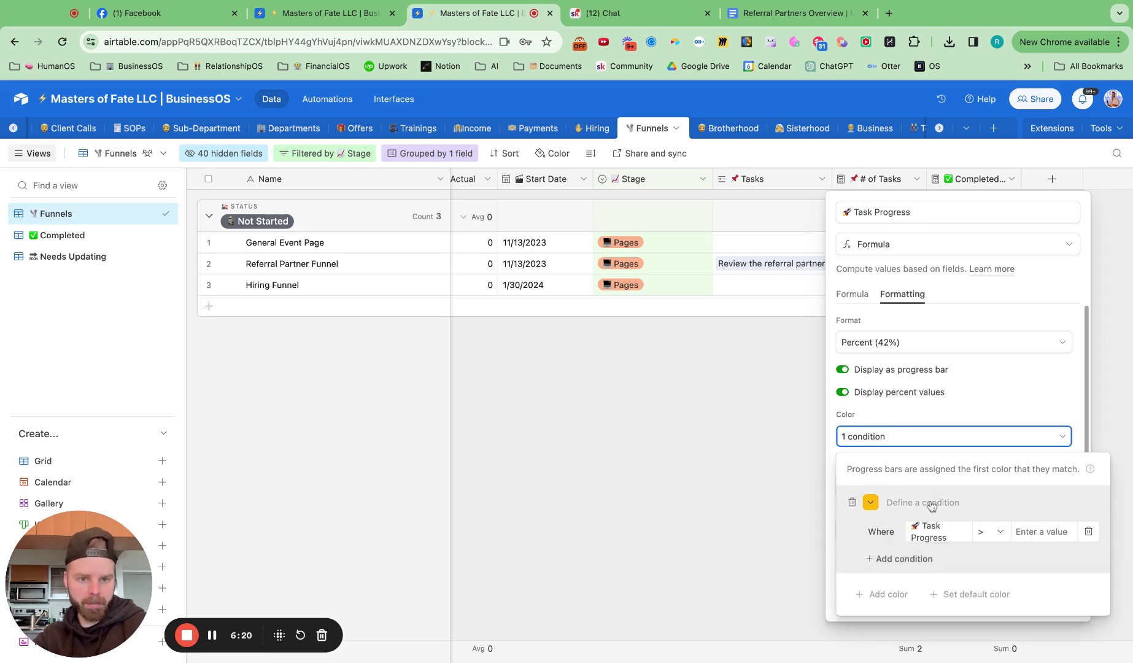
{"action": "left_click", "coordinate": [1044, 533]}
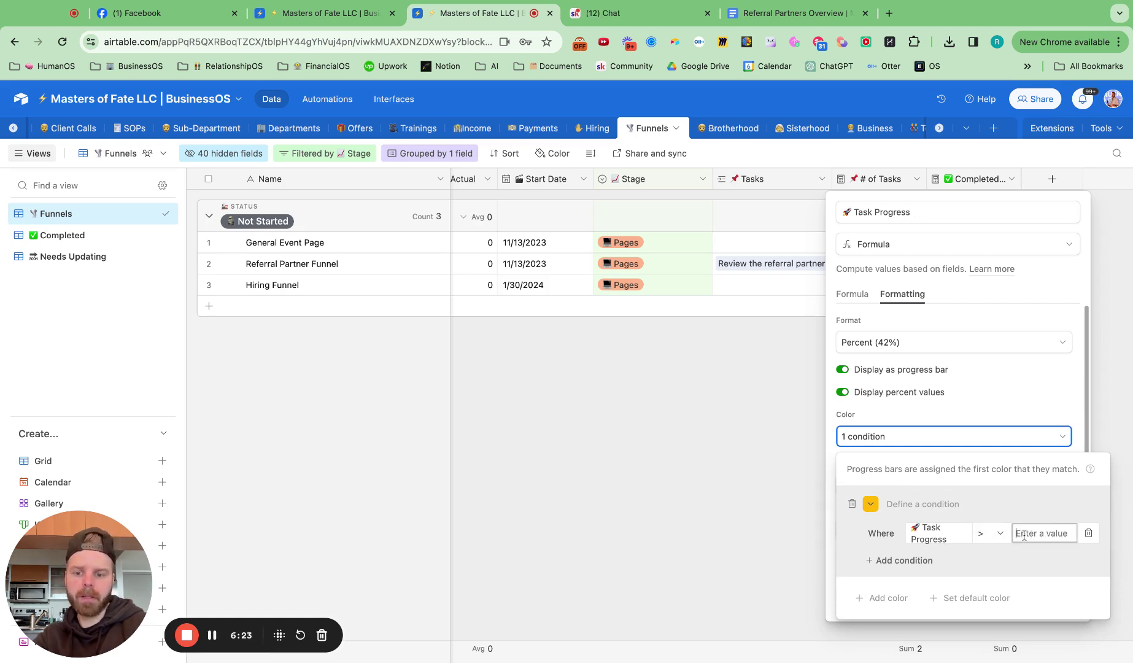
{"action": "type", "text": "75"}
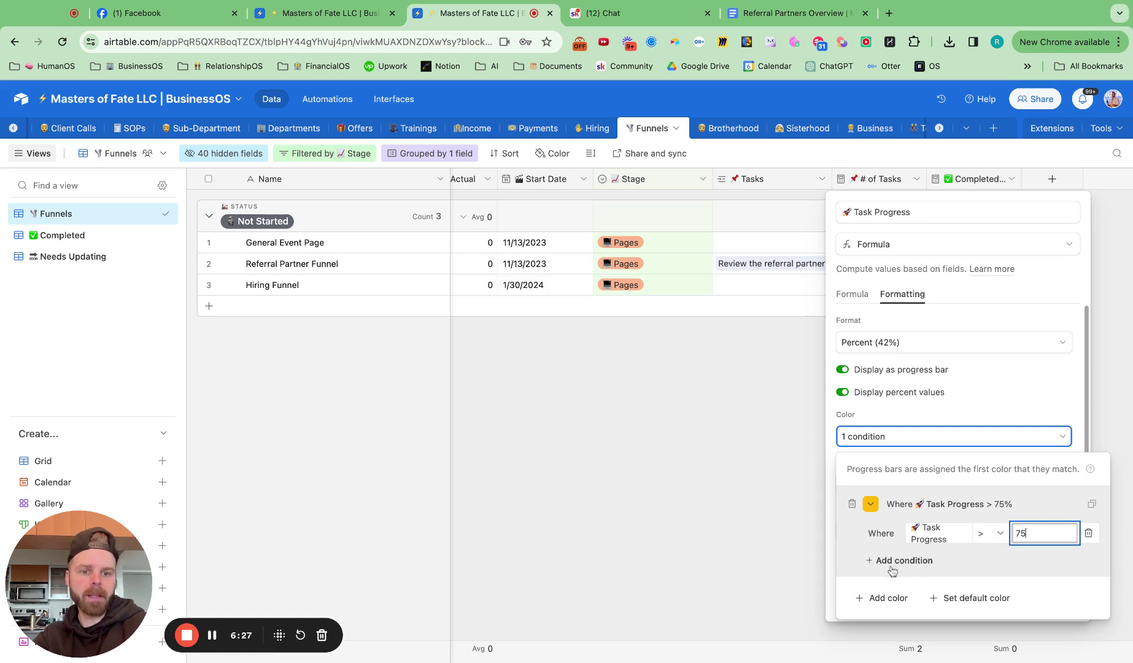
Add a green colour condition for values greater than 75.
{"action": "left_click", "coordinate": [884, 597]}
{"action": "left_click", "coordinate": [870, 531]}
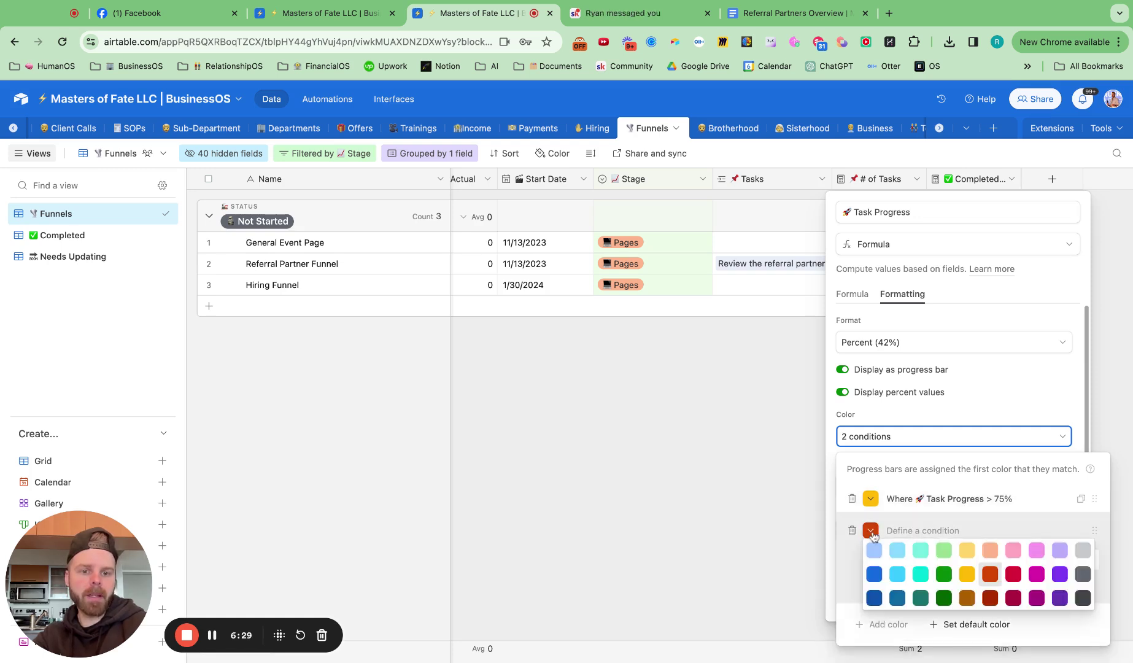
{"action": "left_click", "coordinate": [945, 573]}
{"action": "left_click", "coordinate": [923, 530]}
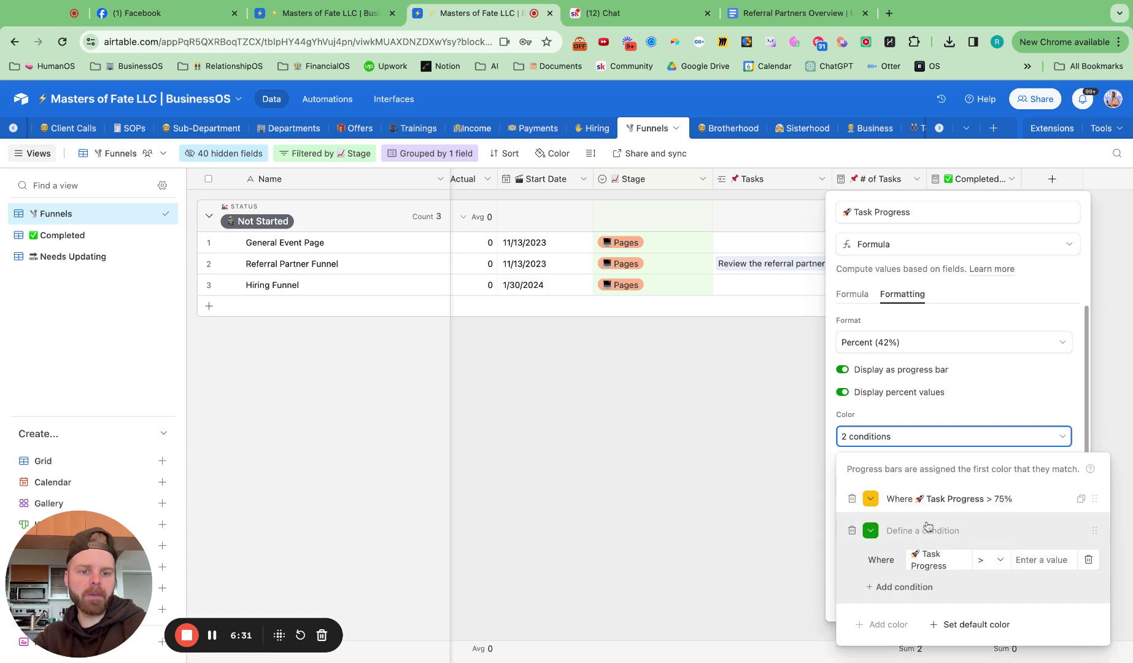
{"action": "left_click", "coordinate": [1000, 563]}
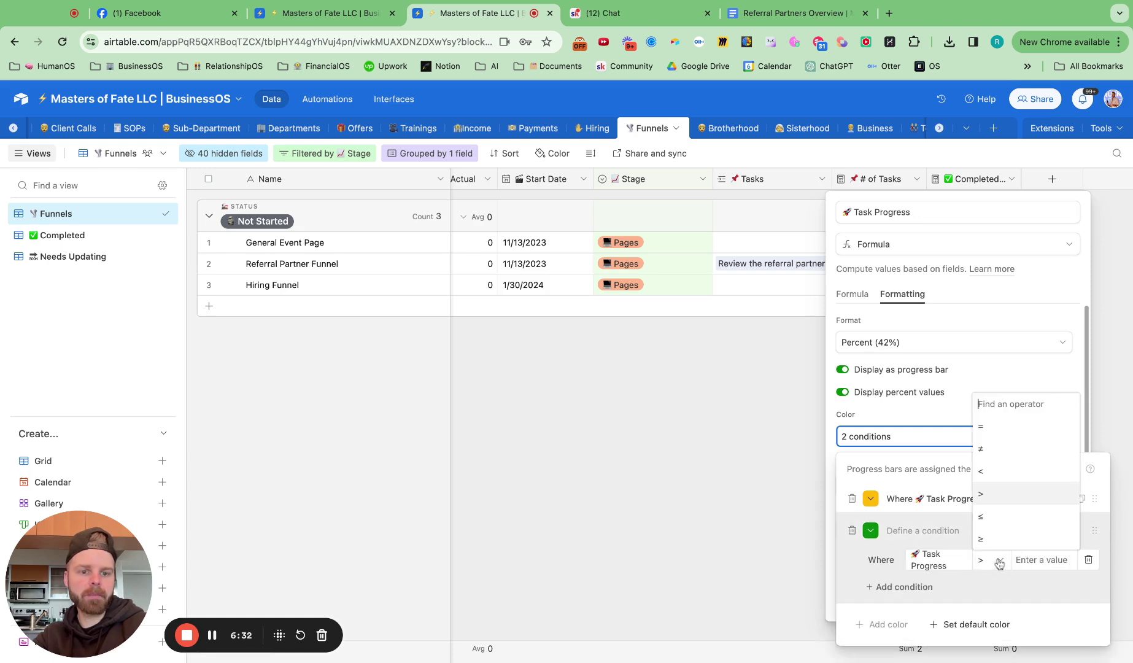
{"action": "left_click", "coordinate": [990, 492]}
{"action": "left_click", "coordinate": [1025, 559]}
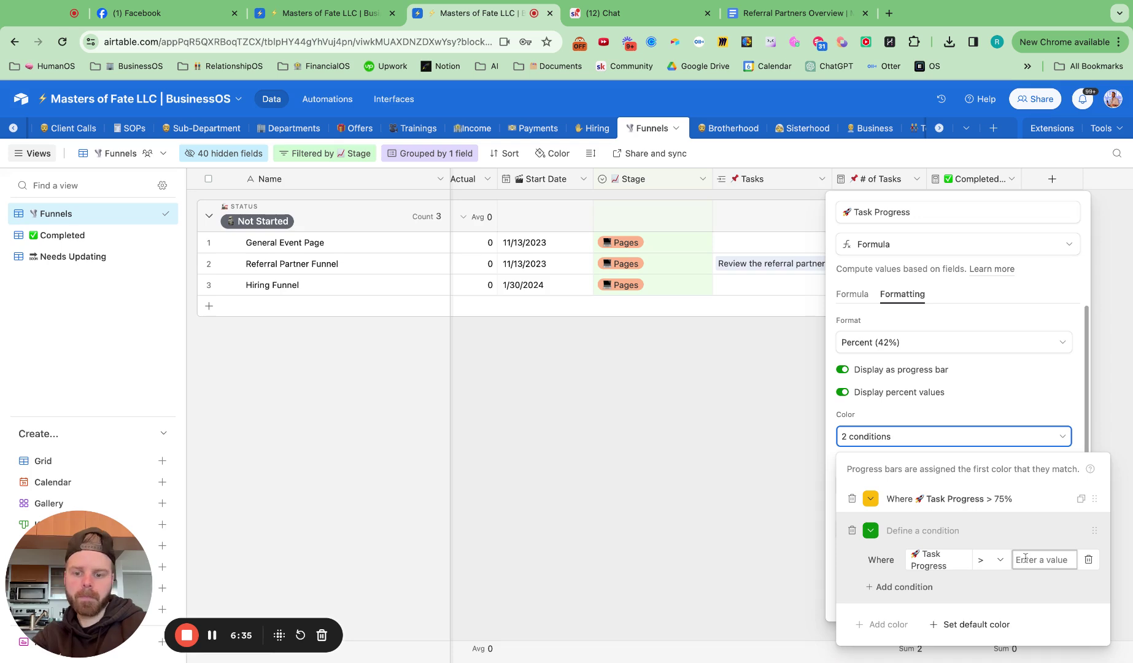
{"action": "type", "text": "75"}
Change the yellow condition to less than 75 and create the Task Progress field.
{"action": "left_click", "coordinate": [995, 498]}
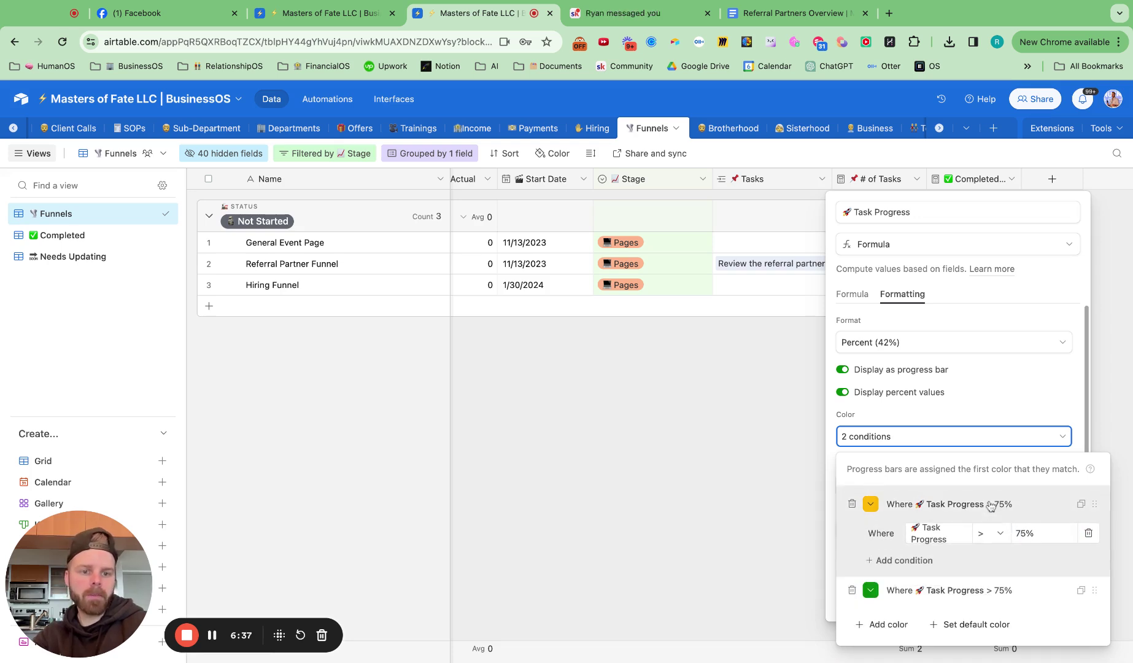
{"action": "left_click", "coordinate": [990, 536]}
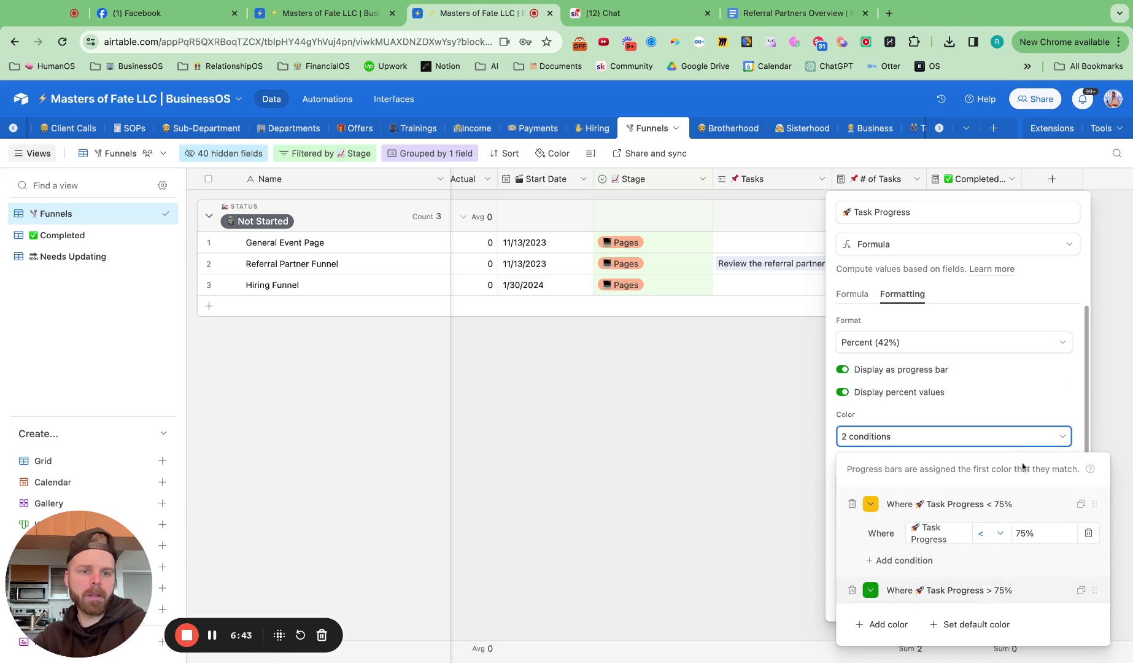
{"action": "left_click", "coordinate": [1075, 316]}
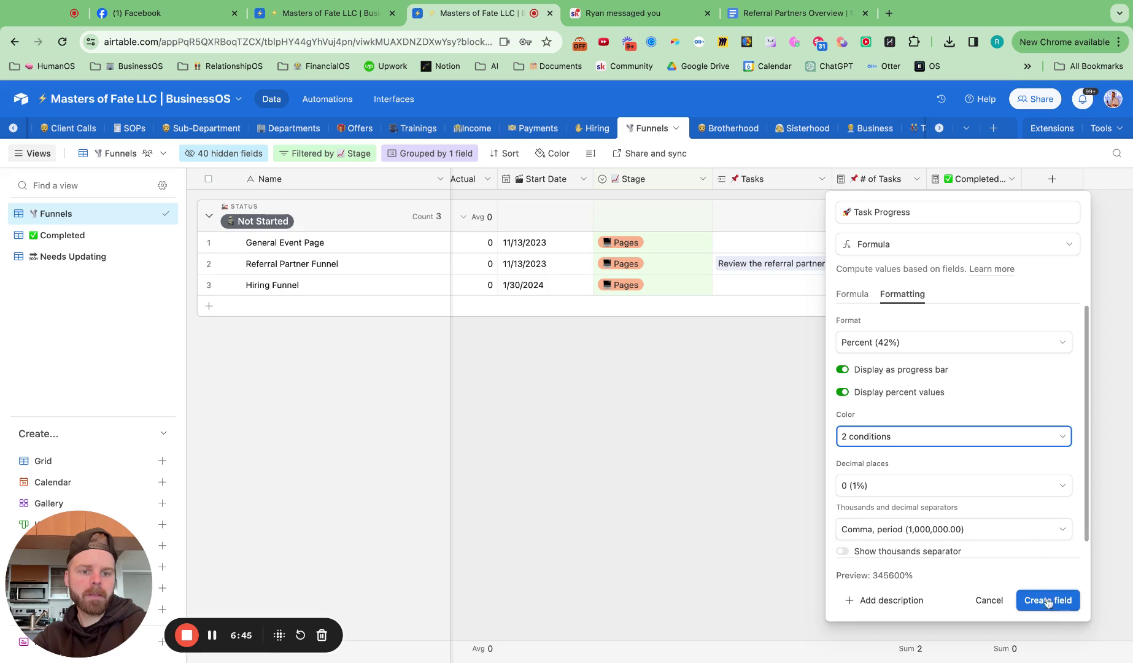
{"action": "scroll", "coordinate": [981, 521], "scroll_direction": "down", "scroll_amount": 1}
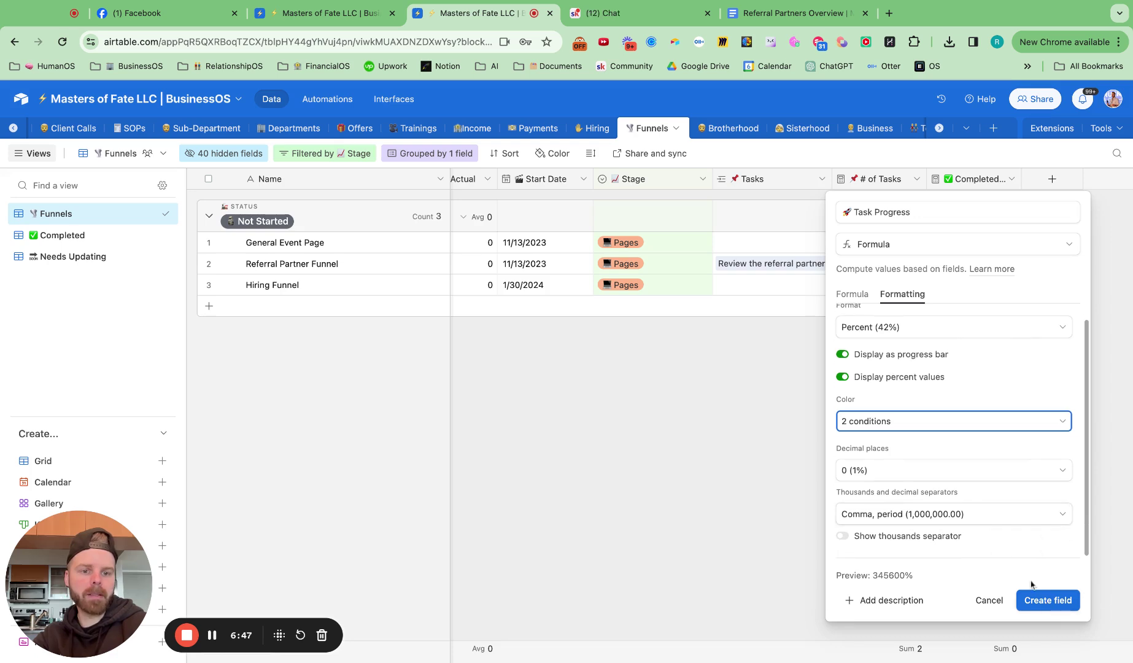
{"action": "left_click", "coordinate": [1036, 598]}
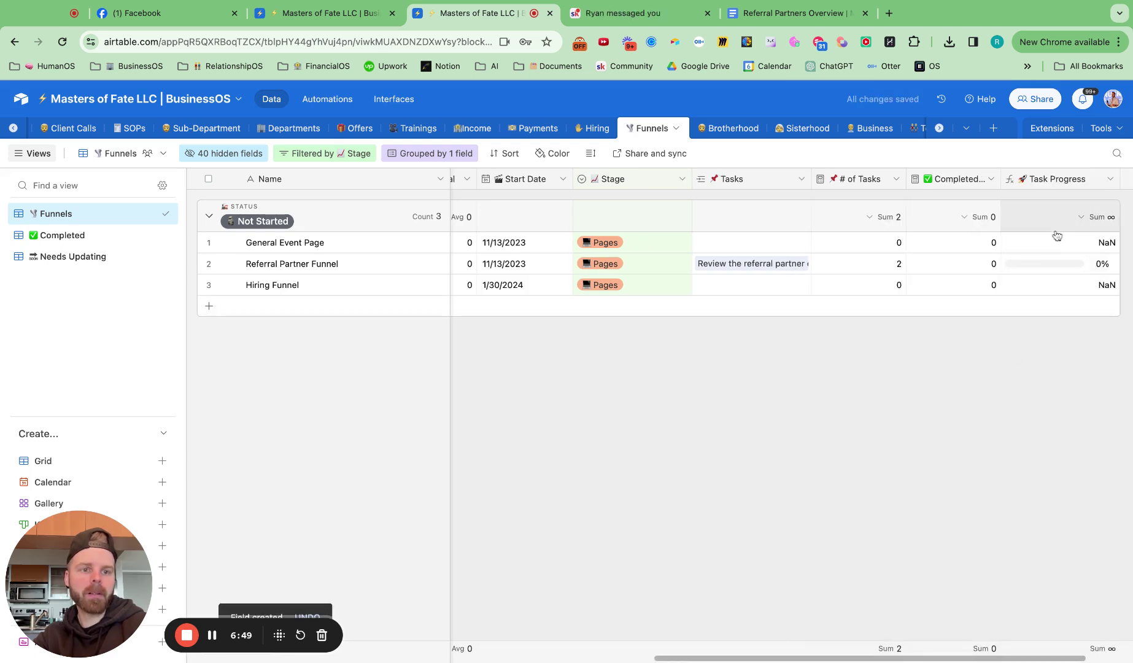
Move the Task Progress column right after Tasks.
{"action": "left_click_drag", "start_coordinate": [1060, 182], "coordinate": [875, 173]}
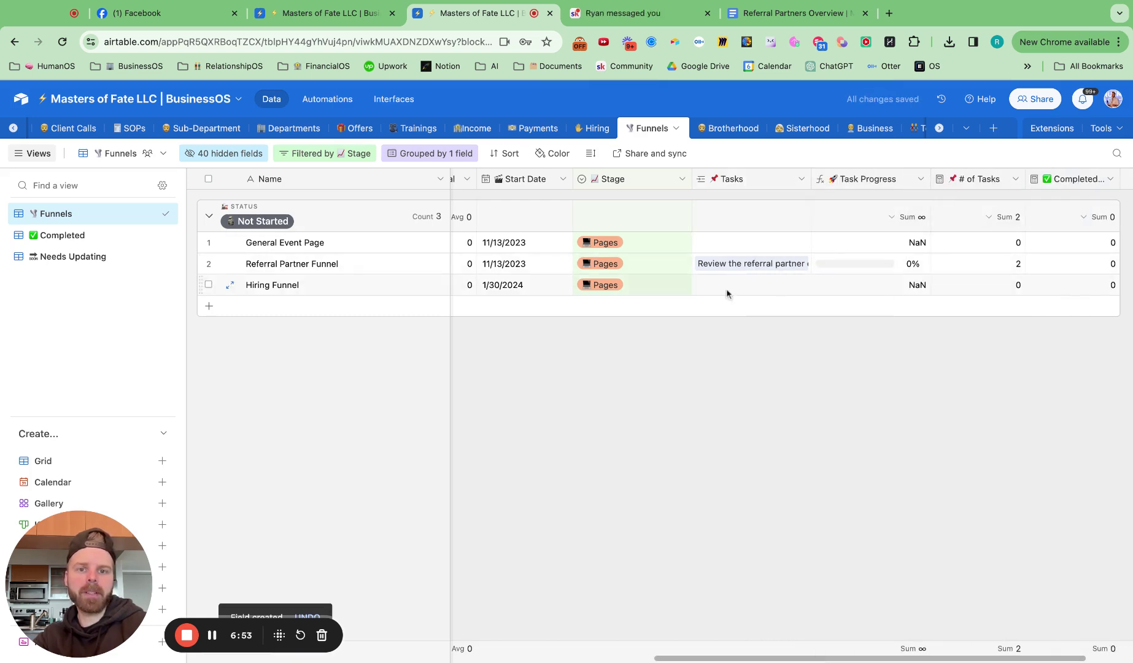
{"action": "scroll", "coordinate": [783, 302], "scroll_direction": "left", "scroll_amount": 10}
{"action": "scroll", "coordinate": [783, 302], "scroll_direction": "left", "scroll_amount": 5}
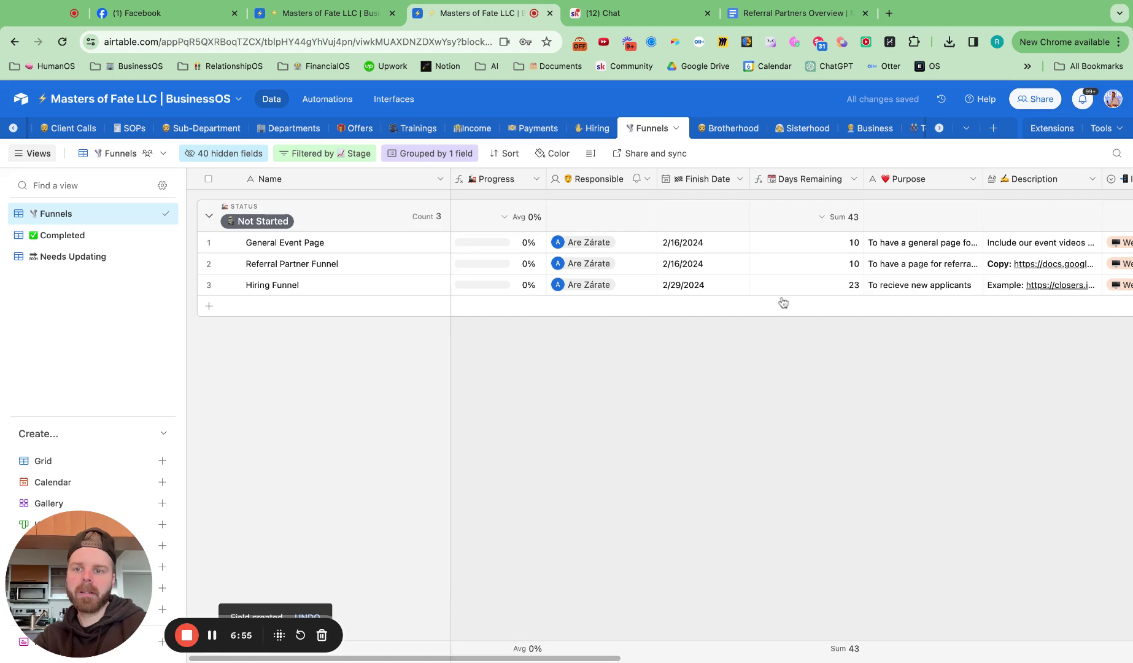
Duplicate the Funnels view and make the copy a collaborative view.
{"action": "left_click", "coordinate": [152, 214]}
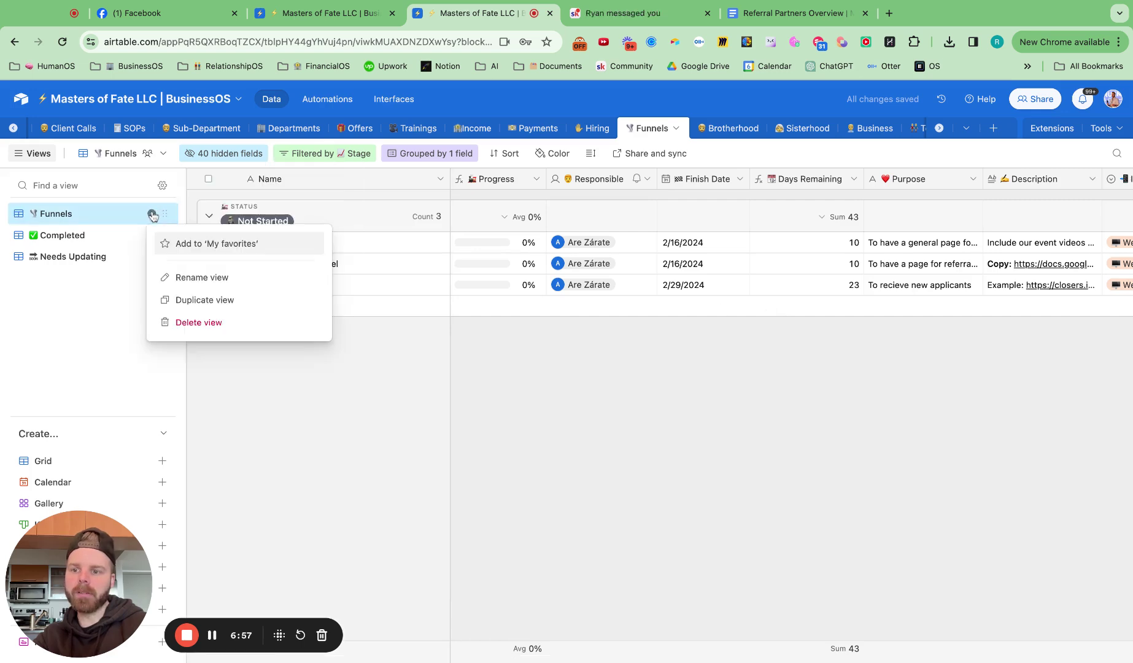
{"action": "left_click", "coordinate": [203, 301]}
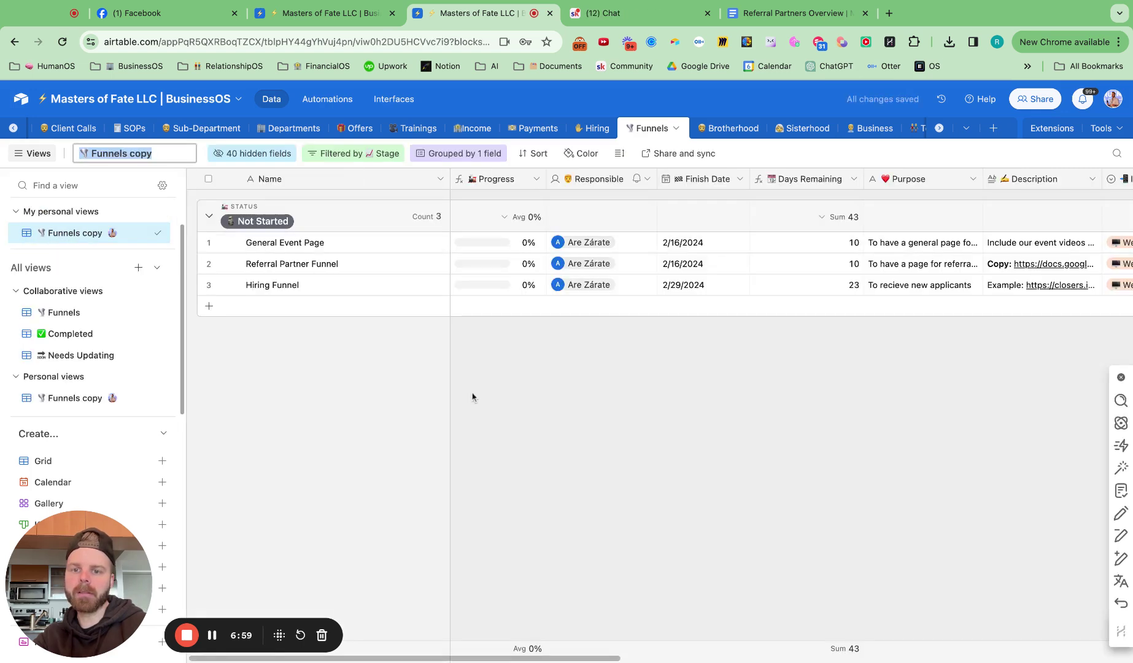
{"action": "left_click", "coordinate": [136, 154]}
{"action": "mouse_move", "coordinate": [202, 193]}
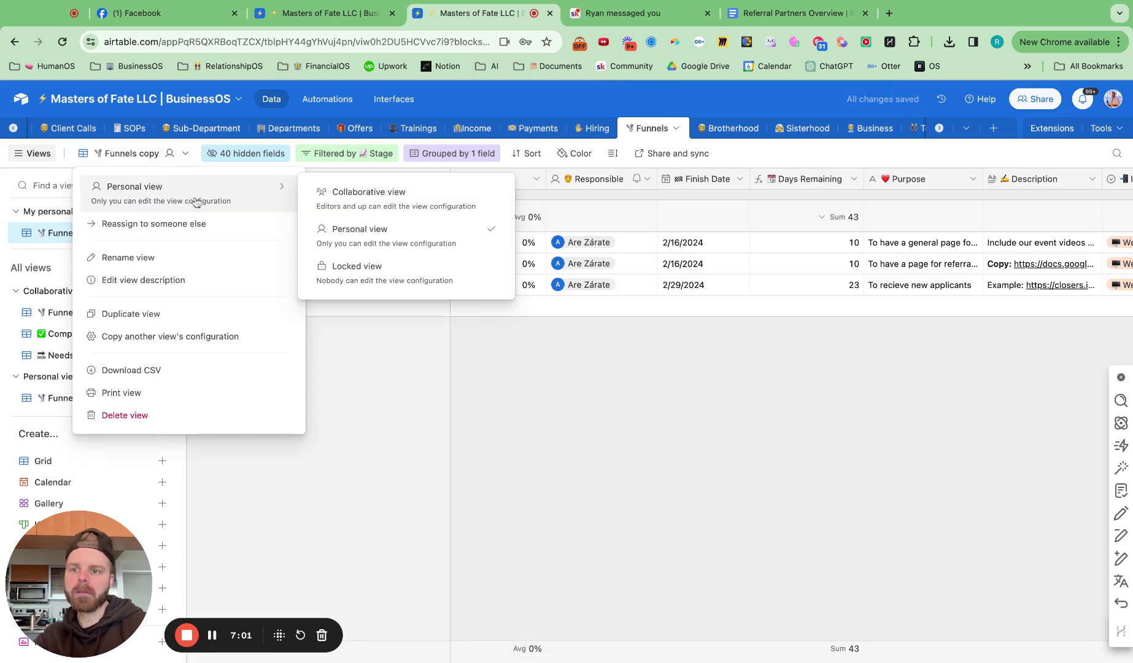
{"action": "left_click", "coordinate": [368, 196]}
Rename the copied view to '📌 Funnel Tasks'.
{"action": "left_click", "coordinate": [152, 235]}
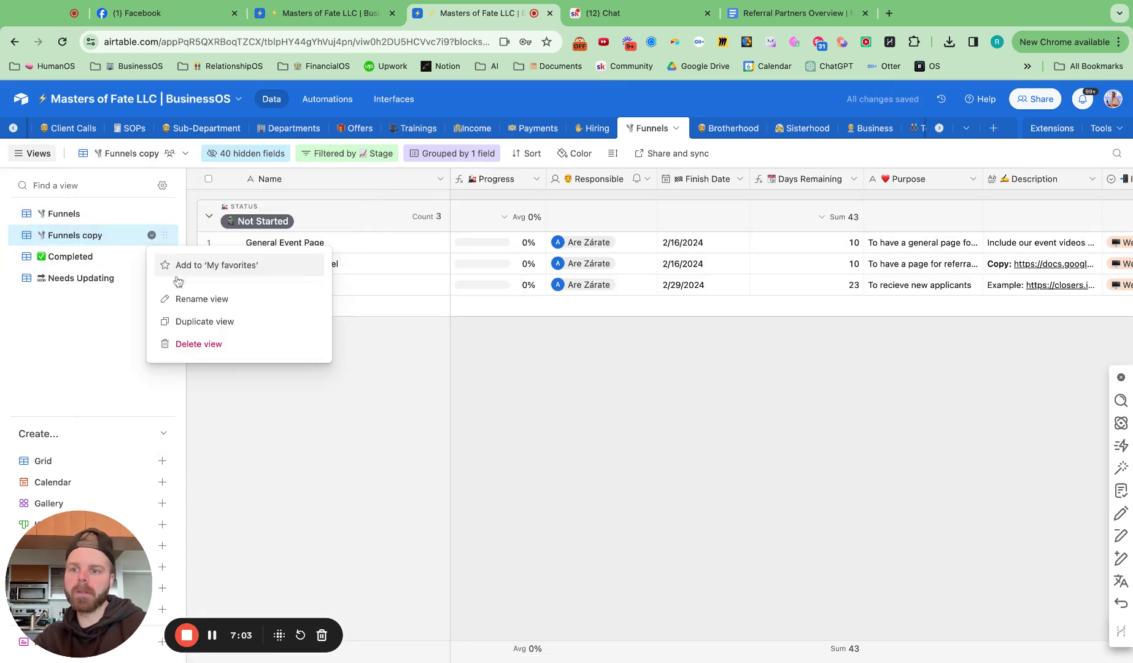
{"action": "left_click", "coordinate": [194, 300]}
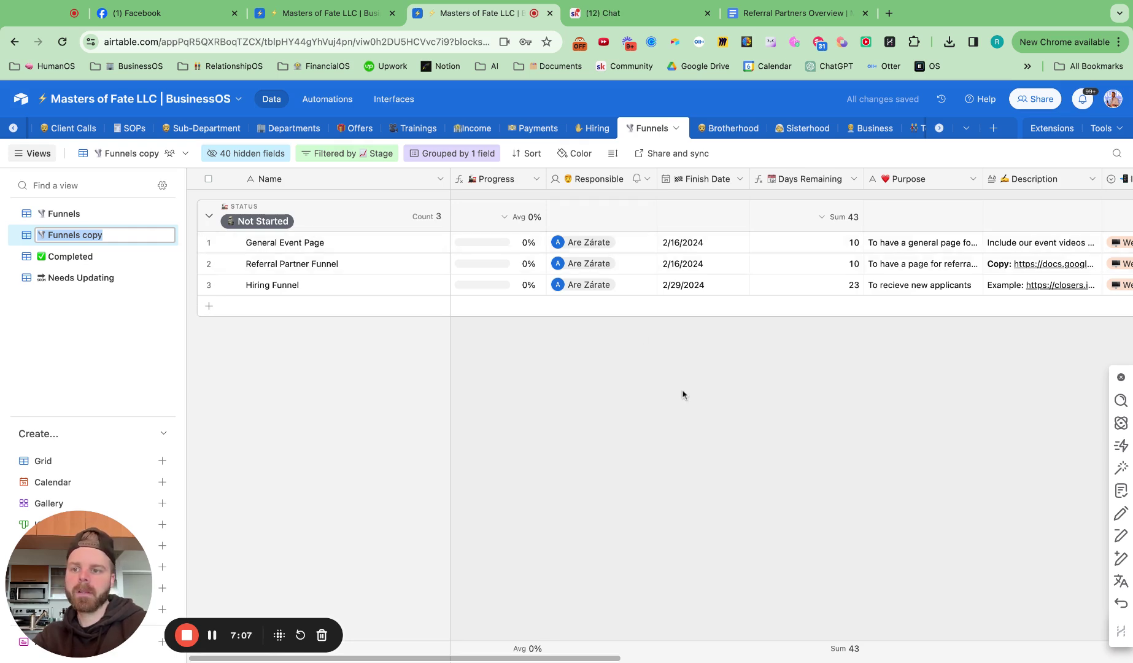
{"action": "key", "text": "BackSpace"}
{"action": "type", "text": "Funn"}
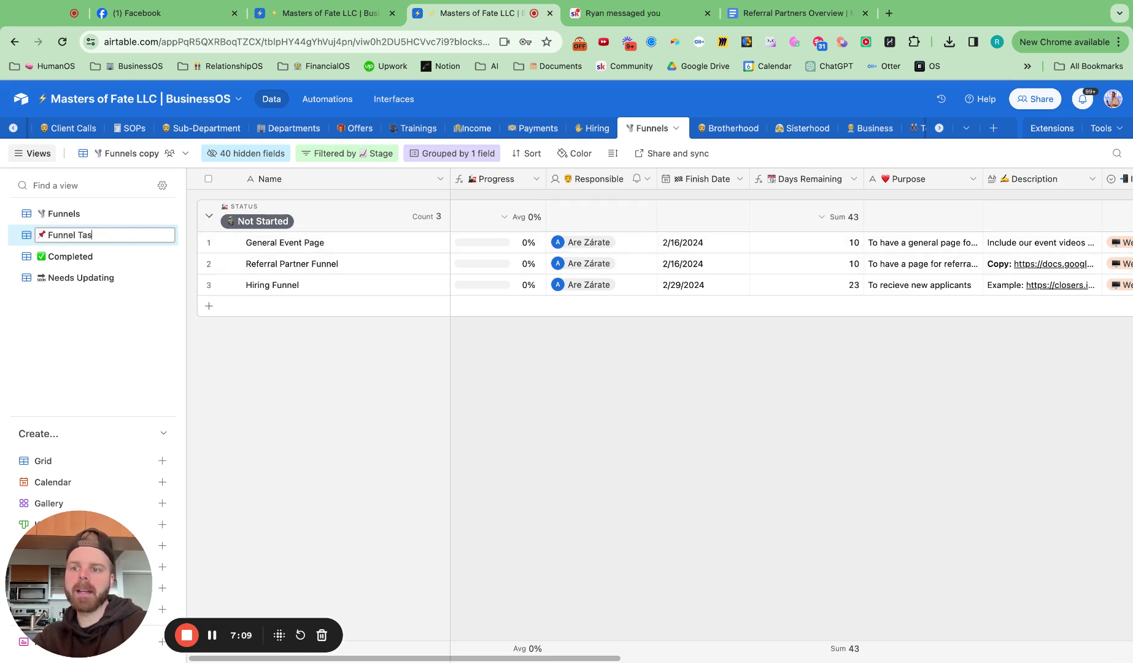
{"action": "key", "text": "Return"}
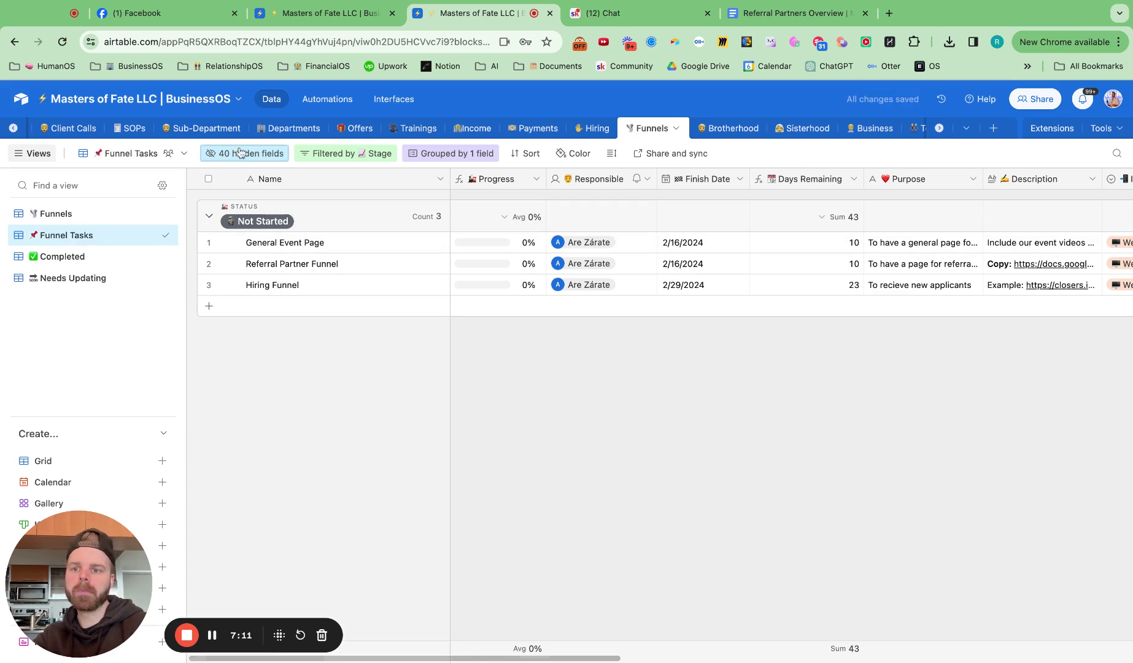
Hide all fields, then show Responsible and Task Progress.
{"action": "left_click", "coordinate": [244, 153]}
{"action": "left_click", "coordinate": [254, 538]}
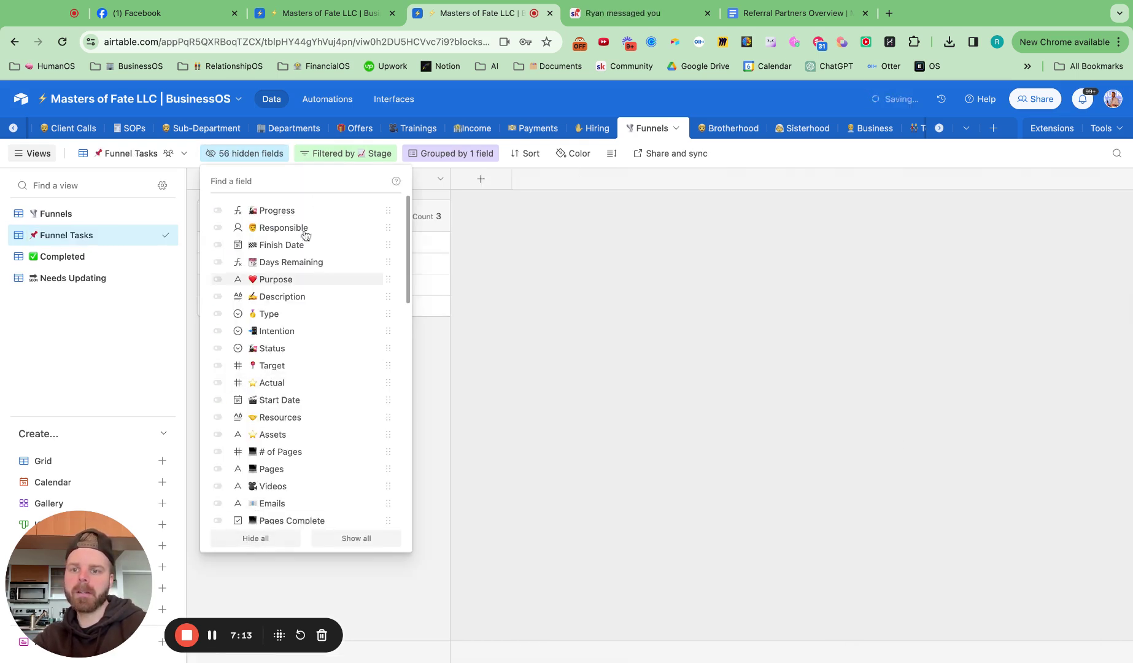
{"action": "left_click", "coordinate": [282, 183]}
{"action": "type", "text": "res"}
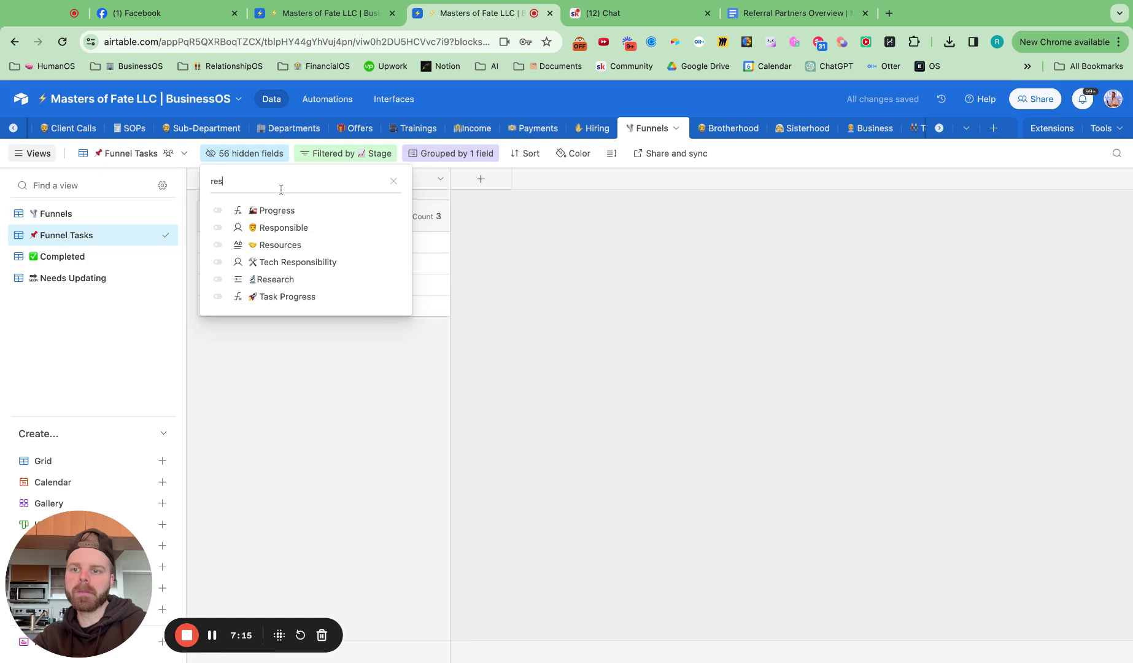
{"action": "left_click", "coordinate": [218, 228]}
{"action": "left_click", "coordinate": [218, 296]}
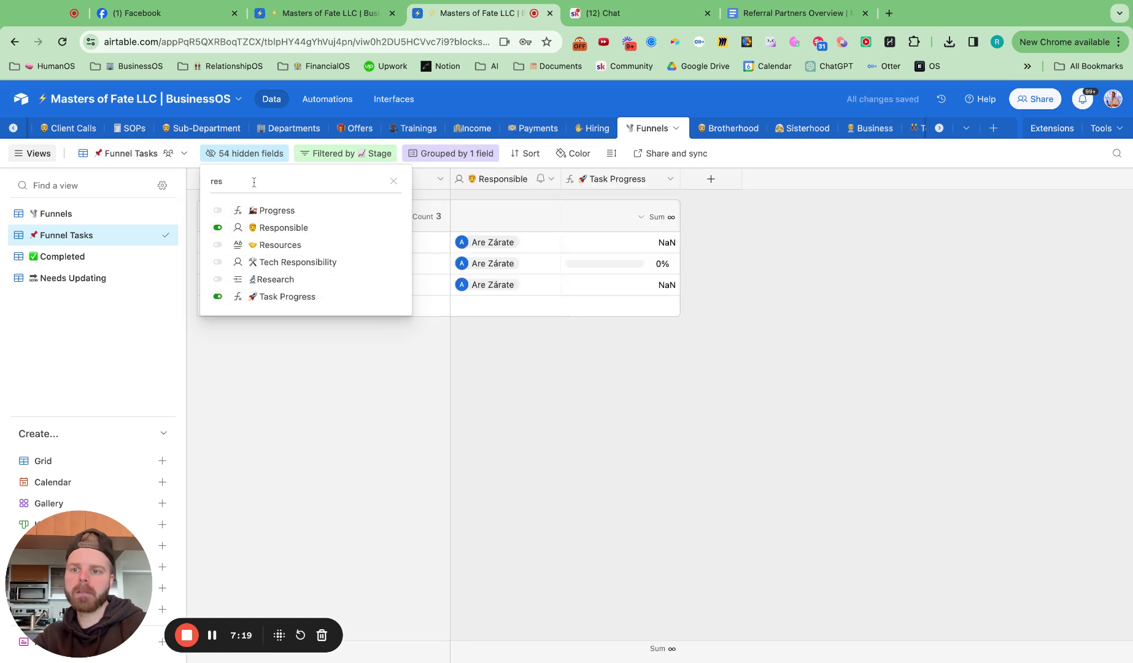
Show Tasks, # of Tasks and Completed Tasks, then move Responsible to the end and Tasks after Completed Tasks.
{"action": "key", "text": "BackSpace"}
{"action": "type", "text": "d"}
{"action": "key", "text": "BackSpace"}
{"action": "key", "text": "BackSpace"}
{"action": "key", "text": "BackSpace"}
{"action": "type", "text": "task"}
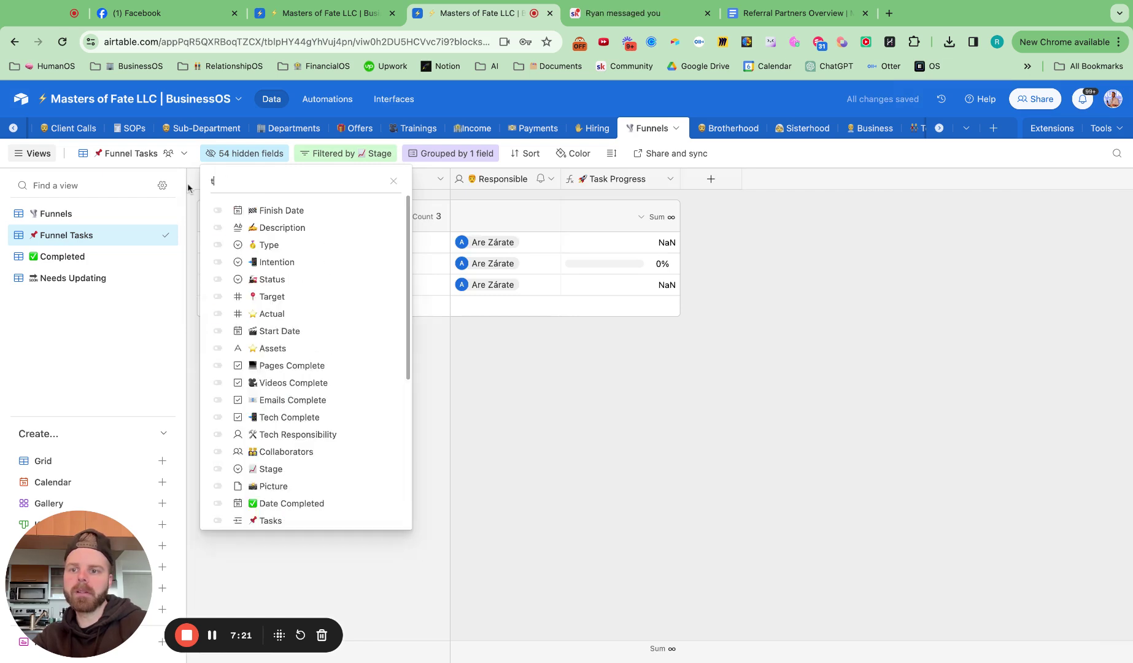
{"action": "left_click", "coordinate": [217, 210]}
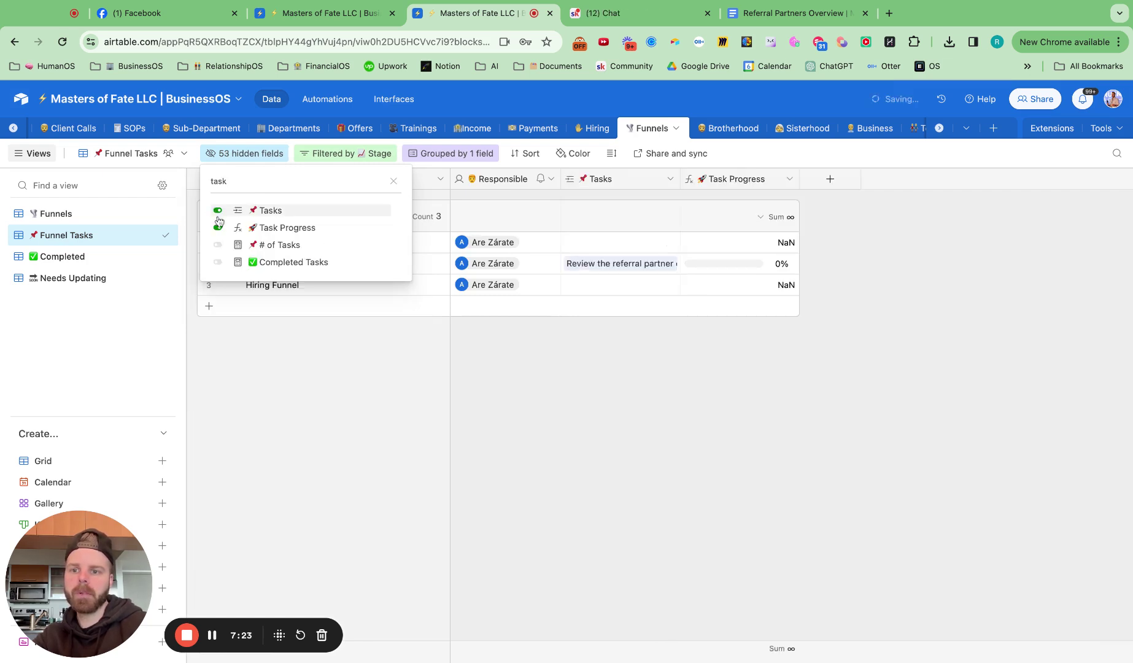
{"action": "left_click", "coordinate": [218, 245]}
{"action": "left_click", "coordinate": [217, 263]}
{"action": "left_click", "coordinate": [772, 423]}
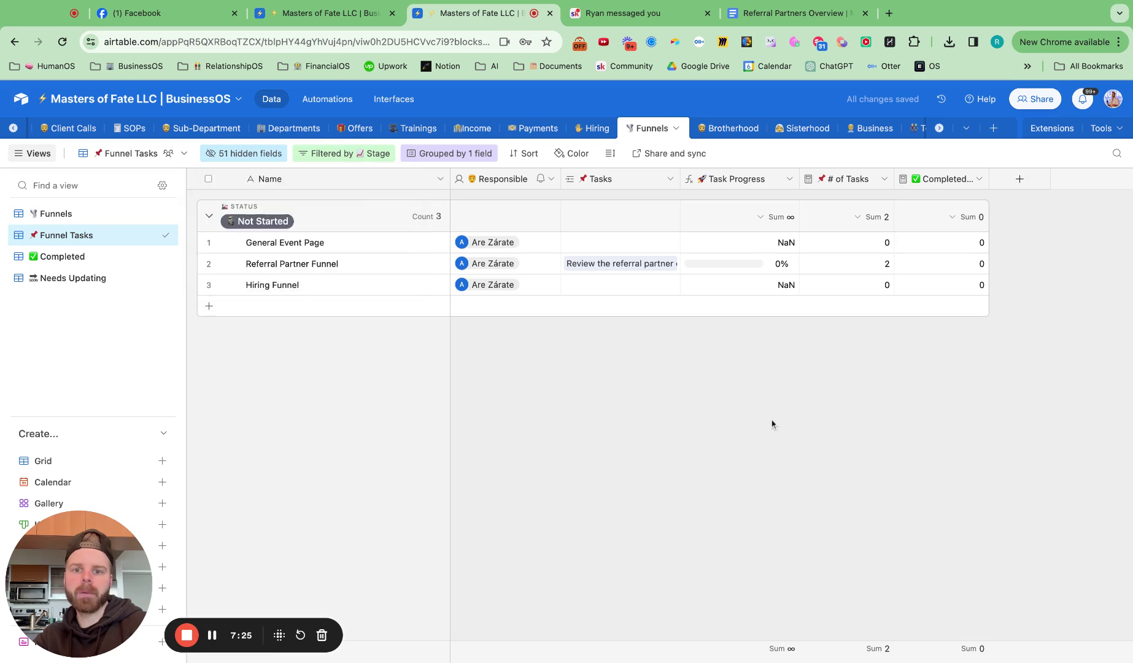
{"action": "left_click_drag", "start_coordinate": [500, 182], "coordinate": [984, 182]}
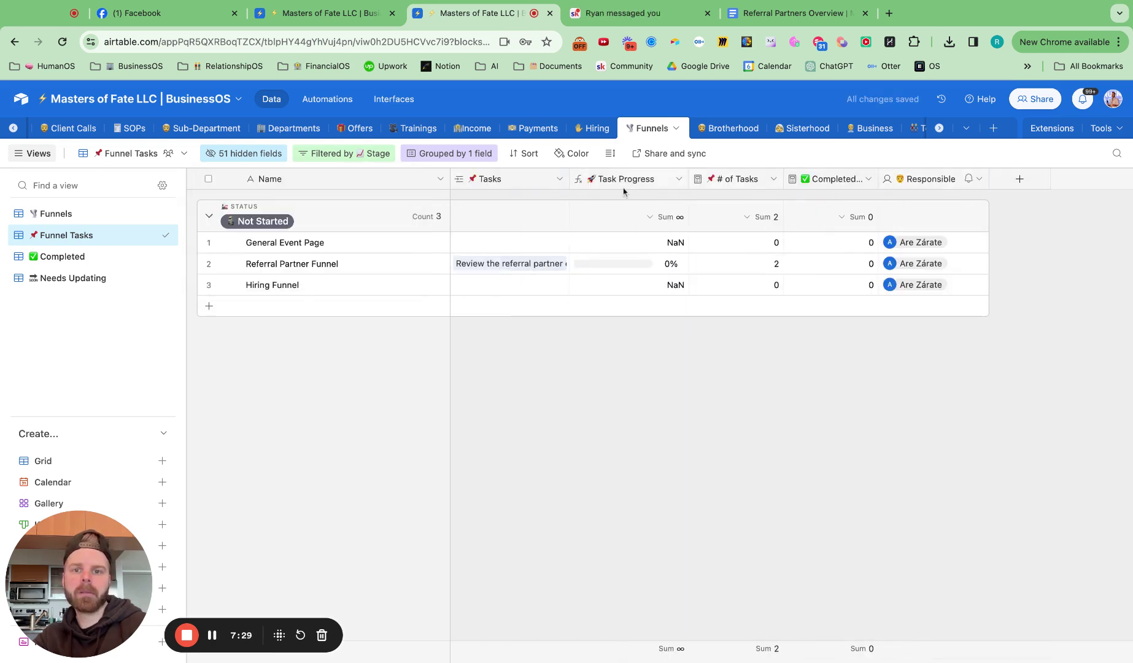
{"action": "left_click_drag", "start_coordinate": [471, 181], "coordinate": [634, 184]}
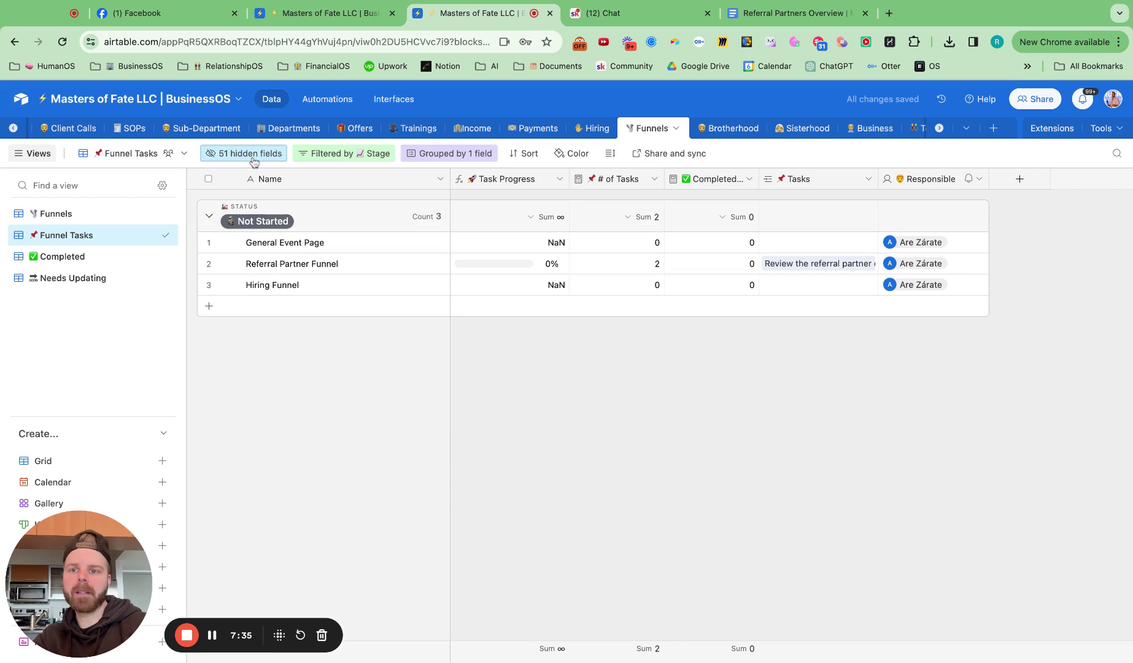
Show the Status field at the far right and set Referral Partner Funnel to Off Track.
{"action": "left_click", "coordinate": [253, 155]}
{"action": "type", "text": "stat"}
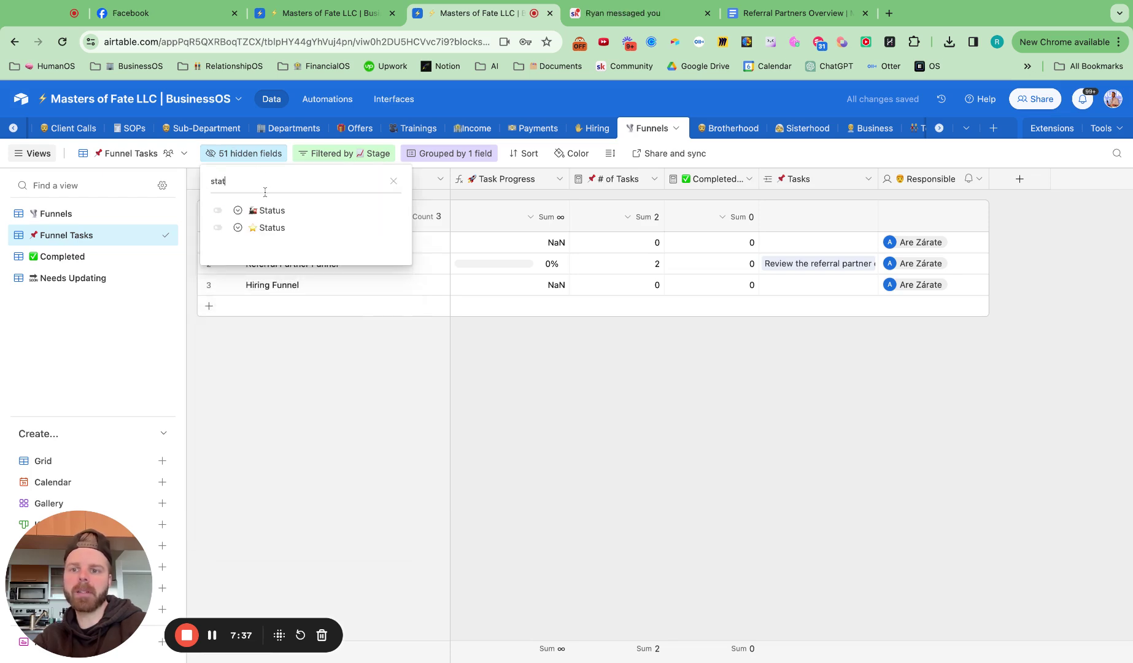
{"action": "left_click", "coordinate": [219, 210]}
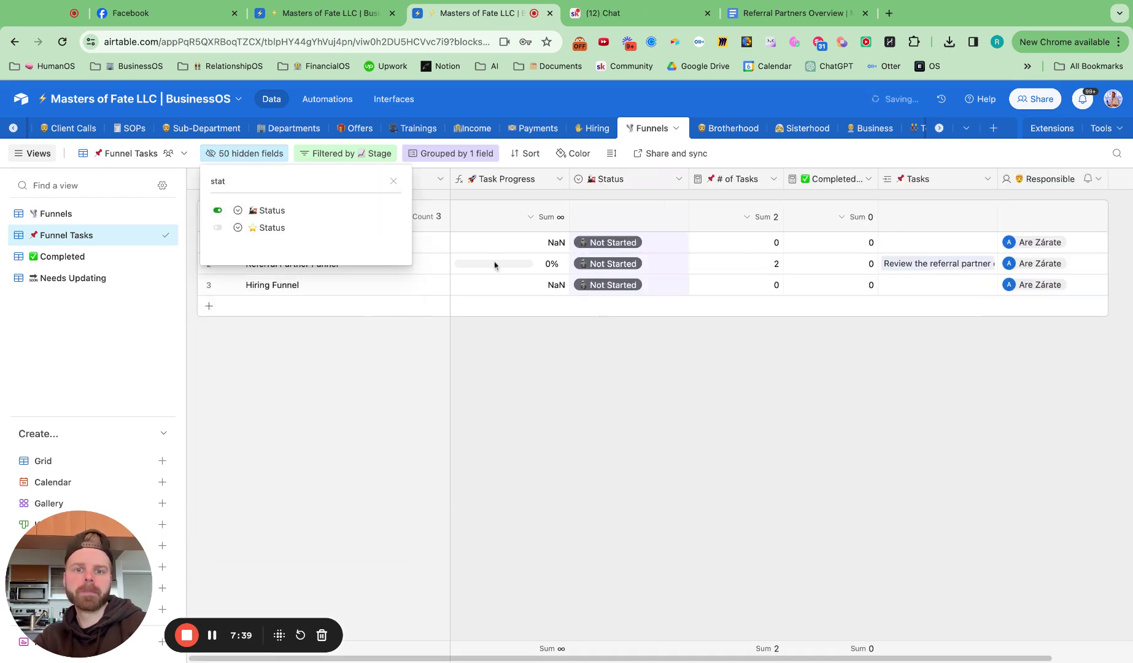
{"action": "left_click", "coordinate": [680, 405]}
{"action": "scroll", "coordinate": [630, 184], "scroll_direction": "right", "scroll_amount": 2}
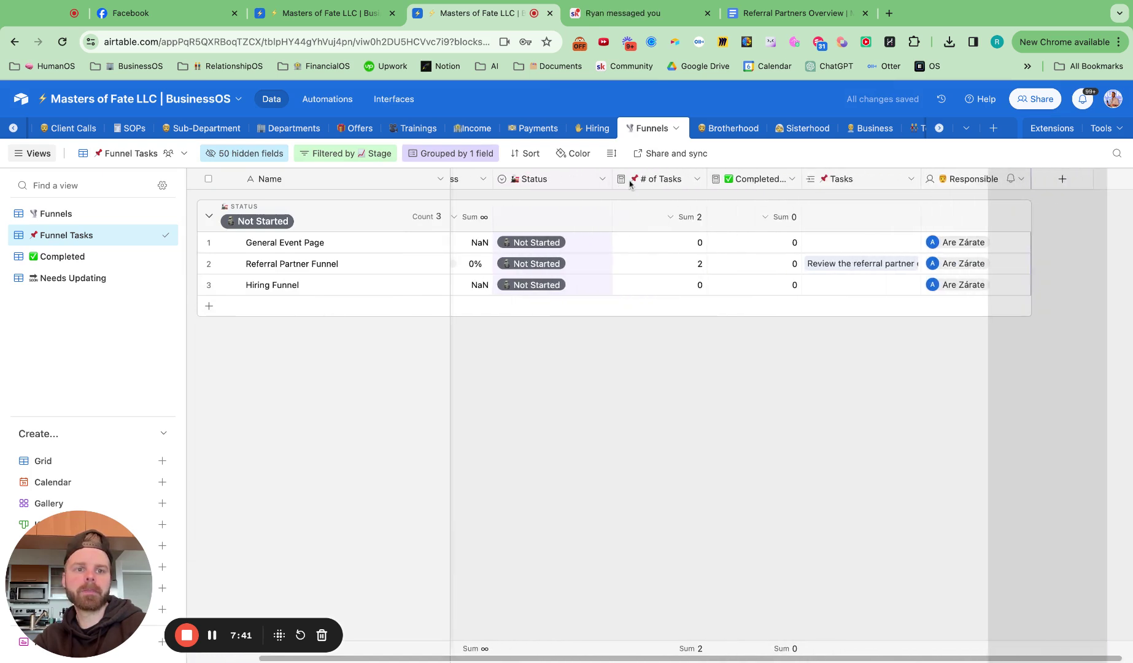
{"action": "left_click_drag", "start_coordinate": [630, 183], "coordinate": [797, 278]}
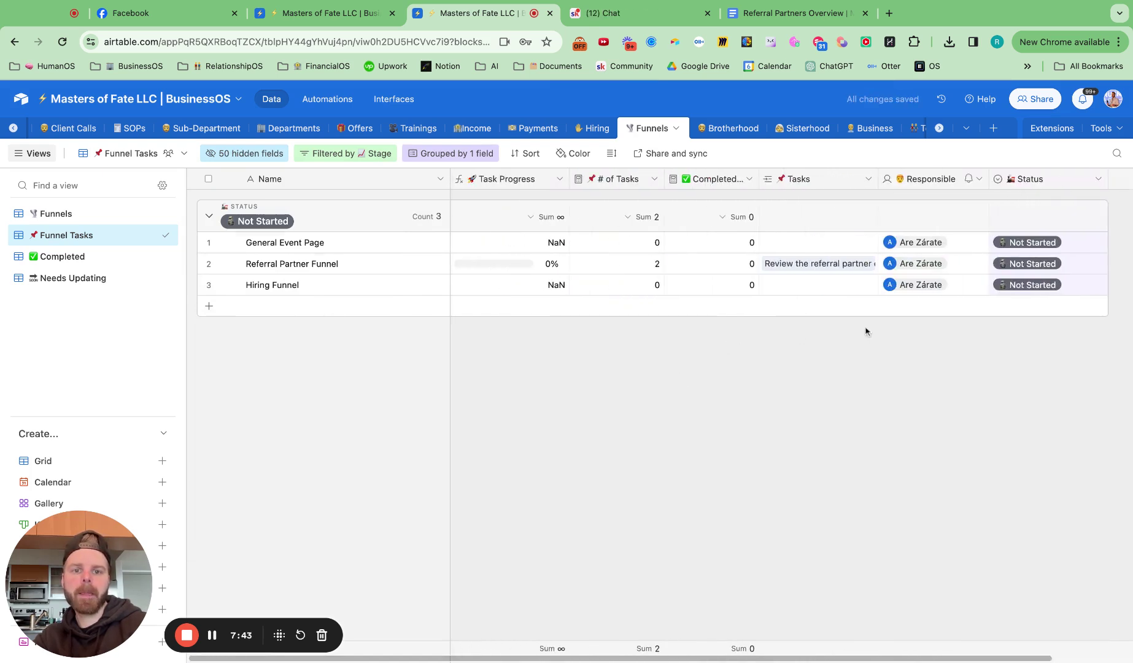
{"action": "double_click", "coordinate": [1026, 264]}
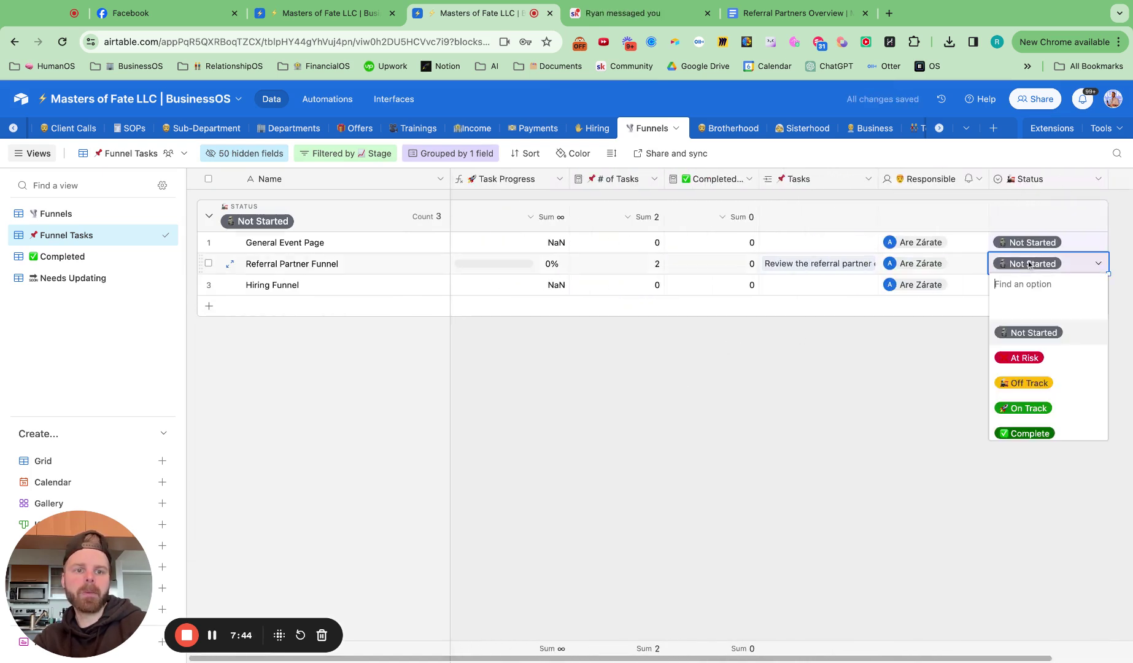
{"action": "left_click", "coordinate": [1031, 383]}
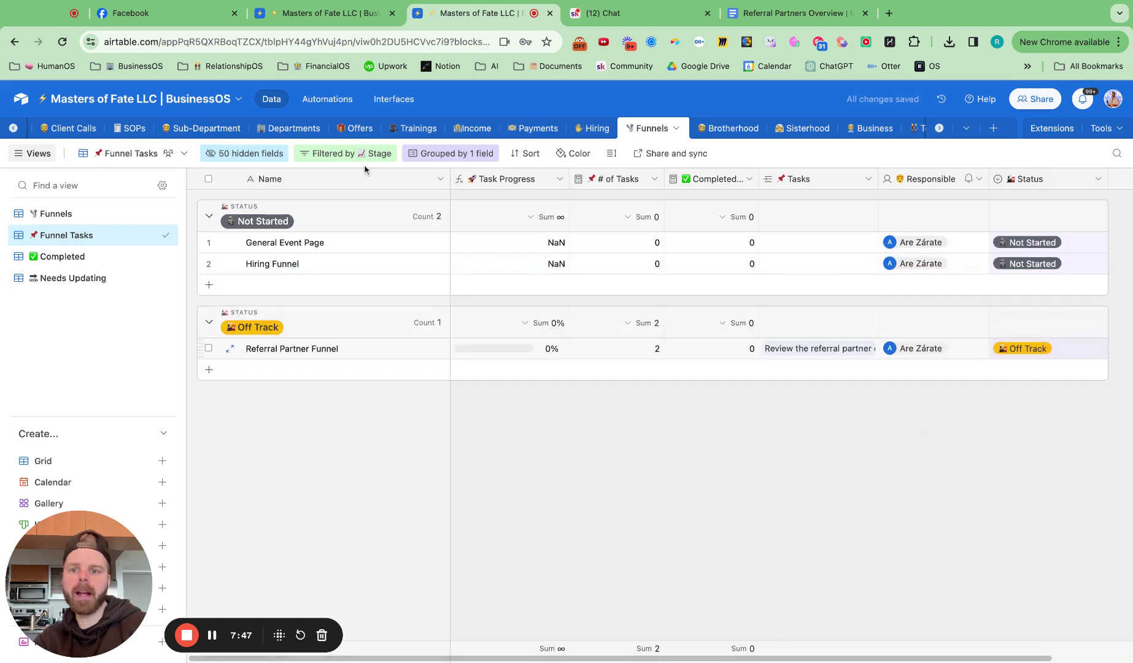
Show the Finish Date field and place it between Tasks and Responsible.
{"action": "left_click", "coordinate": [239, 153]}
{"action": "type", "text": "da"}
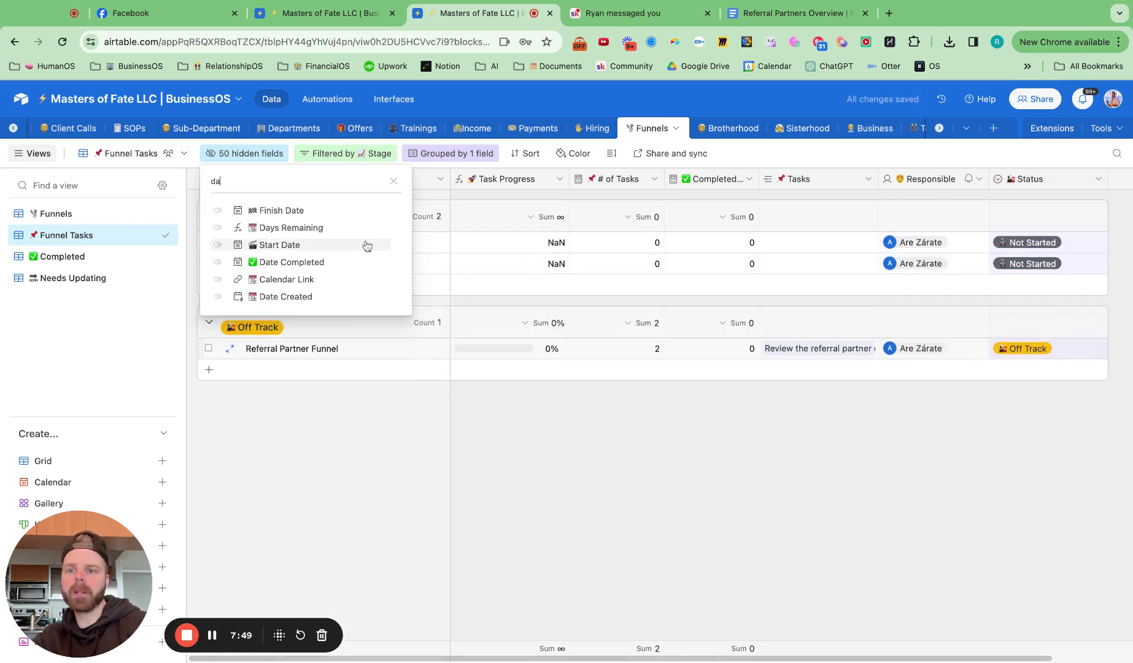
{"action": "type", "text": "te"}
{"action": "left_click", "coordinate": [362, 210]}
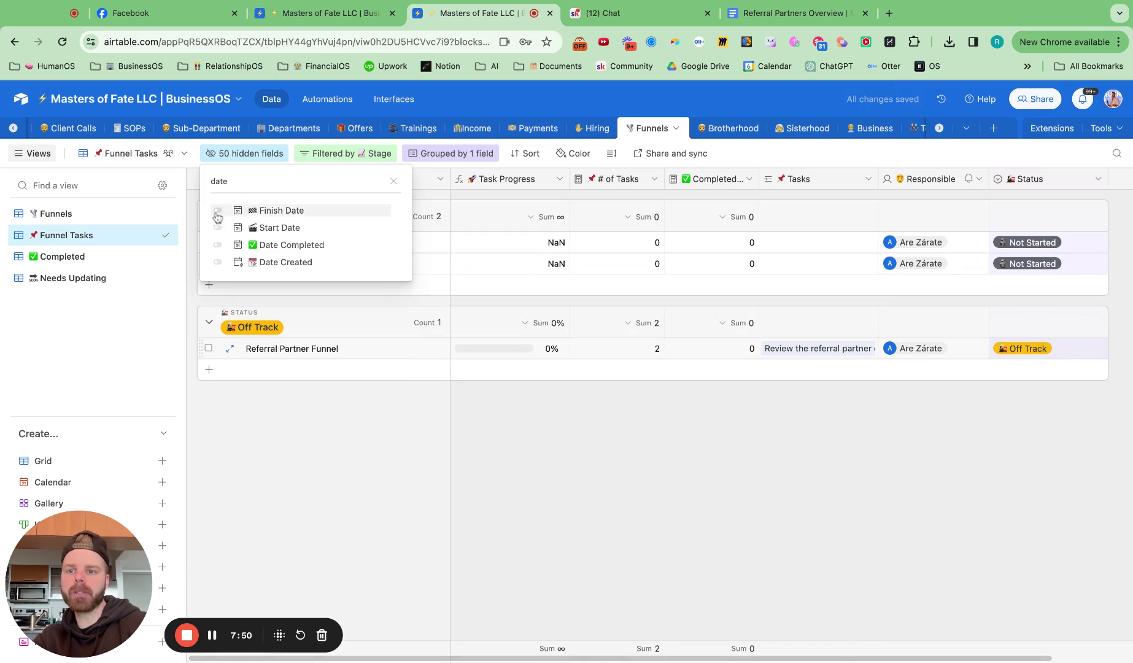
{"action": "left_click", "coordinate": [726, 469]}
{"action": "left_click_drag", "start_coordinate": [617, 178], "coordinate": [976, 179]}
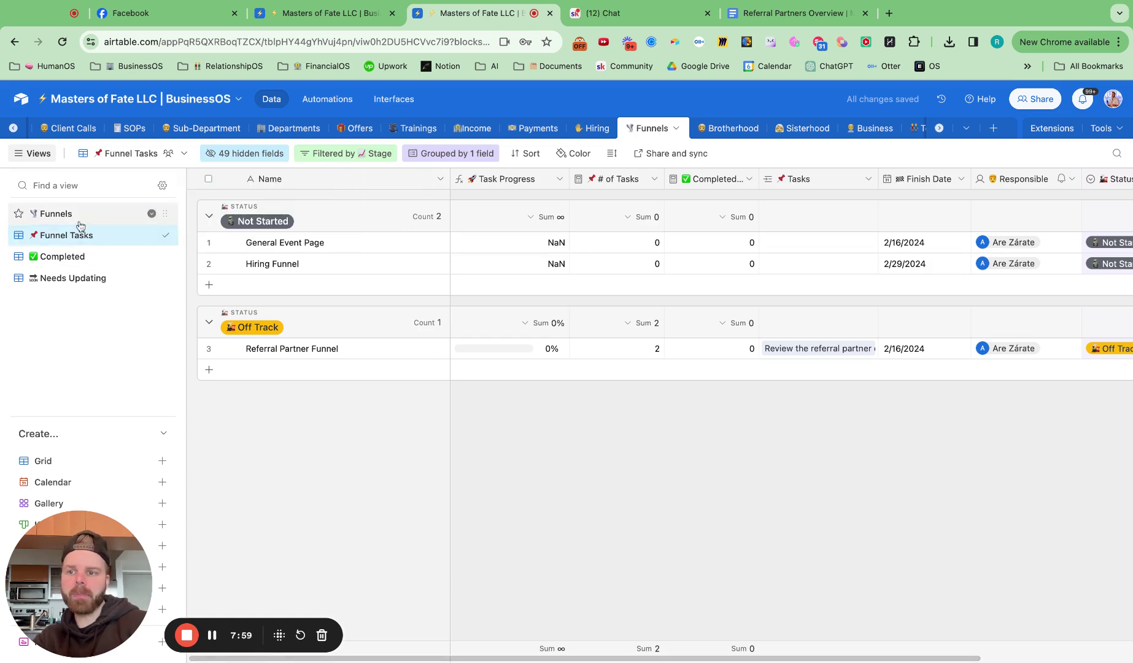
Look through the Completed view, then return to the Funnels view.
{"action": "left_click", "coordinate": [80, 258]}
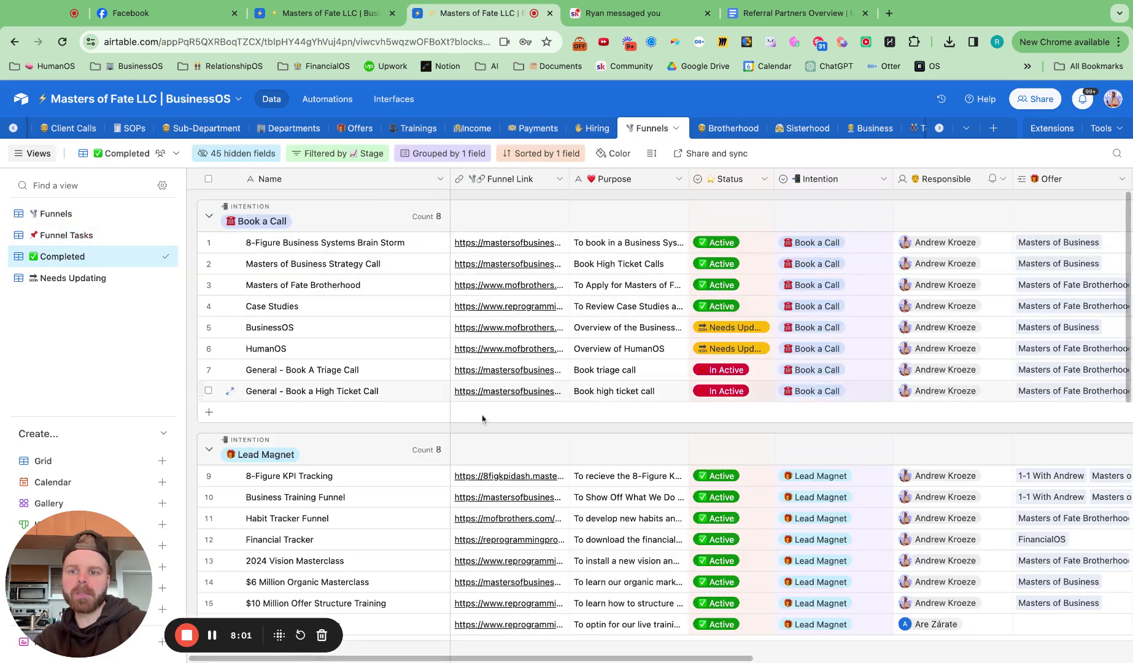
{"action": "scroll", "coordinate": [589, 378], "scroll_direction": "down", "scroll_amount": 10}
{"action": "scroll", "coordinate": [589, 378], "scroll_direction": "up", "scroll_amount": 10}
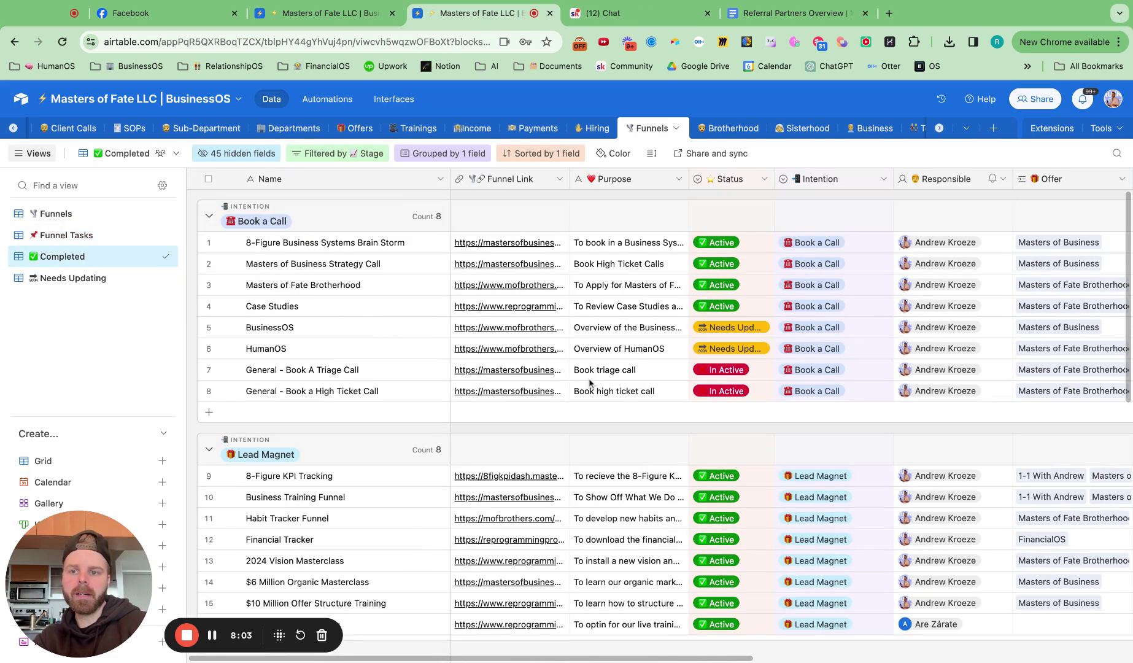
{"action": "left_click", "coordinate": [62, 214]}
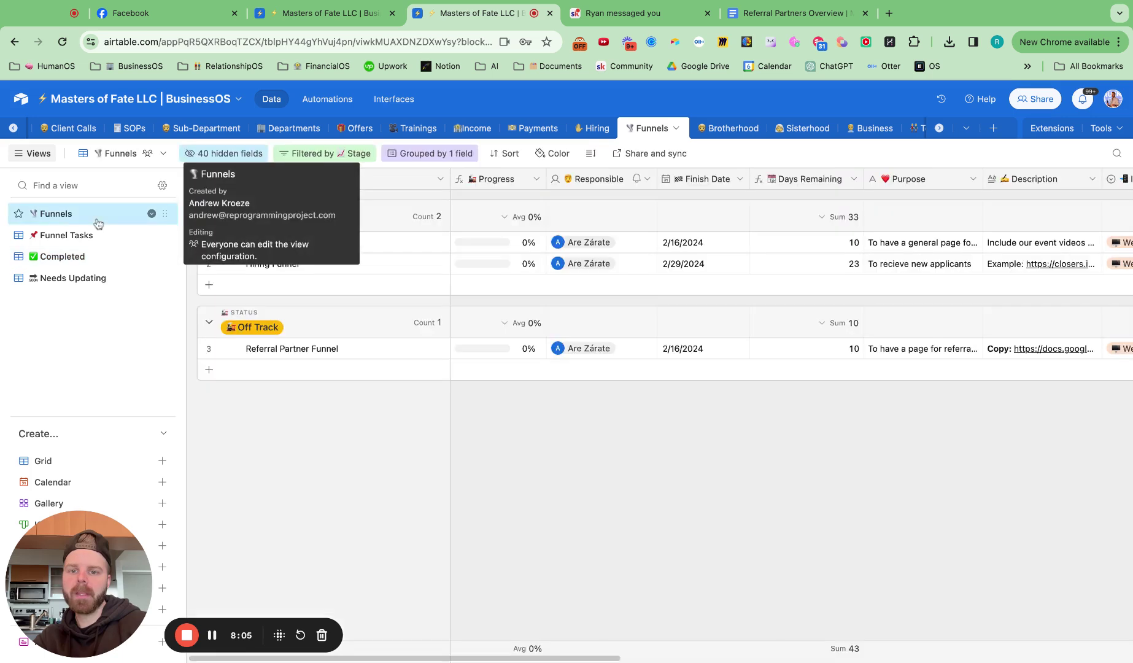